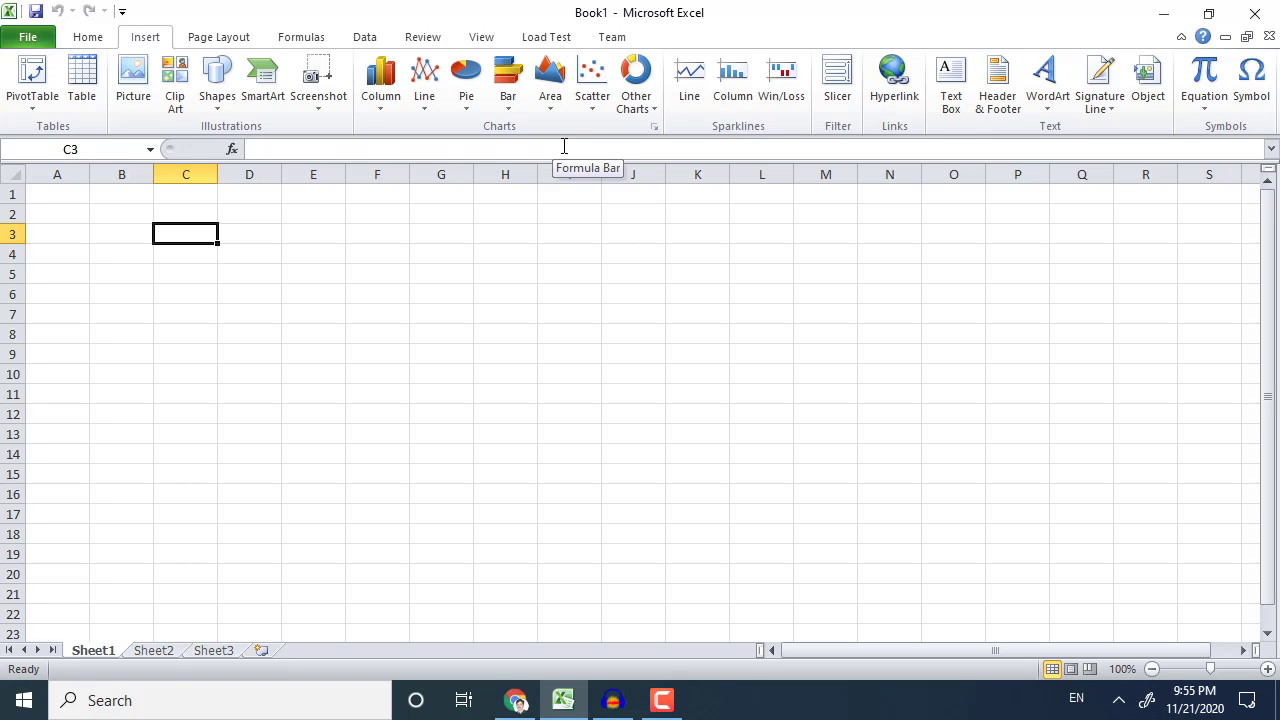
Enter the month heading Jan in cell C3, with a capital J.
type("ja")
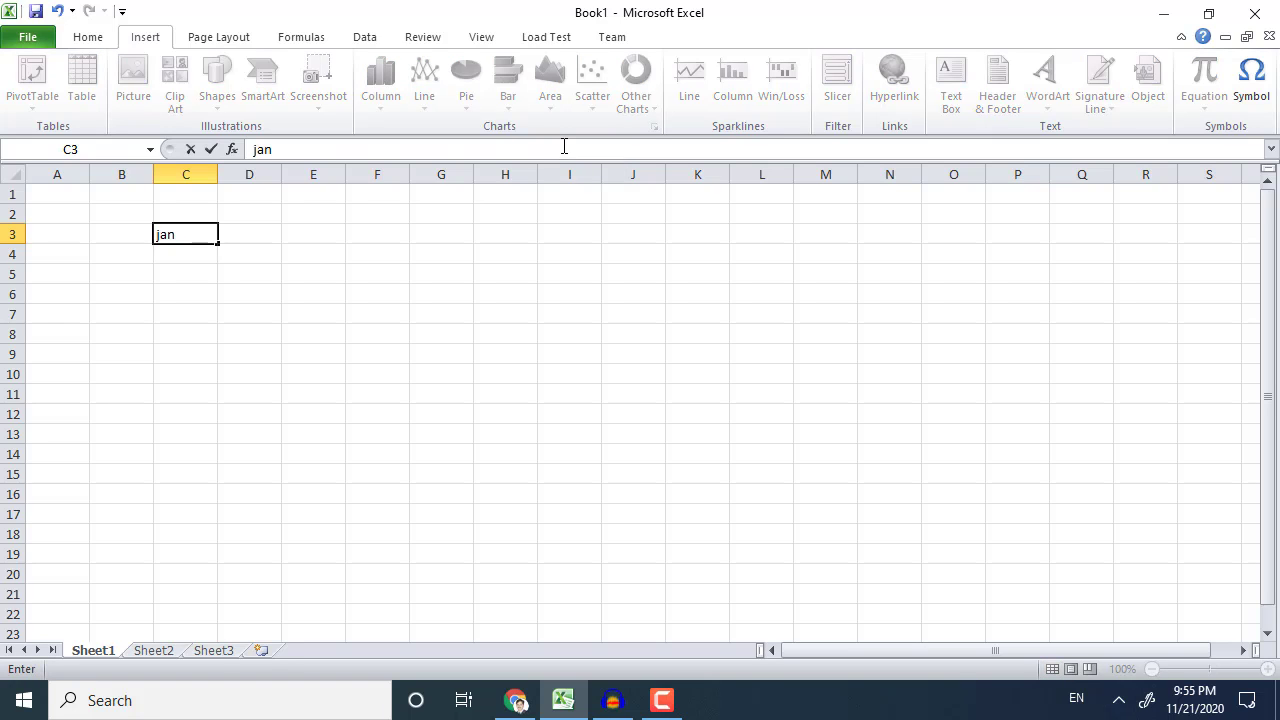
type("n")
key("shift+Left")
key("shift+Left")
key("shift+Right")
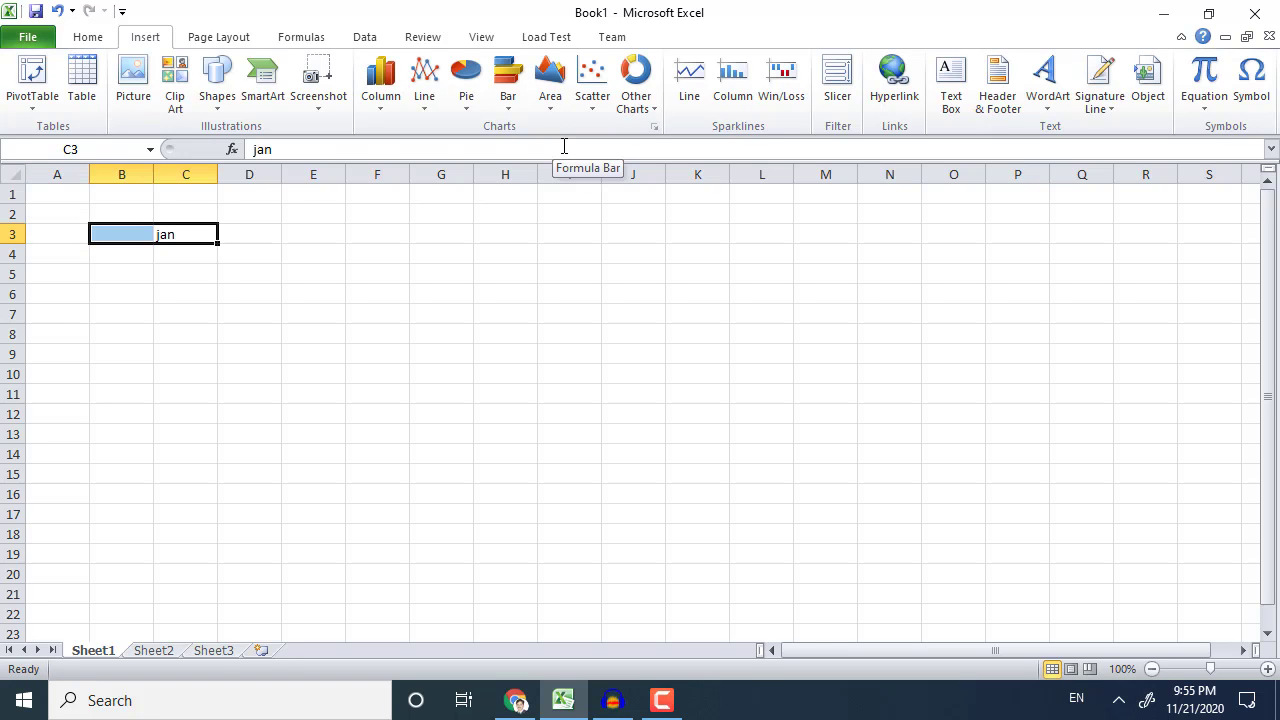
key("Right")
key("Left")
key("F2")
key("Left")
key("Left")
key("BackSpace")
type("J")
key("Return")
Enter the month headings Feb in cell D3 and March in cell E3.
key("Right")
key("Up")
type("F")
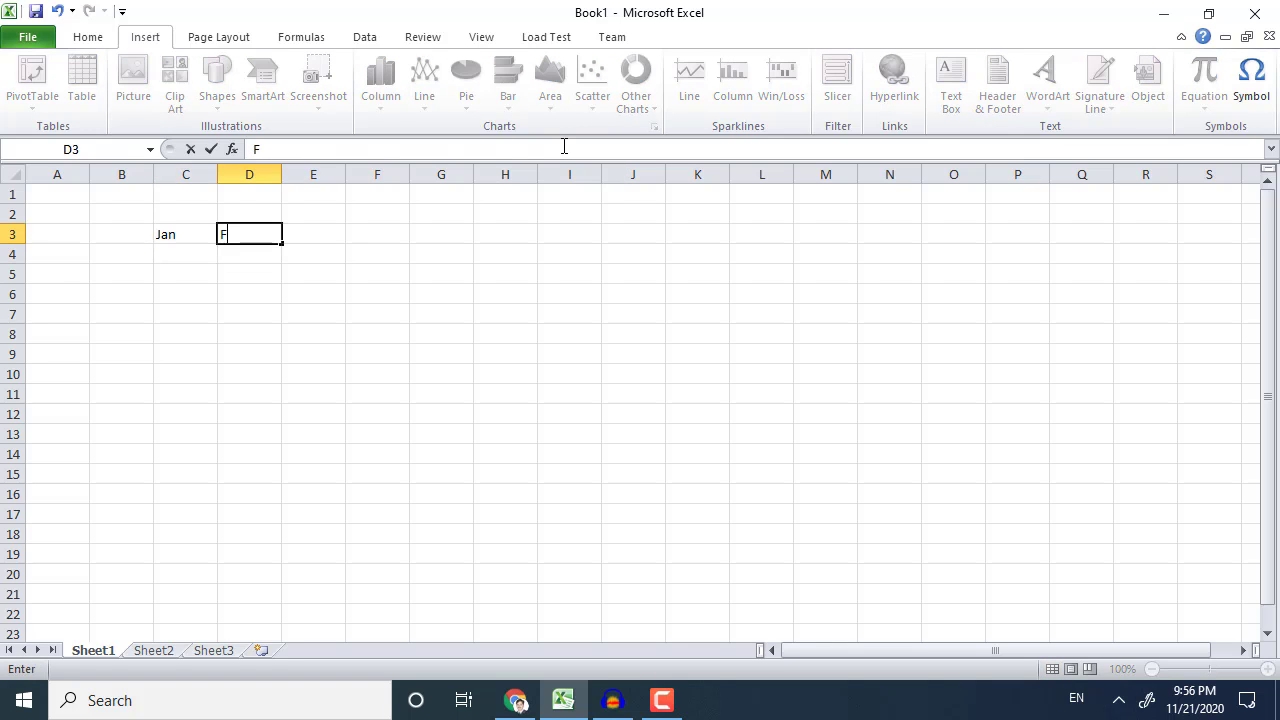
type("eb")
key("Right")
type("March")
key("Right")
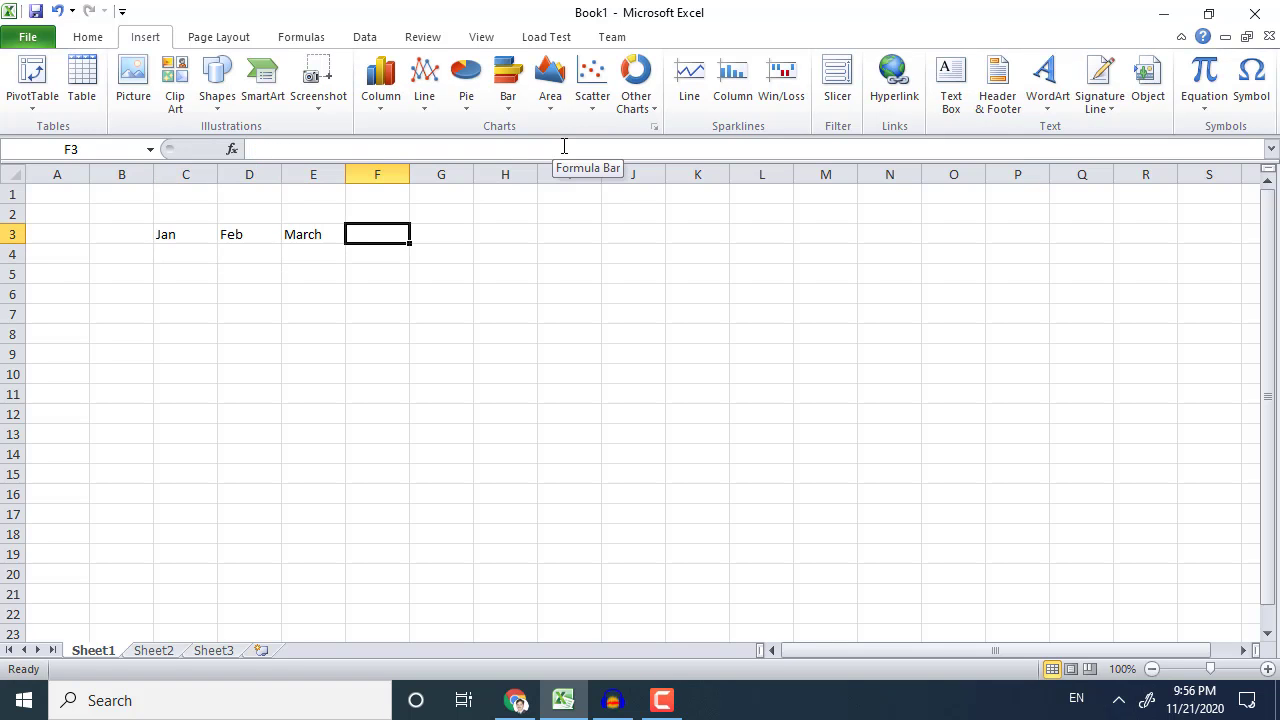
Enter the month heading April in cell F3, correcting its spelling.
type("A[ril")
key("Left")
key("Right")
key("F2")
key("Left")
key("Left")
key("Left")
key("BackSpace")
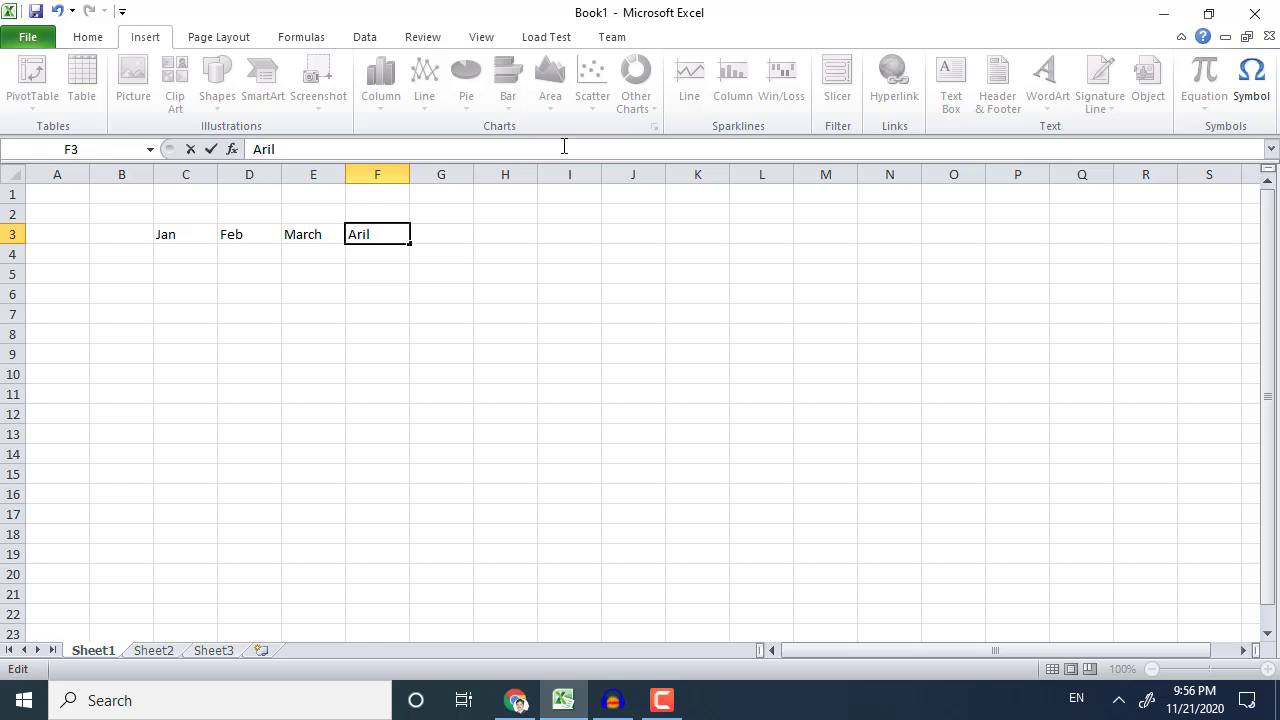
type("p")
key("Tab")
Enter the month headings May, Jun and July in cells G3 through I3.
type("May")
key("Tab")
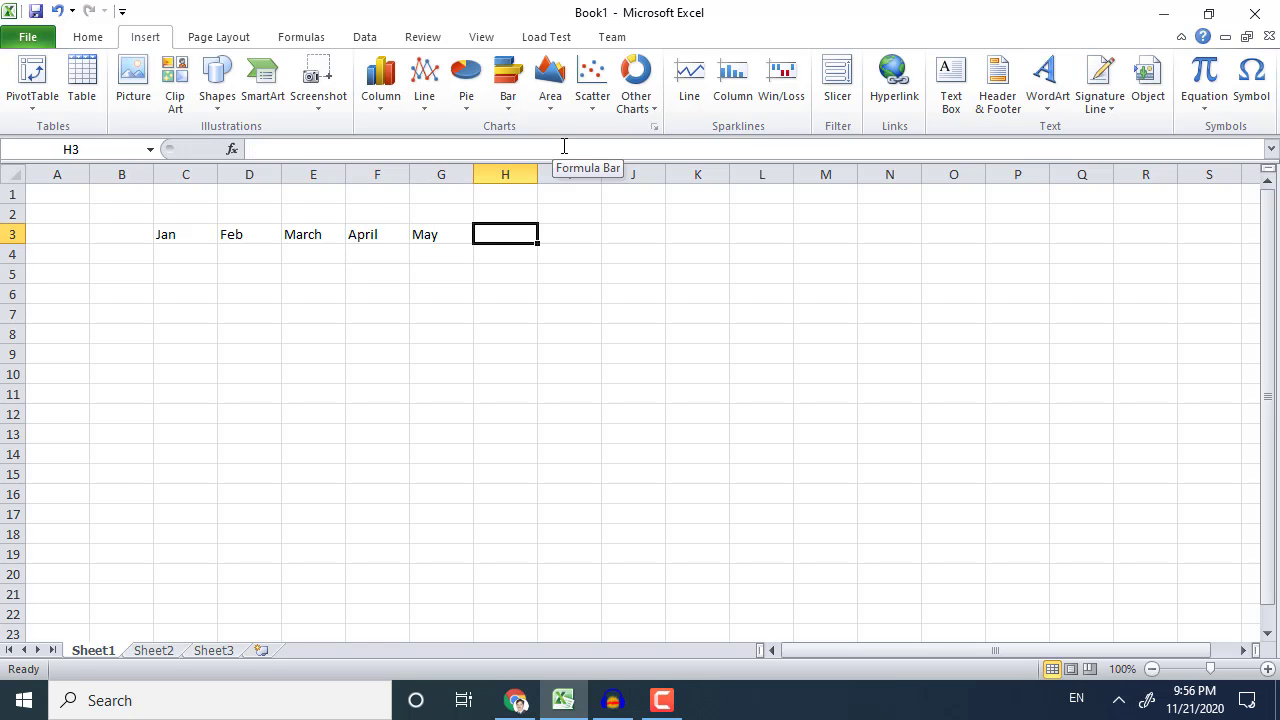
type("Jun")
key("Tab")
type("Ju")
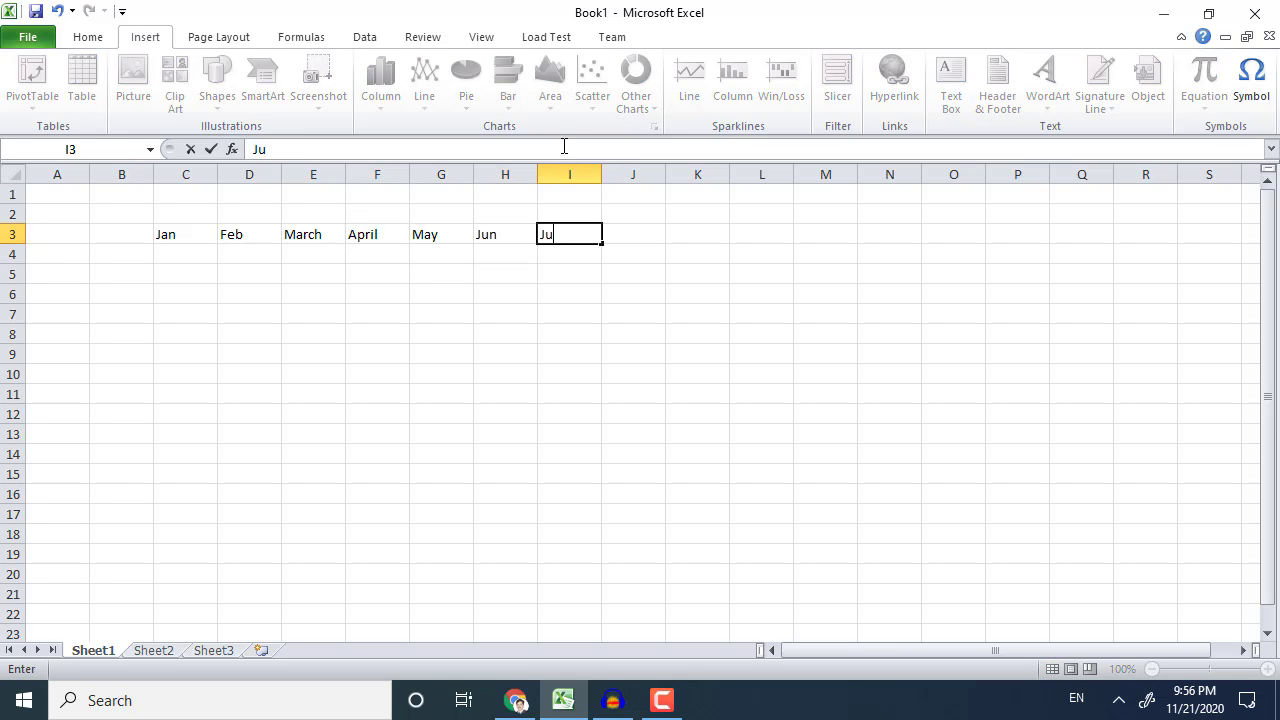
type("ly")
key("Return")
Enter the month heading Aug in cell J3, correcting its last letter.
key("Up")
key("Right")
type("Aud")
key("Return")
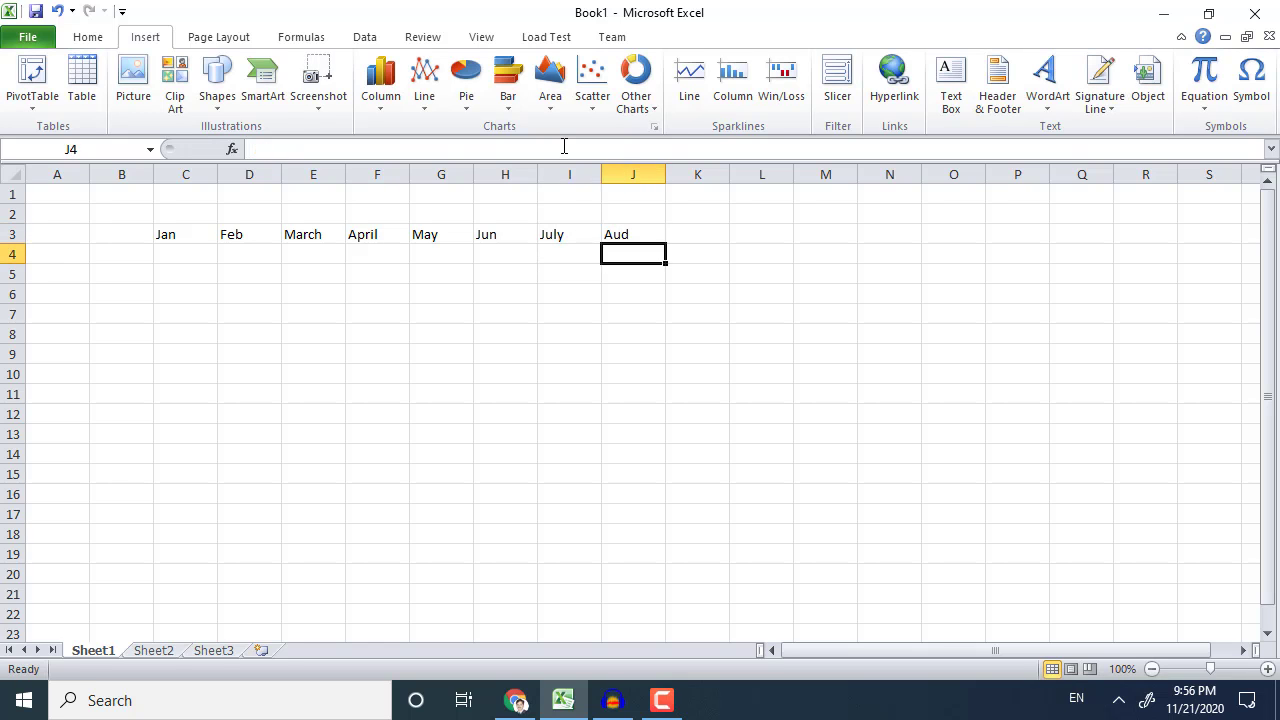
key("Up")
left_click(564, 146)
key("BackSpace")
key("Return")
Enter the row labels A, B and C in cells B4 through B6.
key("Left")
key("Left")
key("Left")
key("Left")
key("Left")
key("Left")
key("Left")
key("Left")
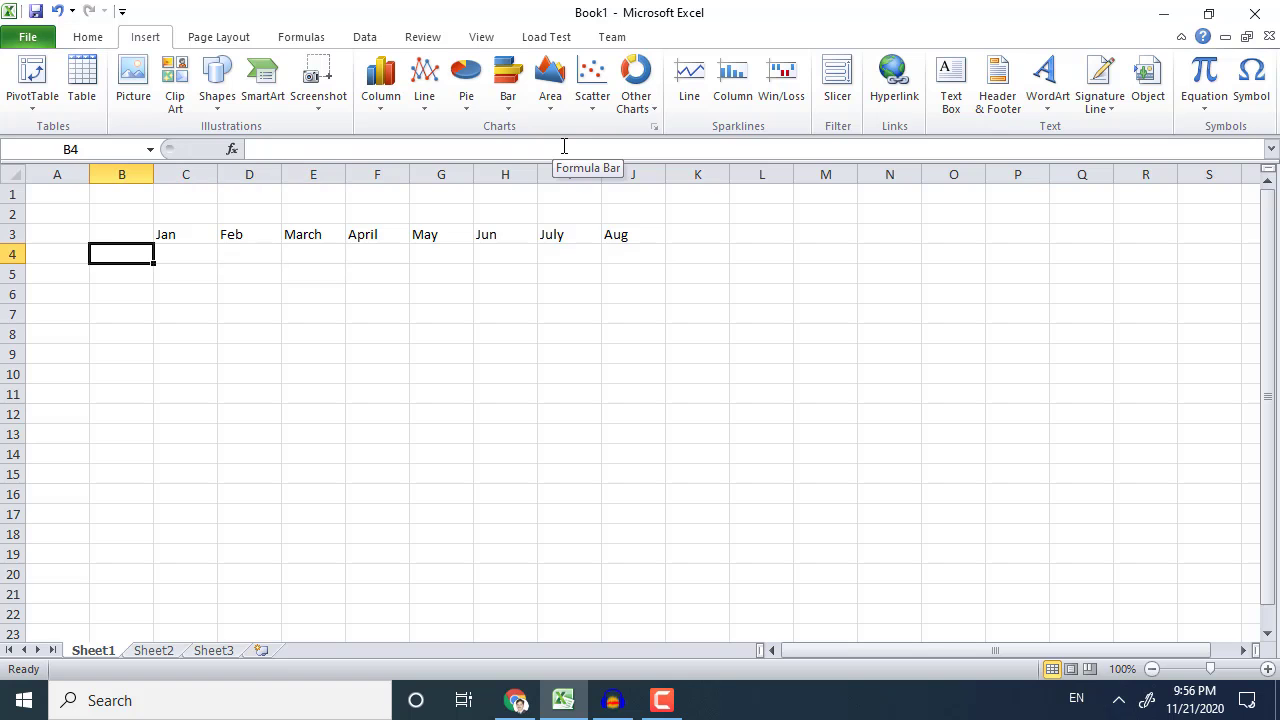
type("A")
key("Return")
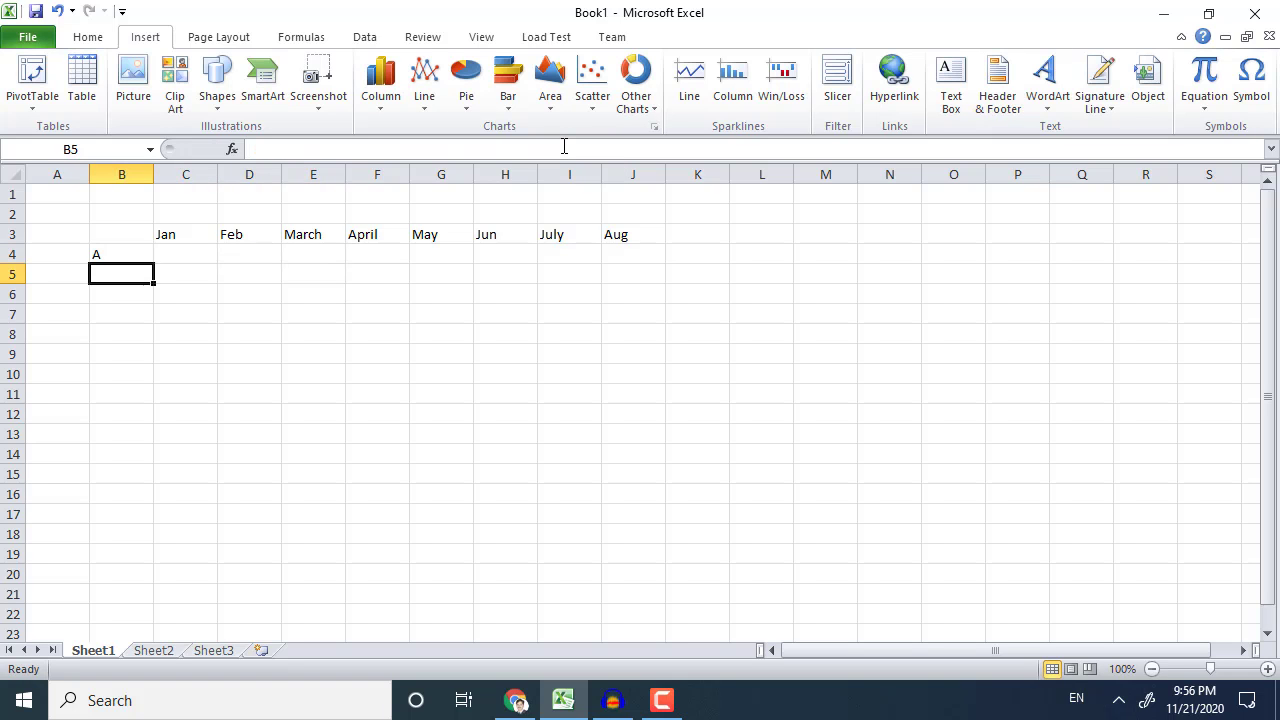
type("B")
key("Return")
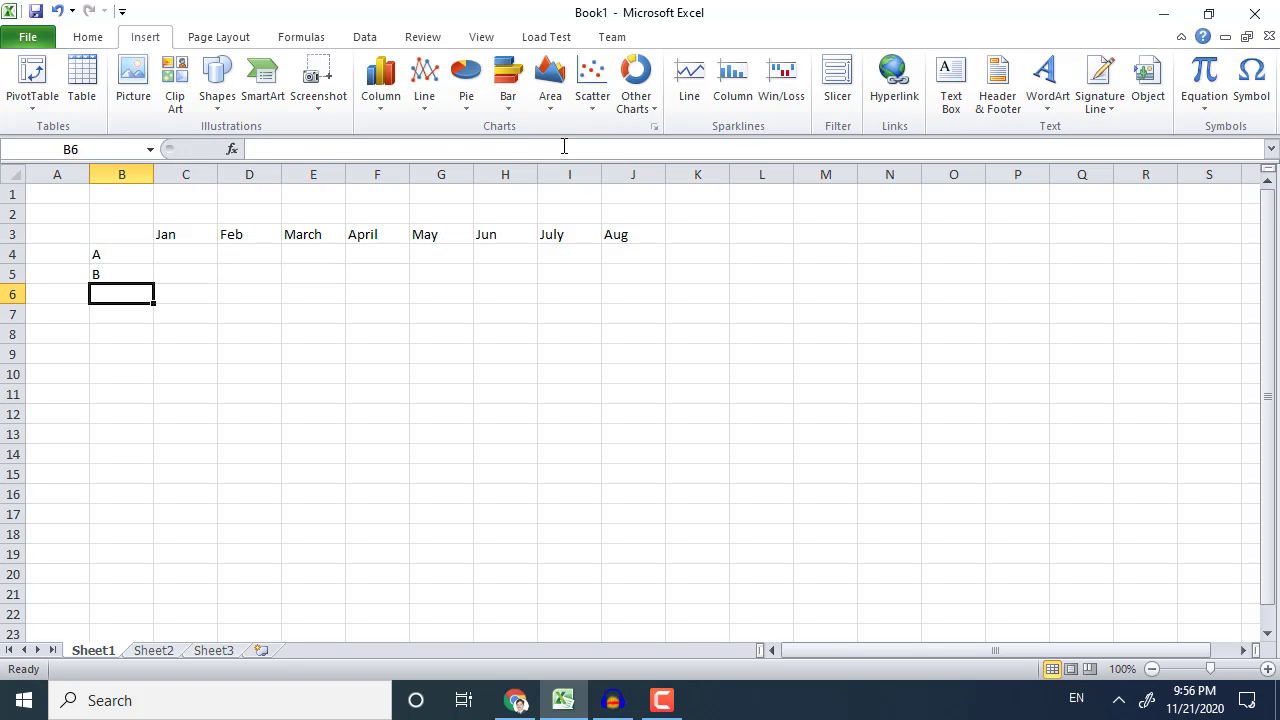
type("C")
key("Tab")
Enter 12 in cell C4, 45 in D4 and 75 in D5.
key("Up")
key("Up")
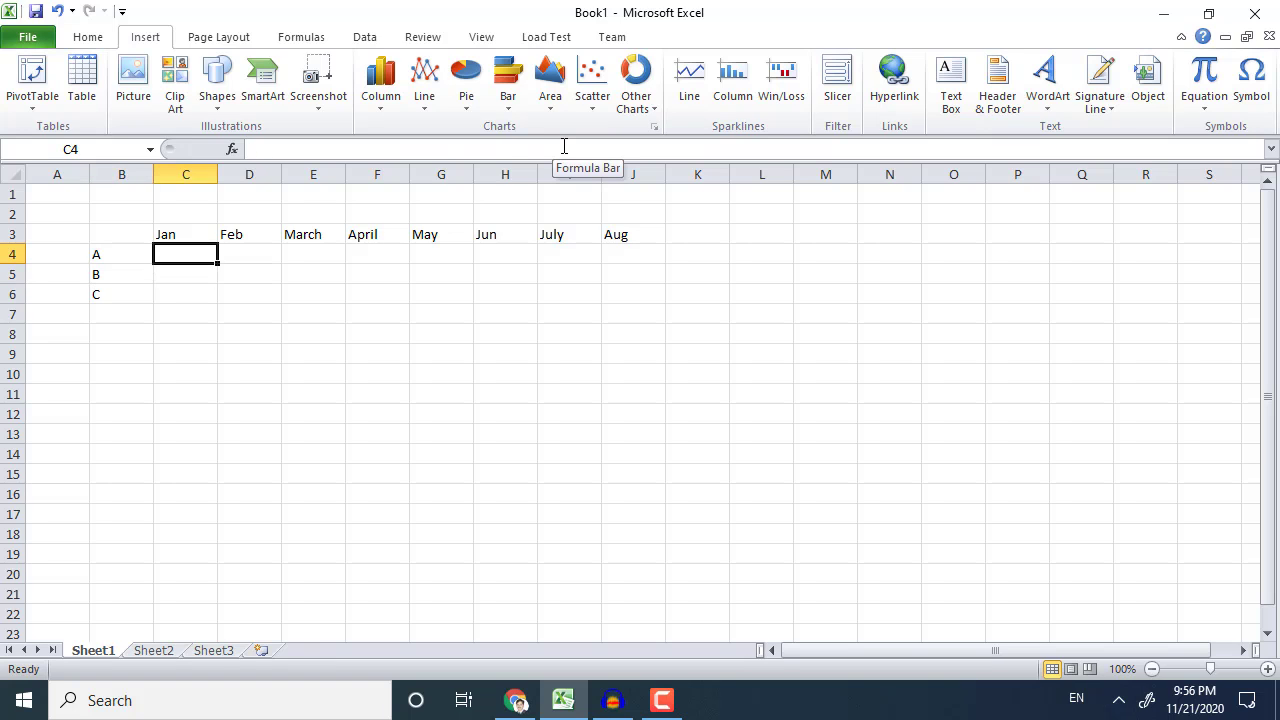
type("12")
key("Return")
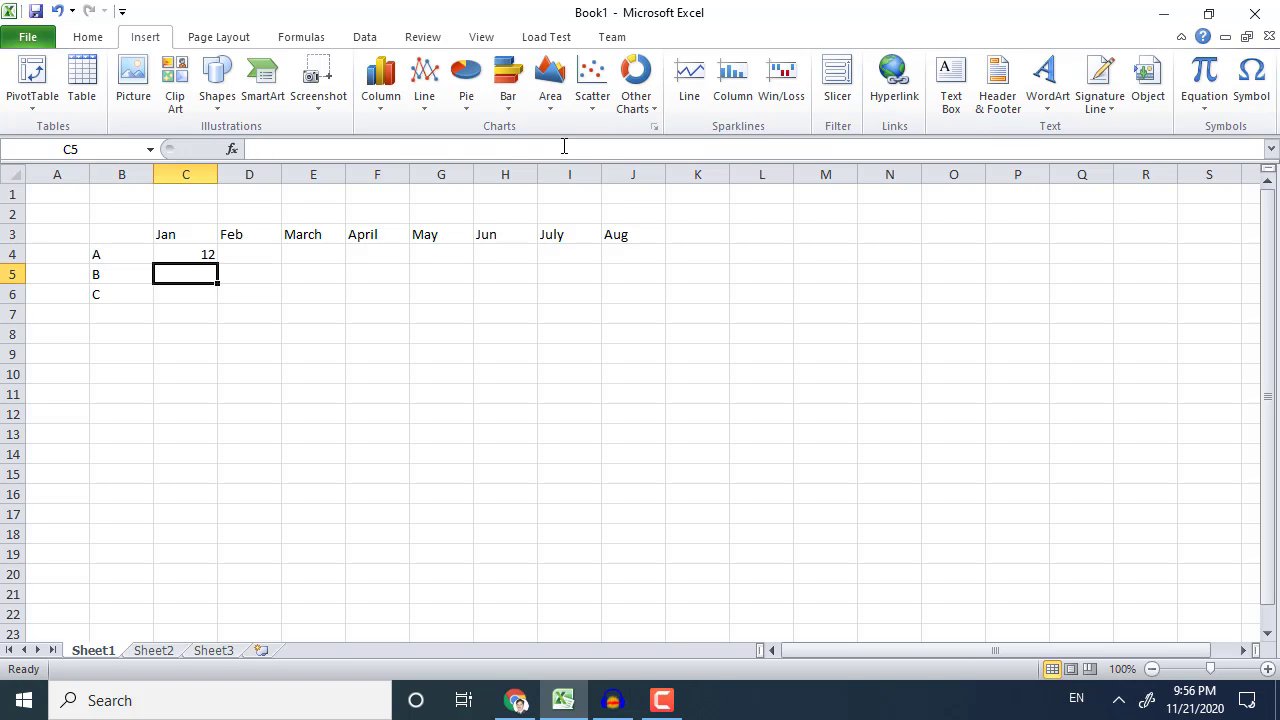
key("Right")
key("Up")
type("45")
key("Return")
type("75")
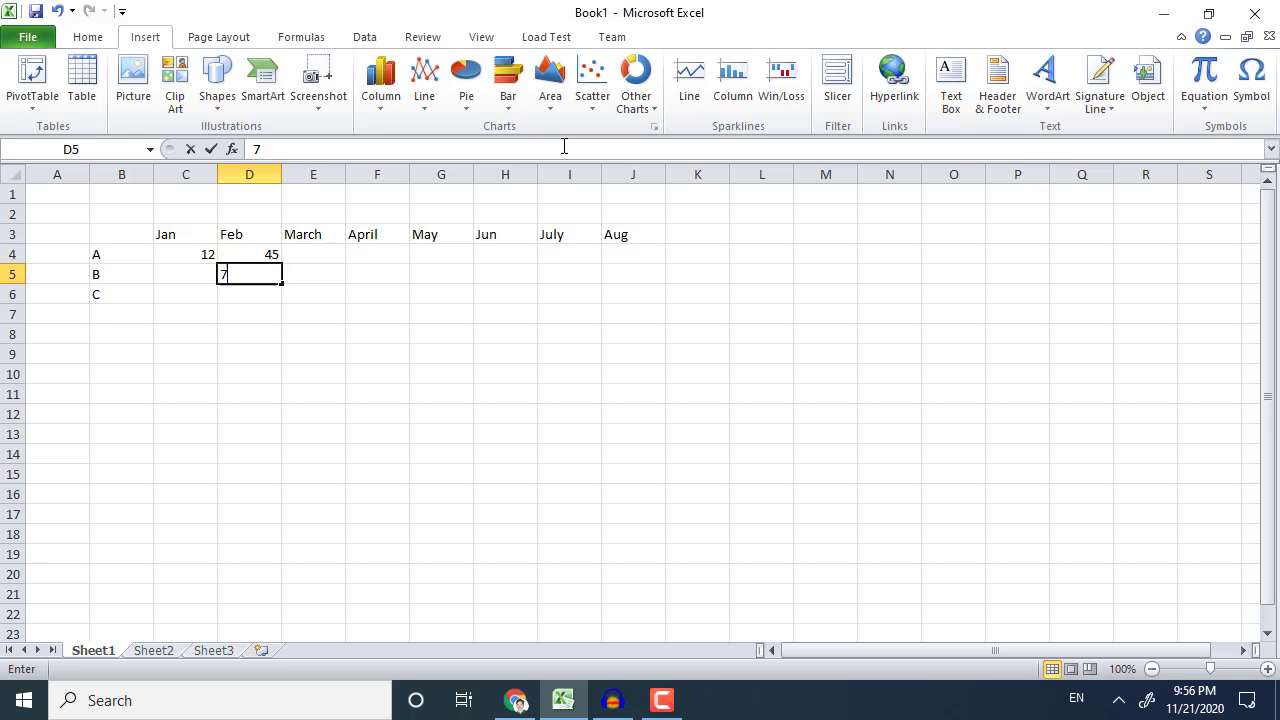
key("Return")
Enter row A's values 12, 45 and 50 for March, April and May in cells E4 through G4.
key("Up")
key("Up")
key("Right")
type("12")
key("Tab")
type("45")
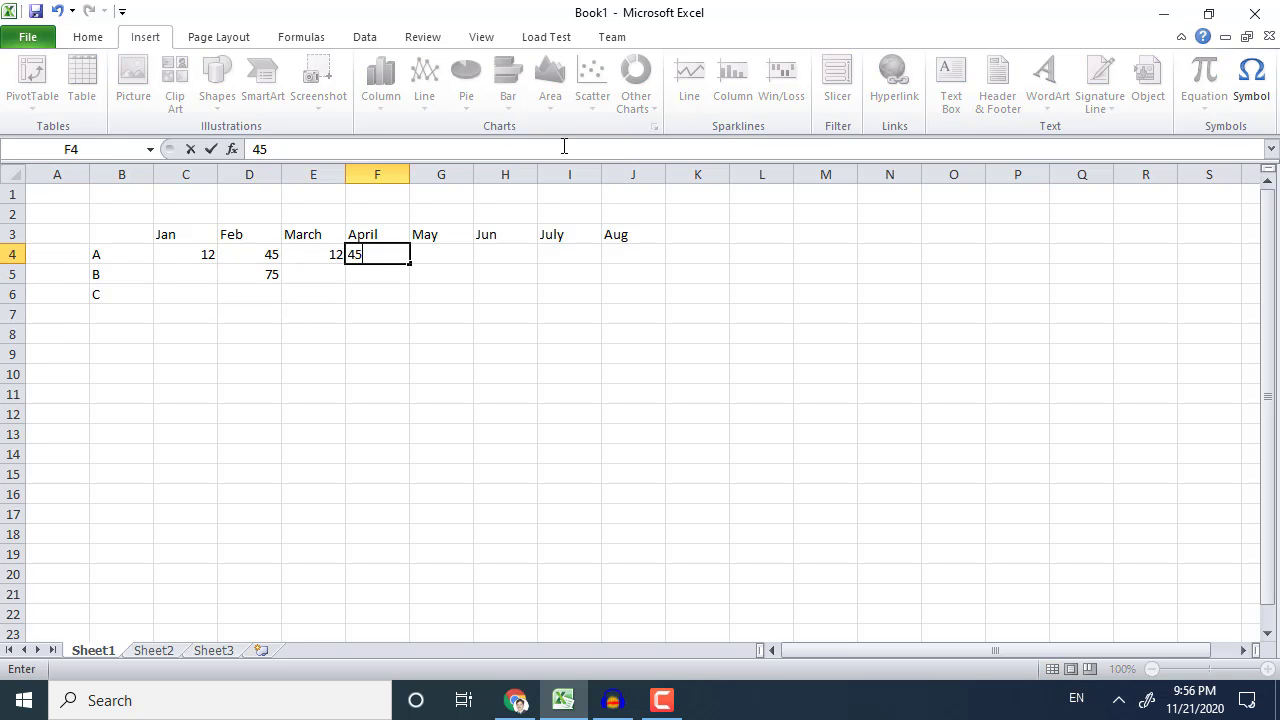
key("Tab")
type("45")
key("ctrl+Return")
type("50")
key("Tab")
Enter row A's values 78, 12 and 47 for Jun, July and Aug in cells H4 through J4.
type("78")
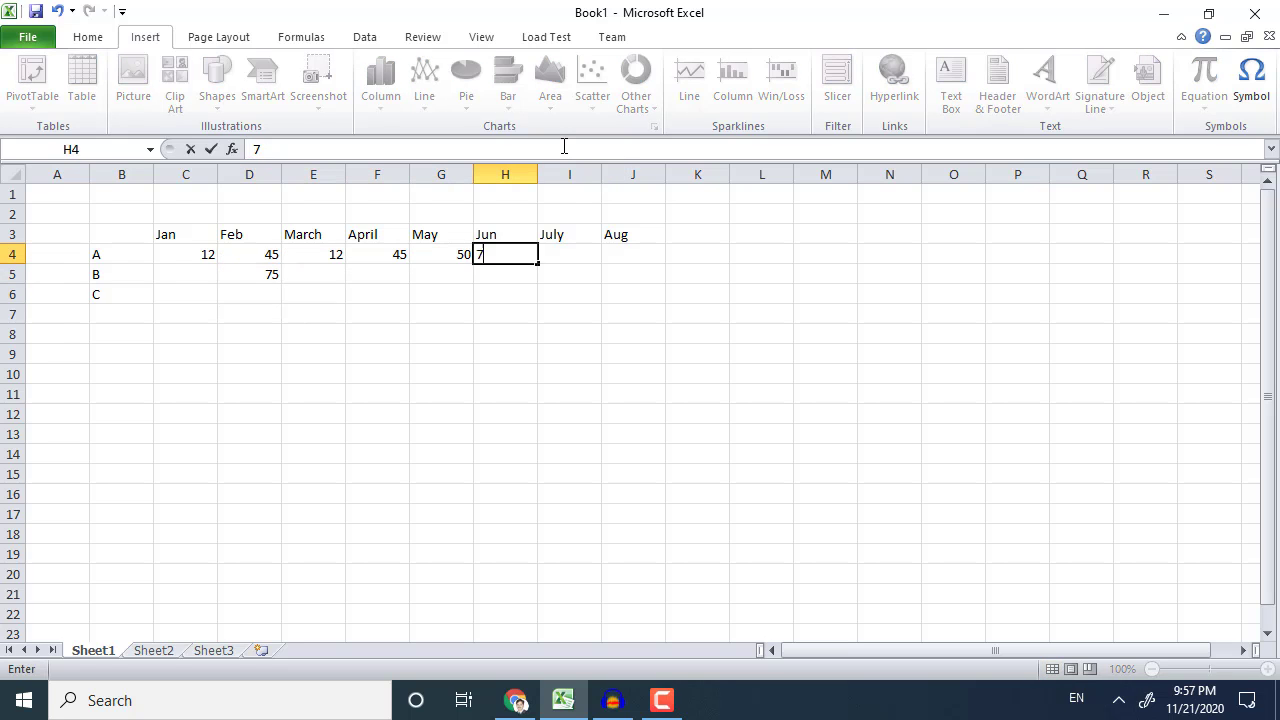
key("Tab")
type("12")
key("Tab")
type("47")
Change row A's July value in cell I4 to 83 and its March value in E4 to 40.
key("shift+Tab")
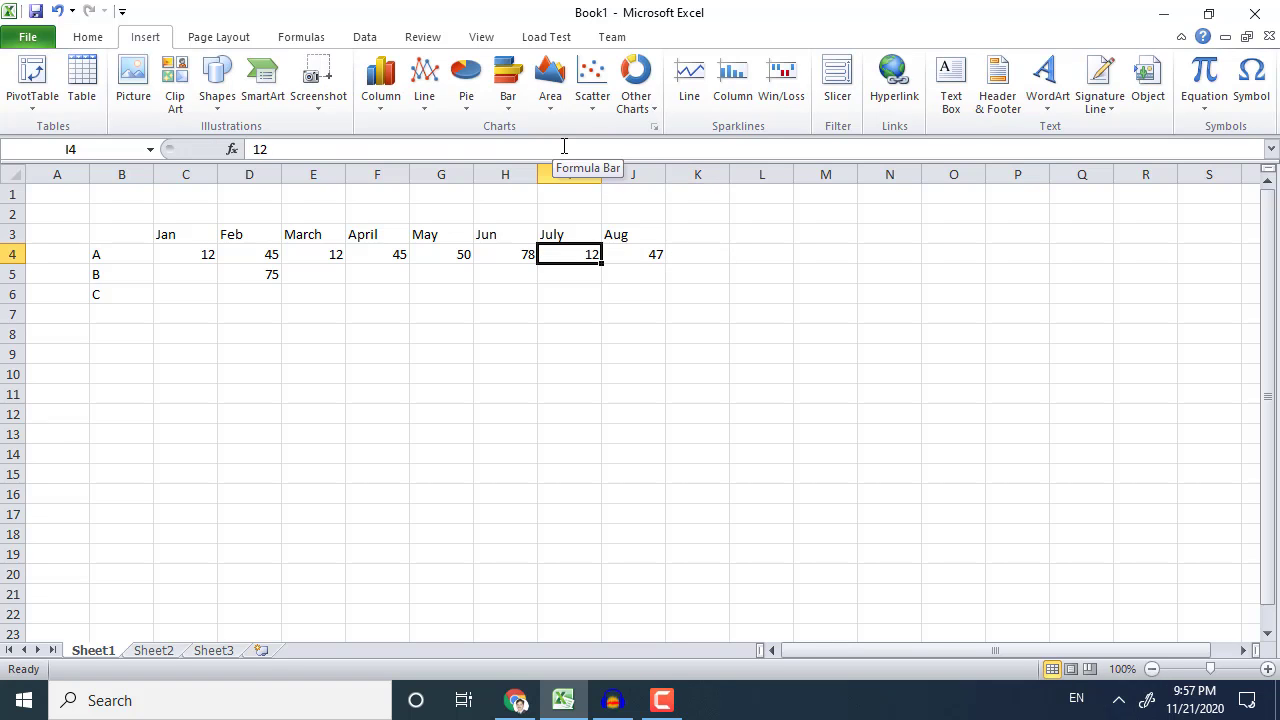
type("1")
key("Left")
key("Left")
key("Left")
key("Left")
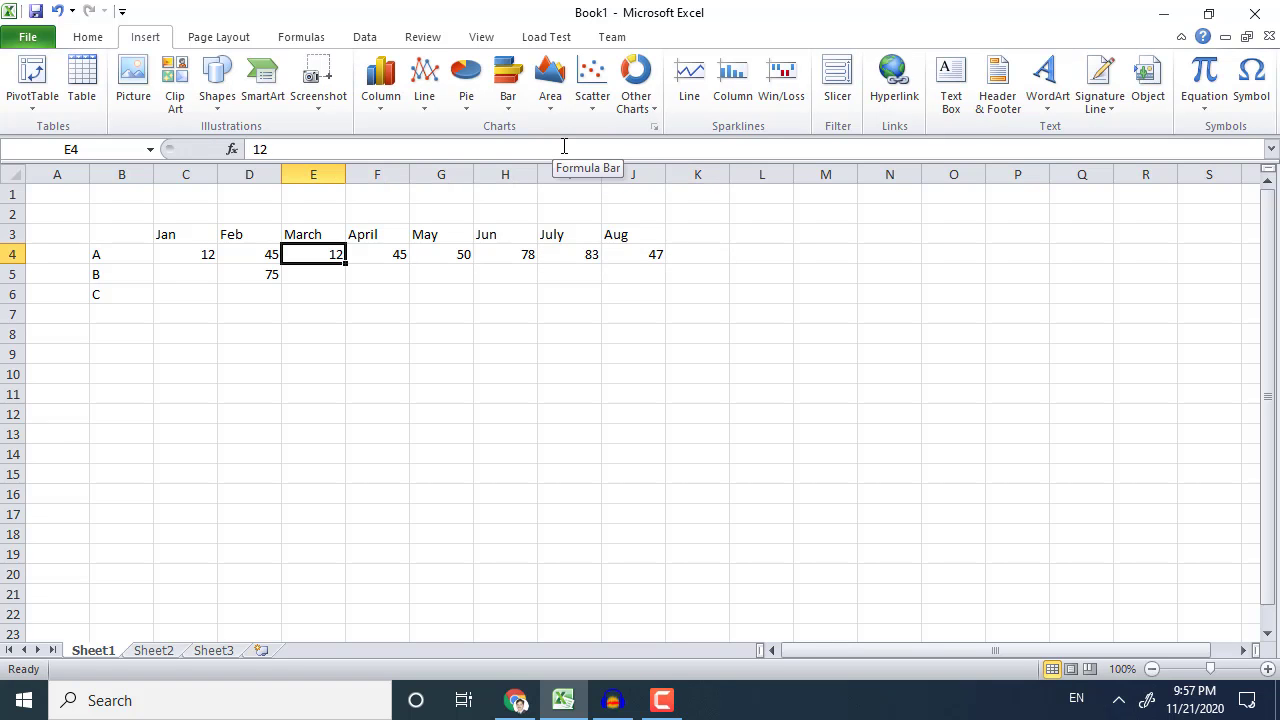
type("10")
key("Return")
Enter row B's values 12, 58, 78, 60, 46 and 45 for March through Aug in cells E5 to J5.
type("12")
key("Tab")
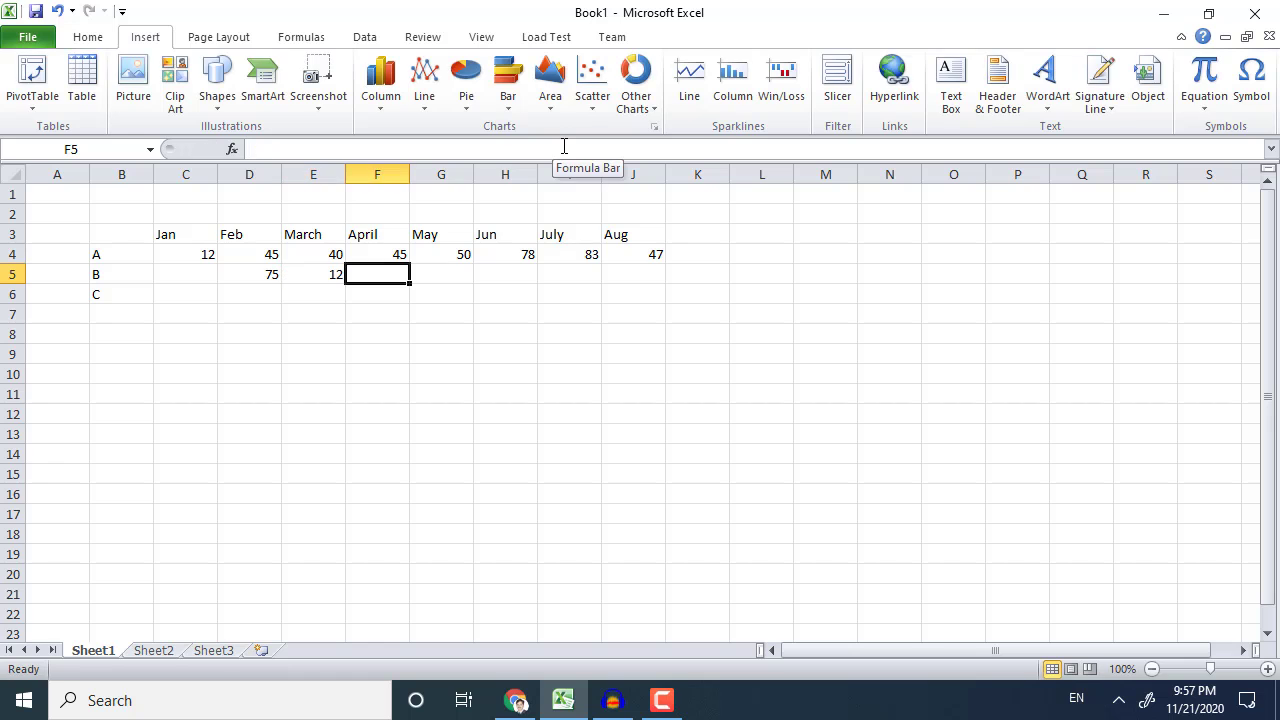
type("58")
key("Tab")
type("78")
key("Tab")
type("6046")
key("Tab")
type("451")
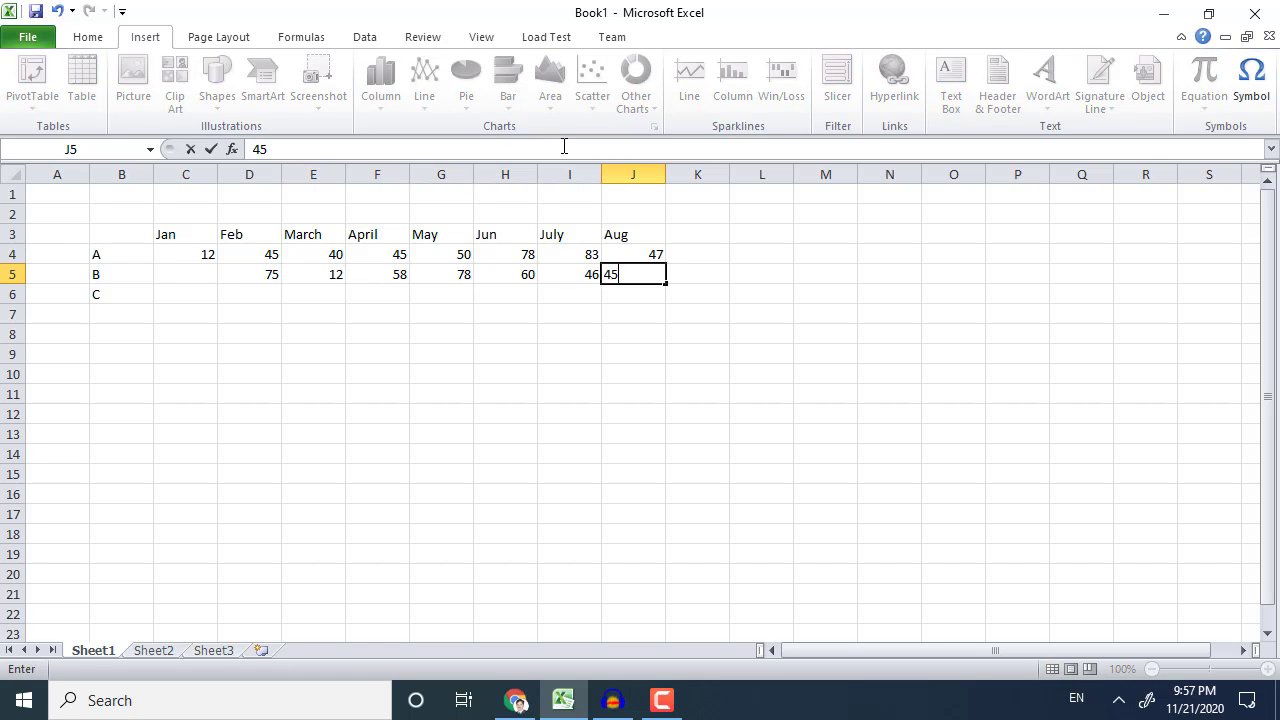
key("Return")
Enter row C's values 40 for Aug, 45 for July and 86 for Jun in cells J6, I6 and H6.
key("Right")
type("40")
key("Left")
type("45")
key("Left")
type("86")
key("Left")
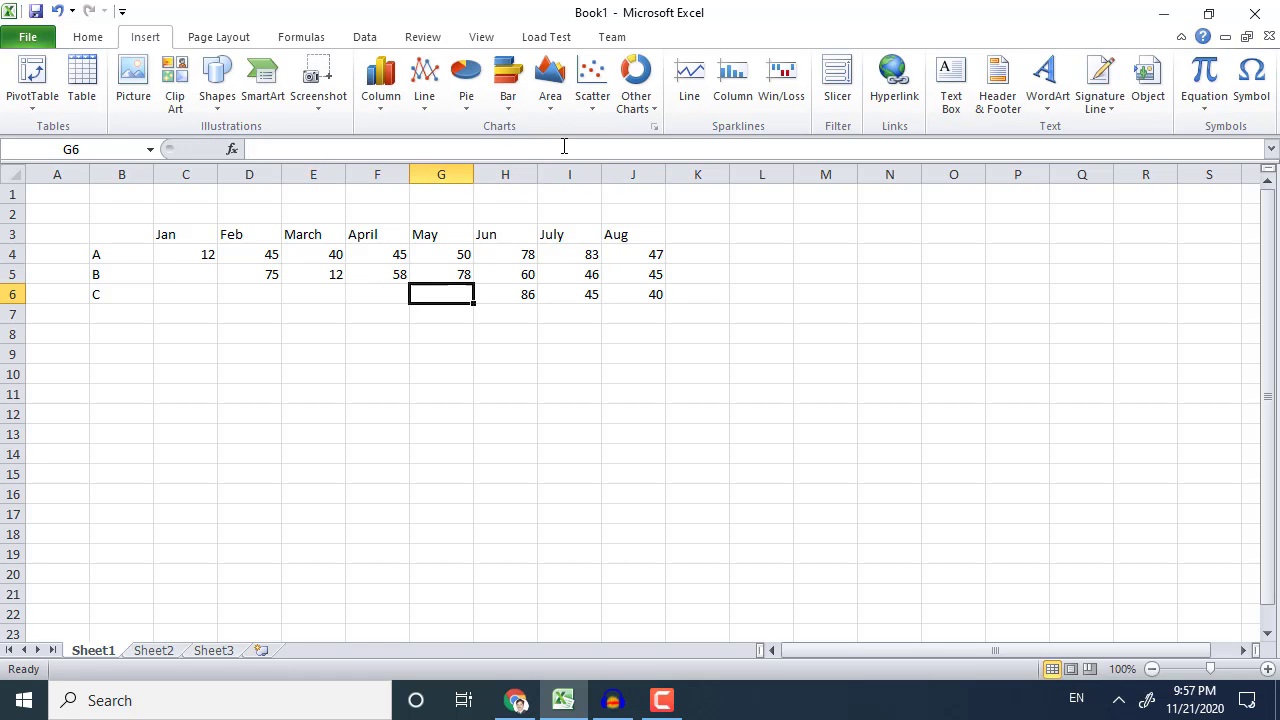
Enter row C's values 78 for May, 65 for April and 98 for March in cells G6, F6 and E6.
type("78")
key("Left")
type("65")
key("Right")
key("Left")
key("Left")
type("98")
key("Left")
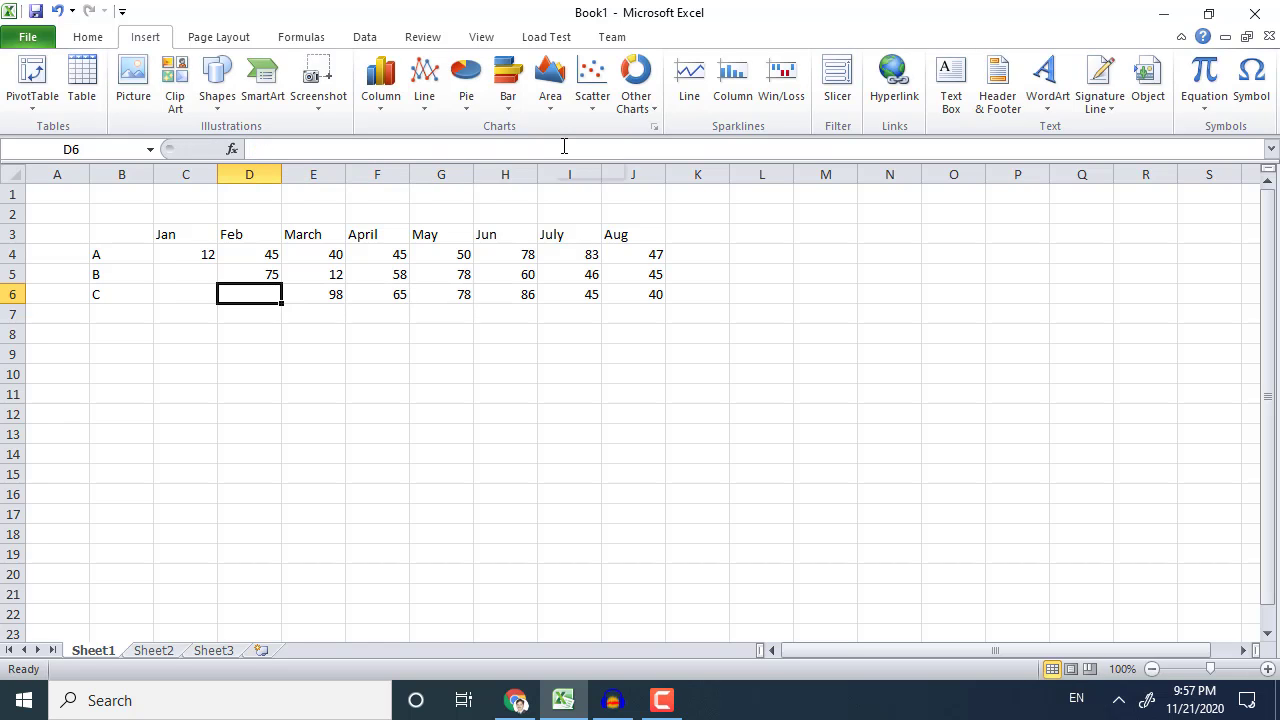
Enter row C's values 10 in cell D6 and 45 in C6, and row B's January value 30 in C5.
type("10")
key("Left")
type("45")
key("Up")
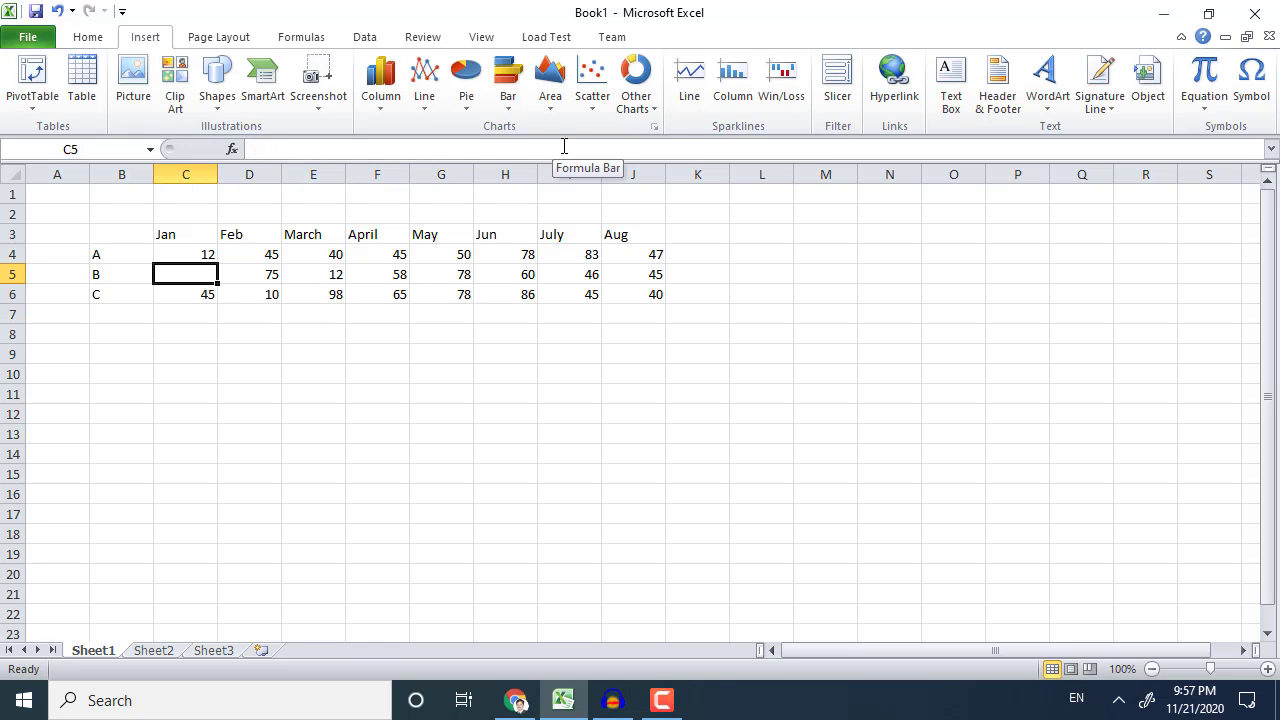
type("30")
key("Right")
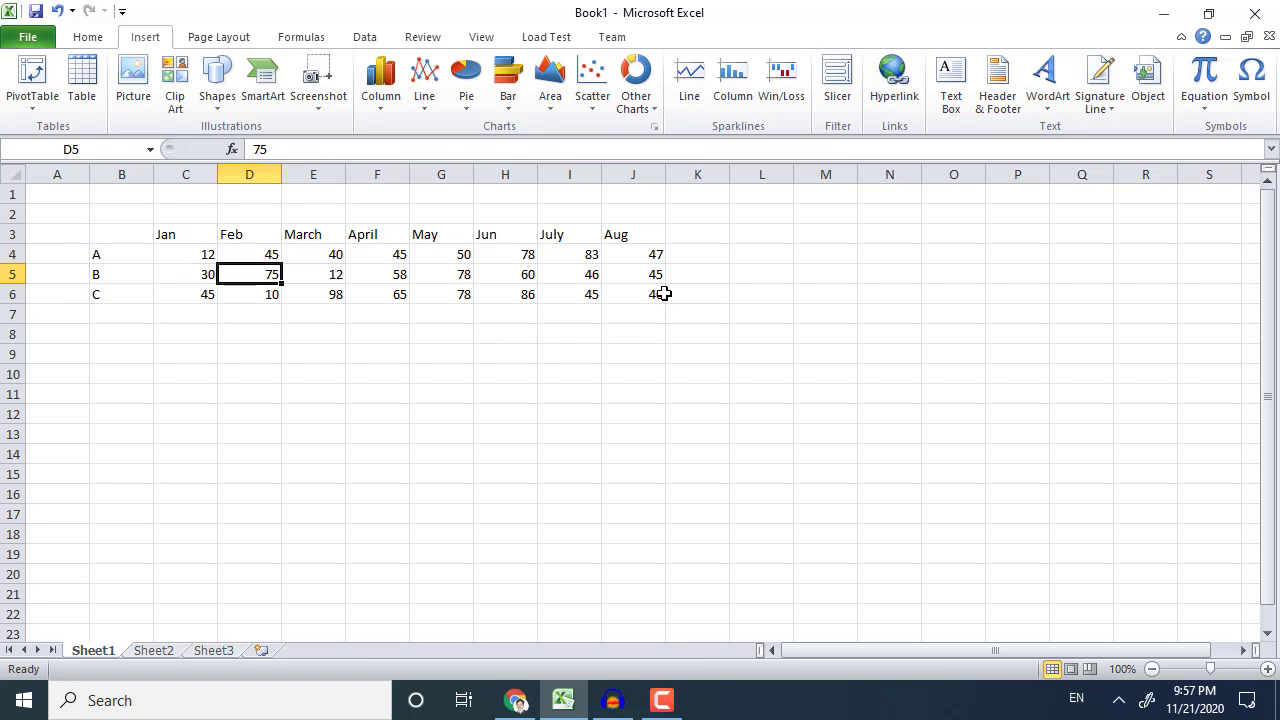
Insert a 2-D stacked column chart from the data range B3:J6 and place it below the table.
left_click_drag(663, 293, 109, 239)
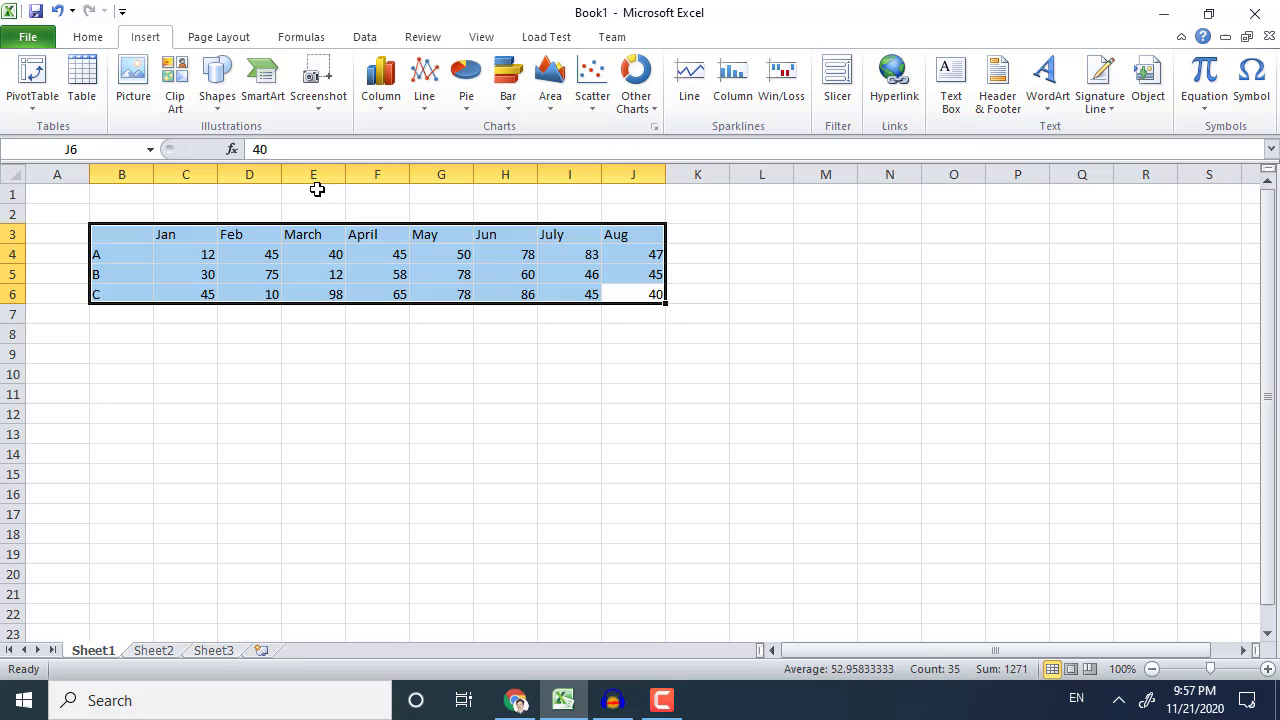
left_click(372, 92)
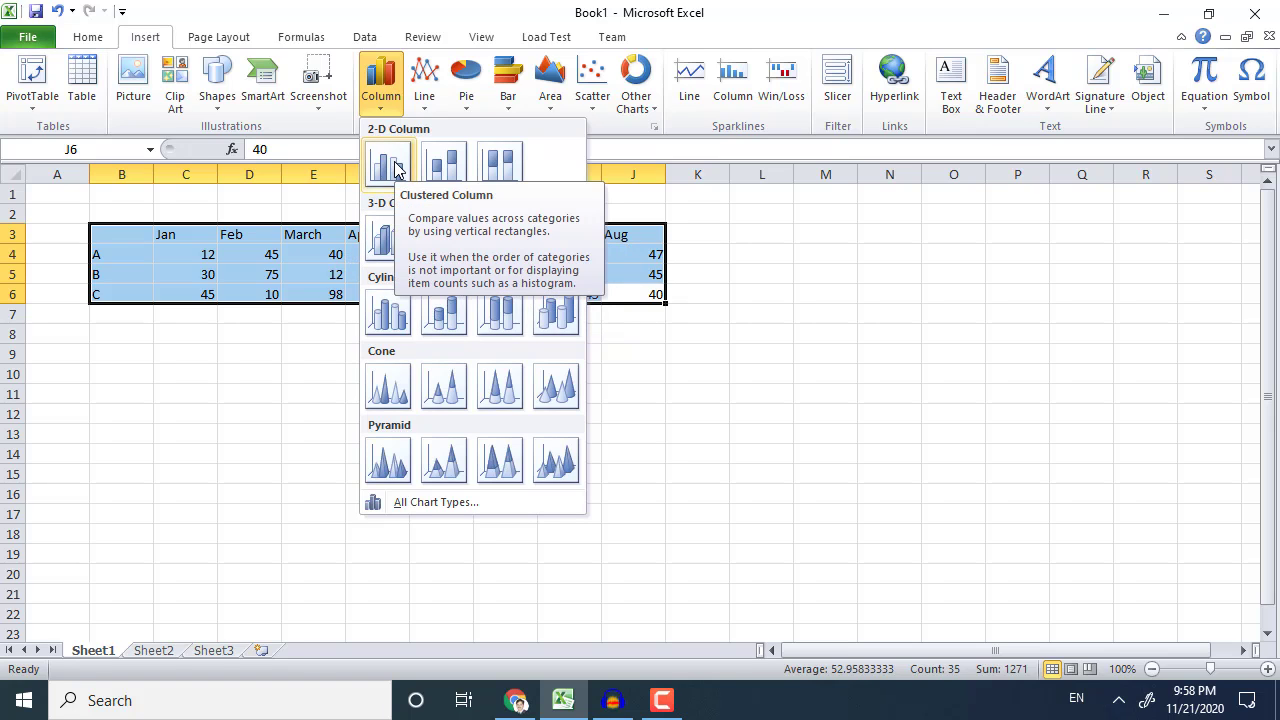
left_click(436, 161)
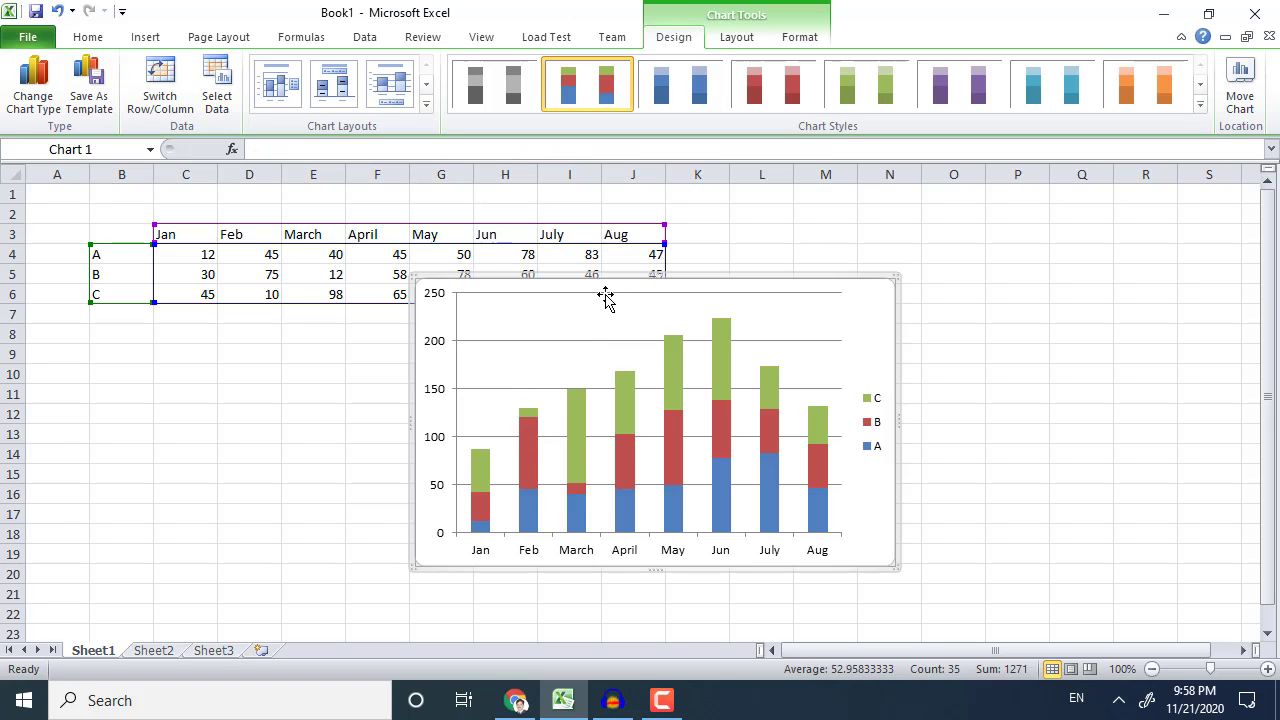
left_click_drag(614, 302, 514, 367)
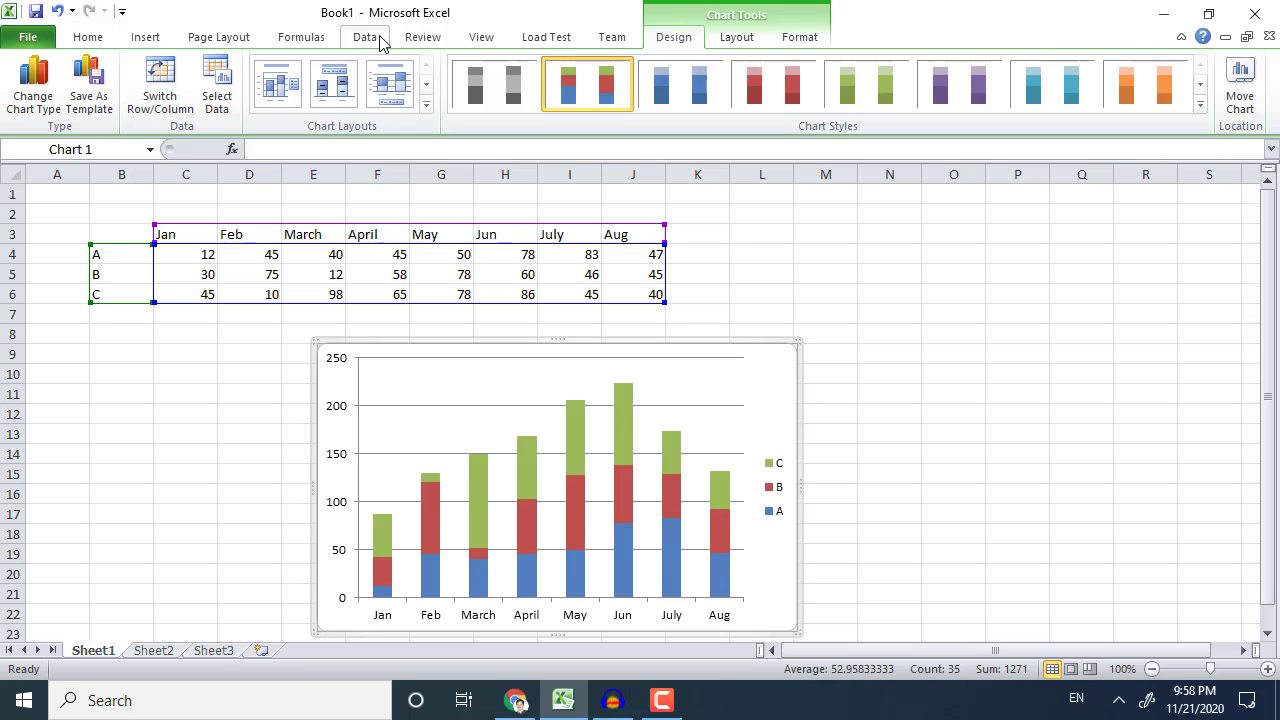
Change the chart to a 3-D clustered column chart.
left_click(226, 38)
left_click(295, 37)
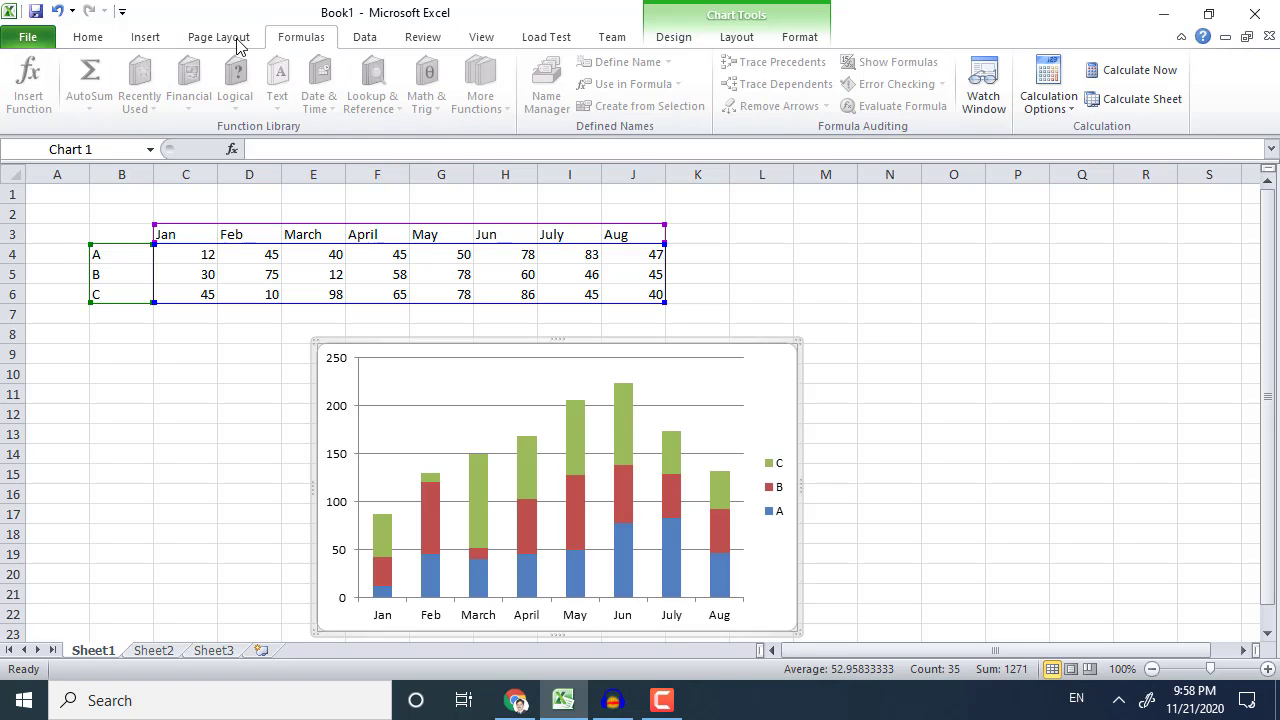
left_click(145, 37)
left_click(386, 104)
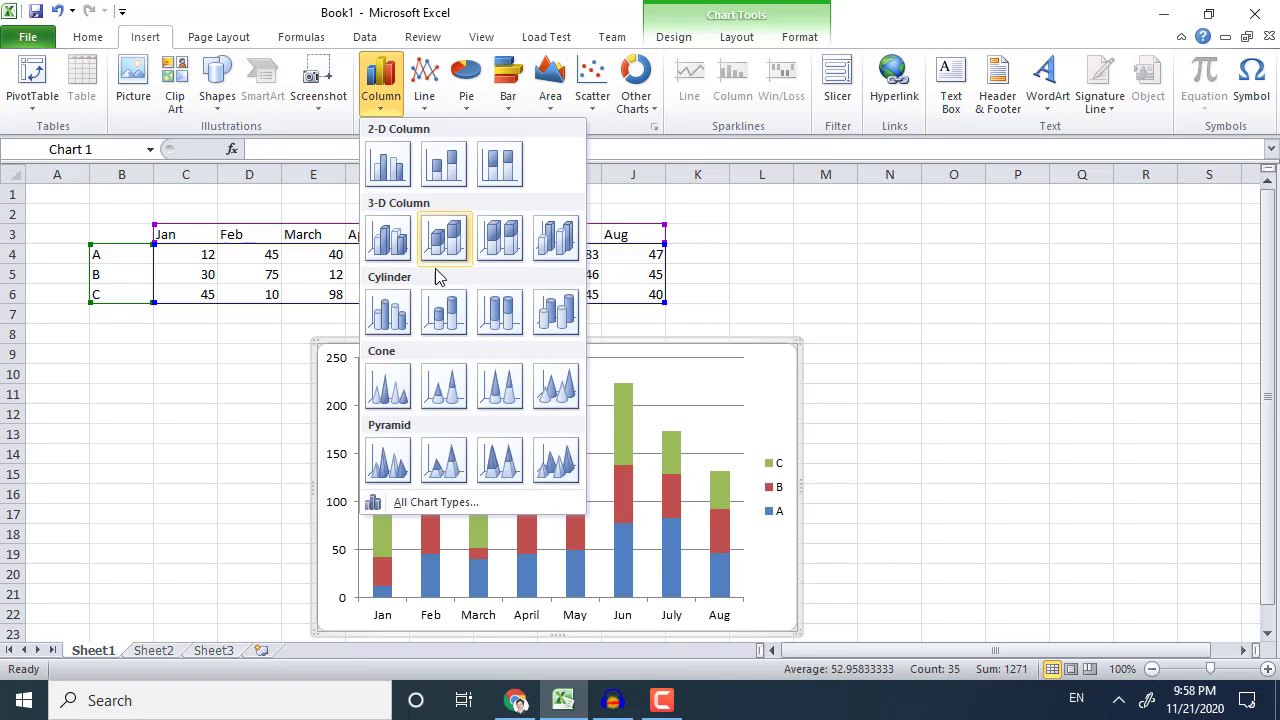
left_click(391, 258)
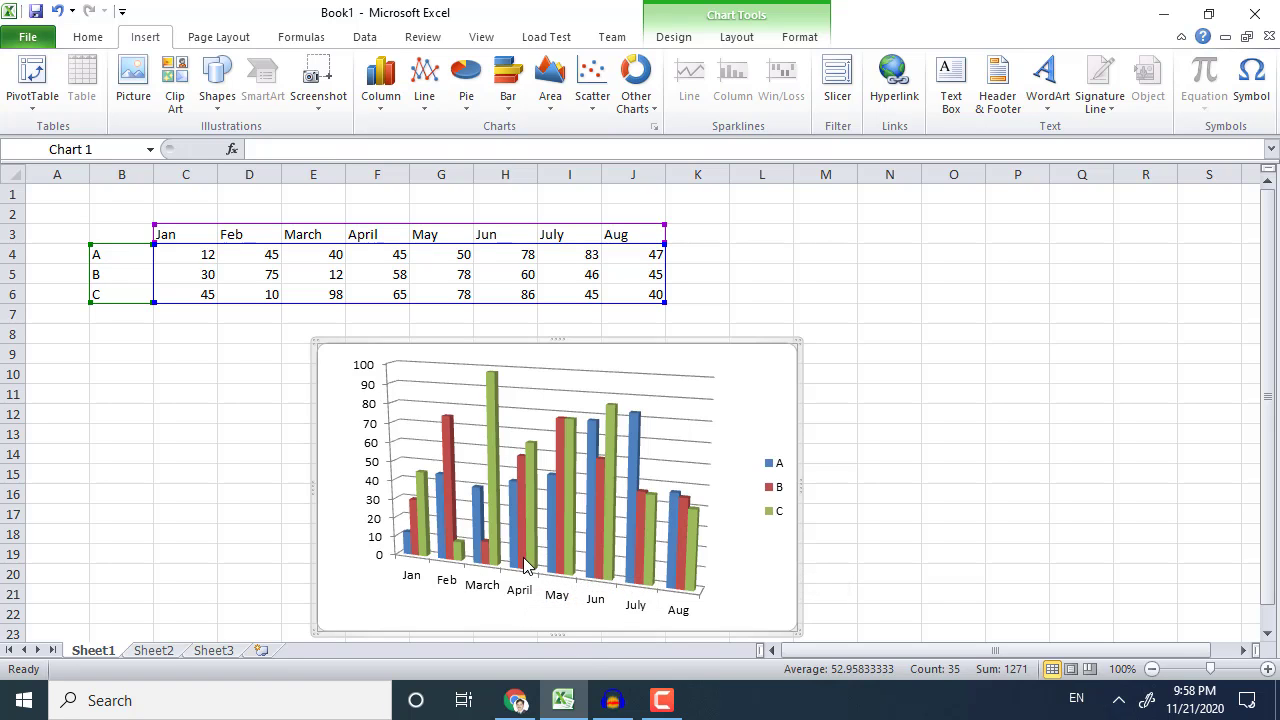
Change the chart to a 2-D line chart.
left_click(382, 100)
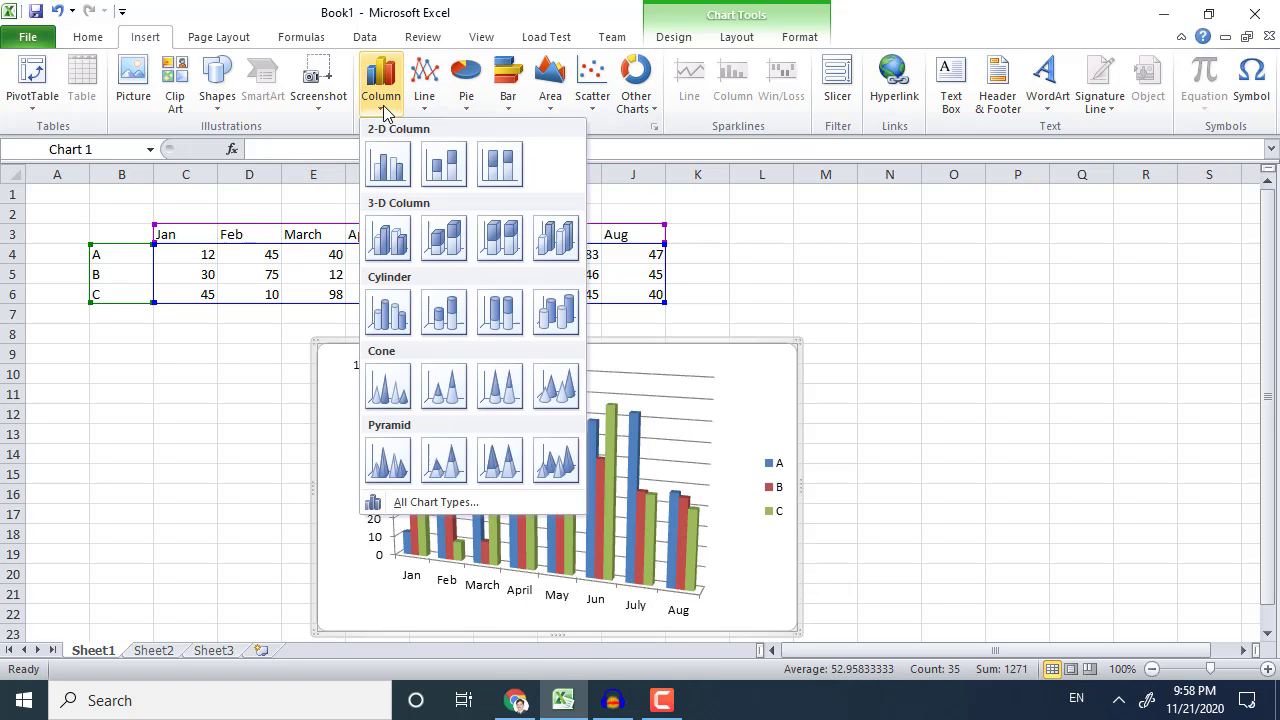
left_click(443, 385)
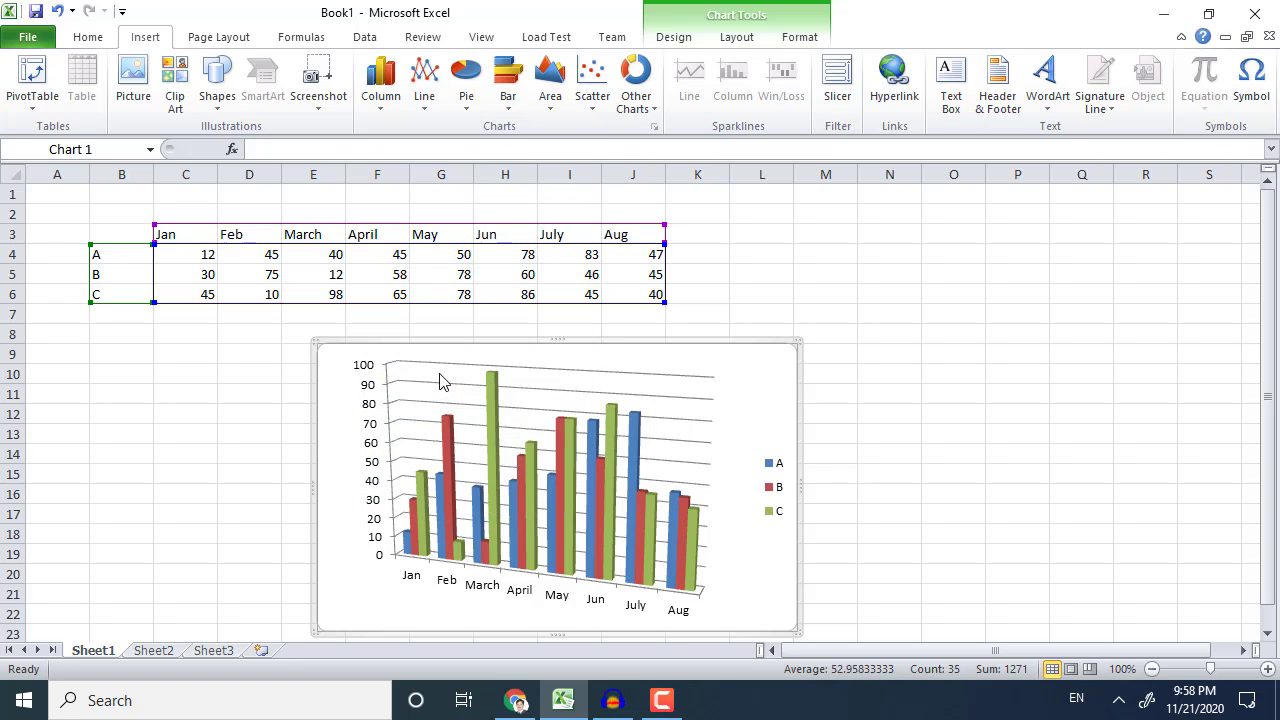
left_click(424, 92)
left_click(440, 178)
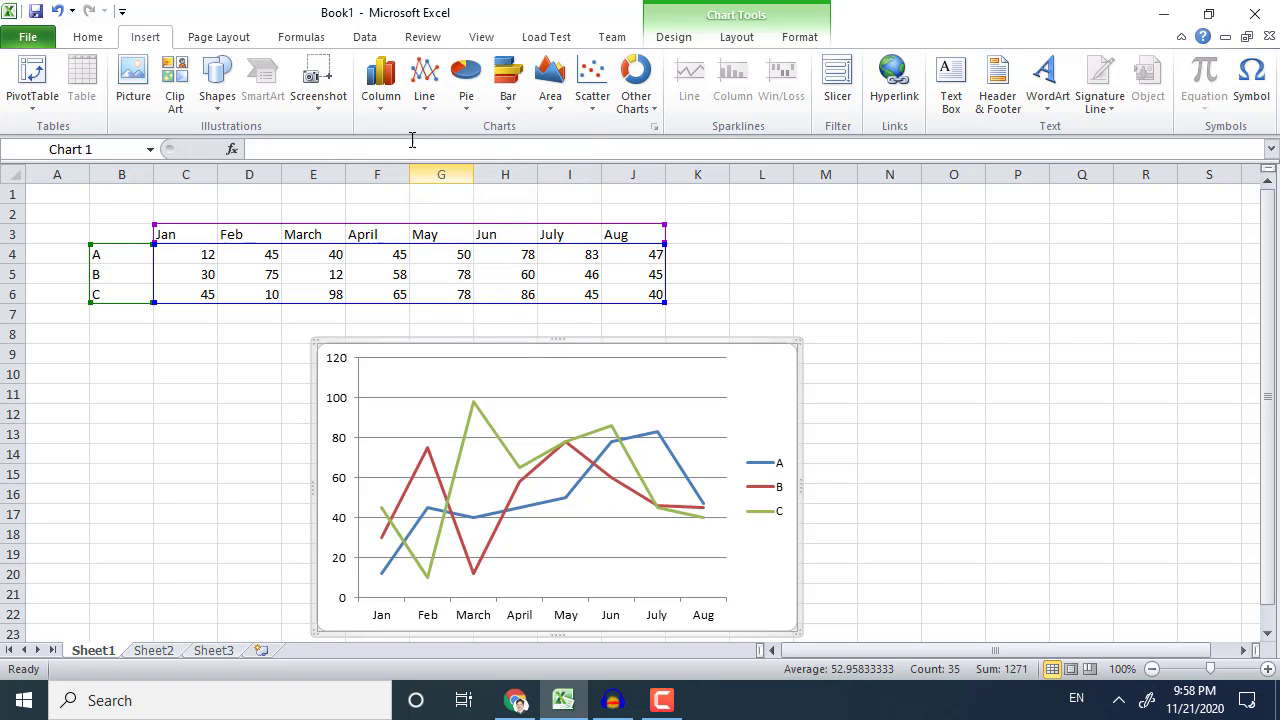
Change the chart to a 3-D stacked column chart.
left_click(380, 88)
left_click(426, 250)
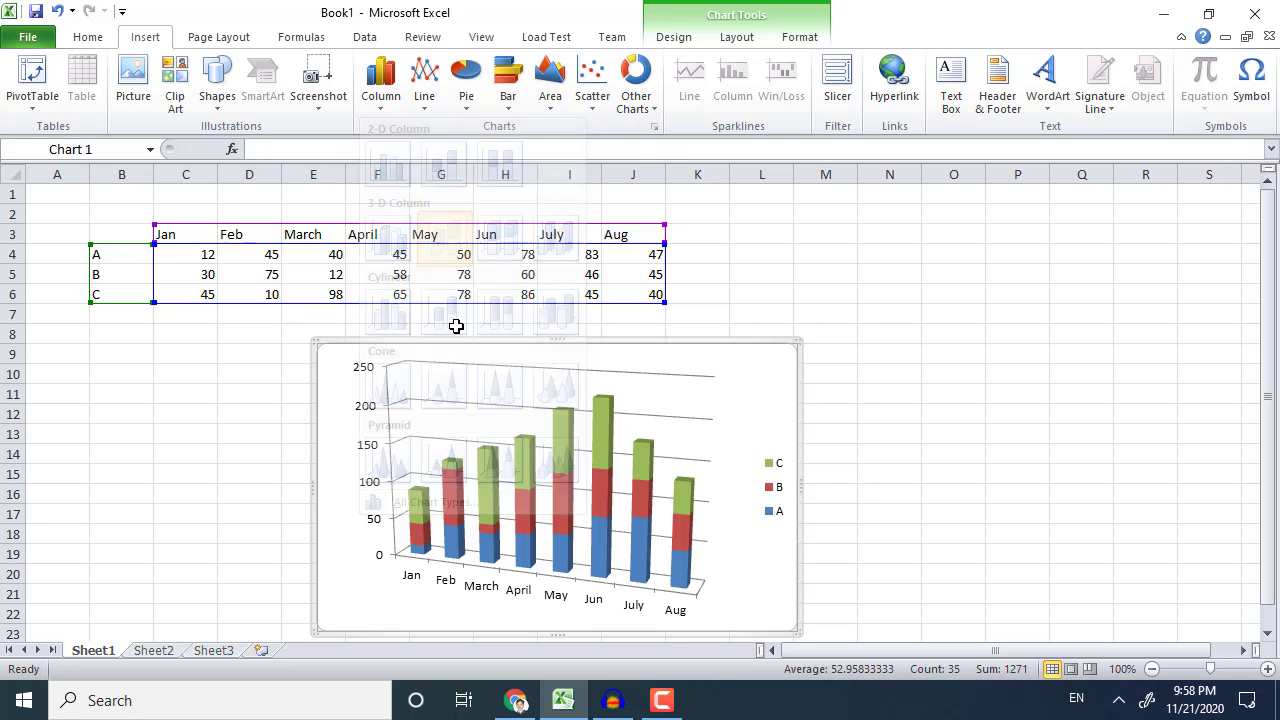
Change the chart to a 2-D clustered column chart.
left_click(383, 105)
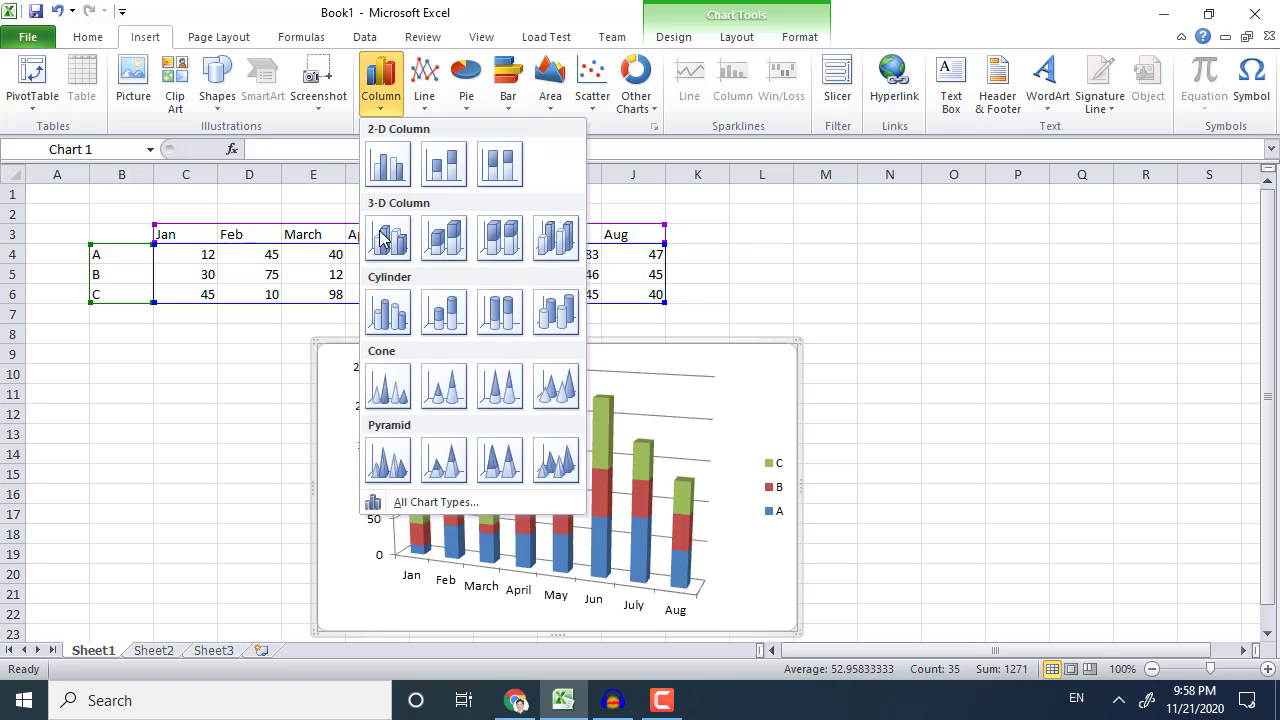
left_click(388, 172)
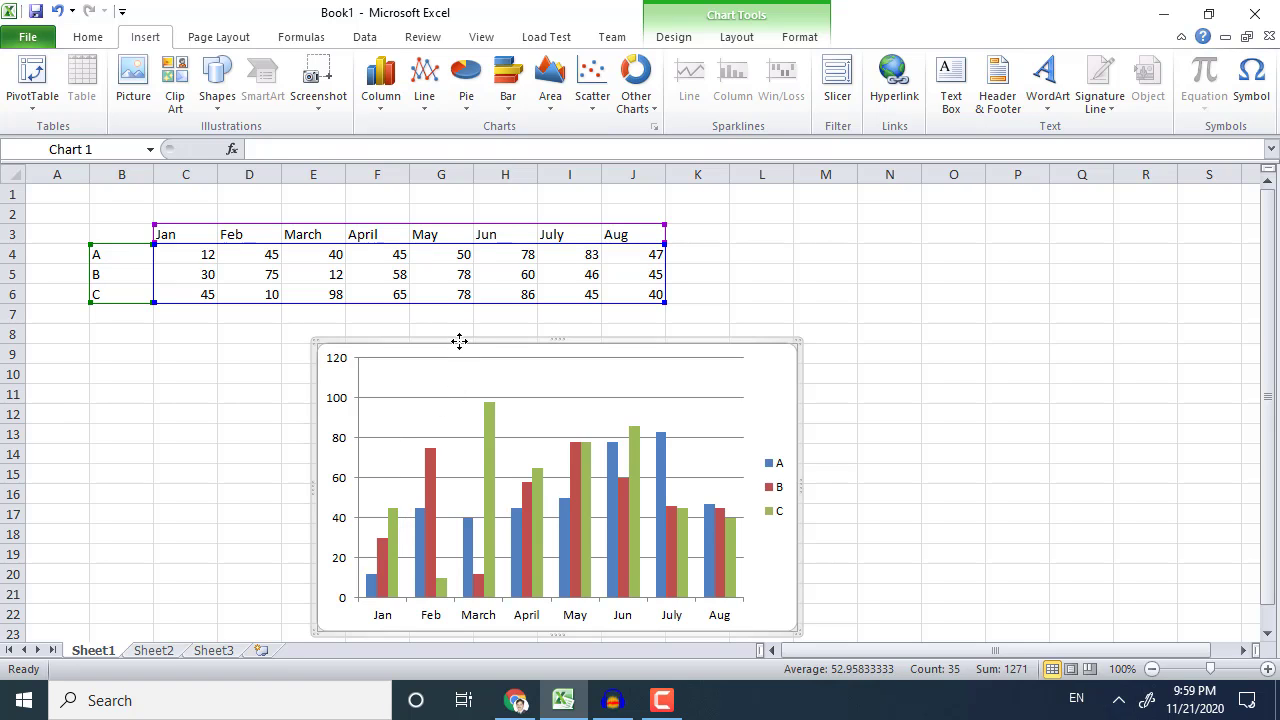
Switch the chart's rows and columns so items A, B and C become the categories, and switch them back.
left_click(668, 42)
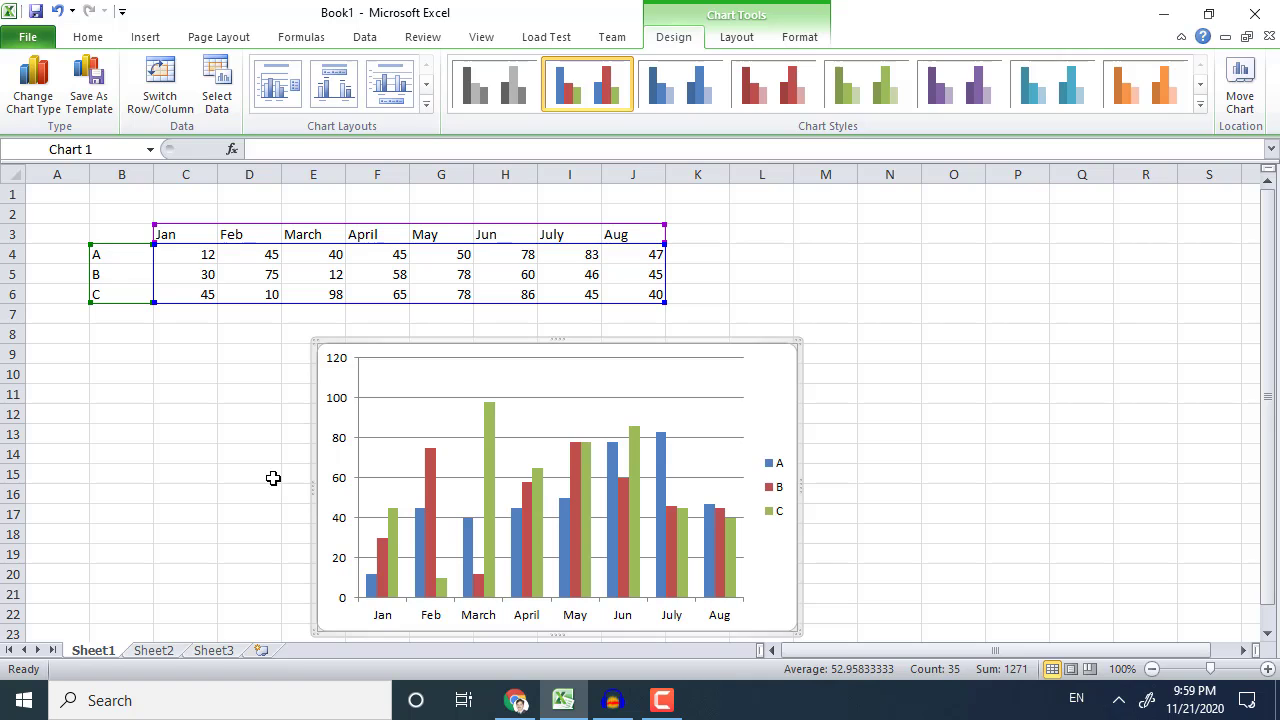
mouse_move(415, 537)
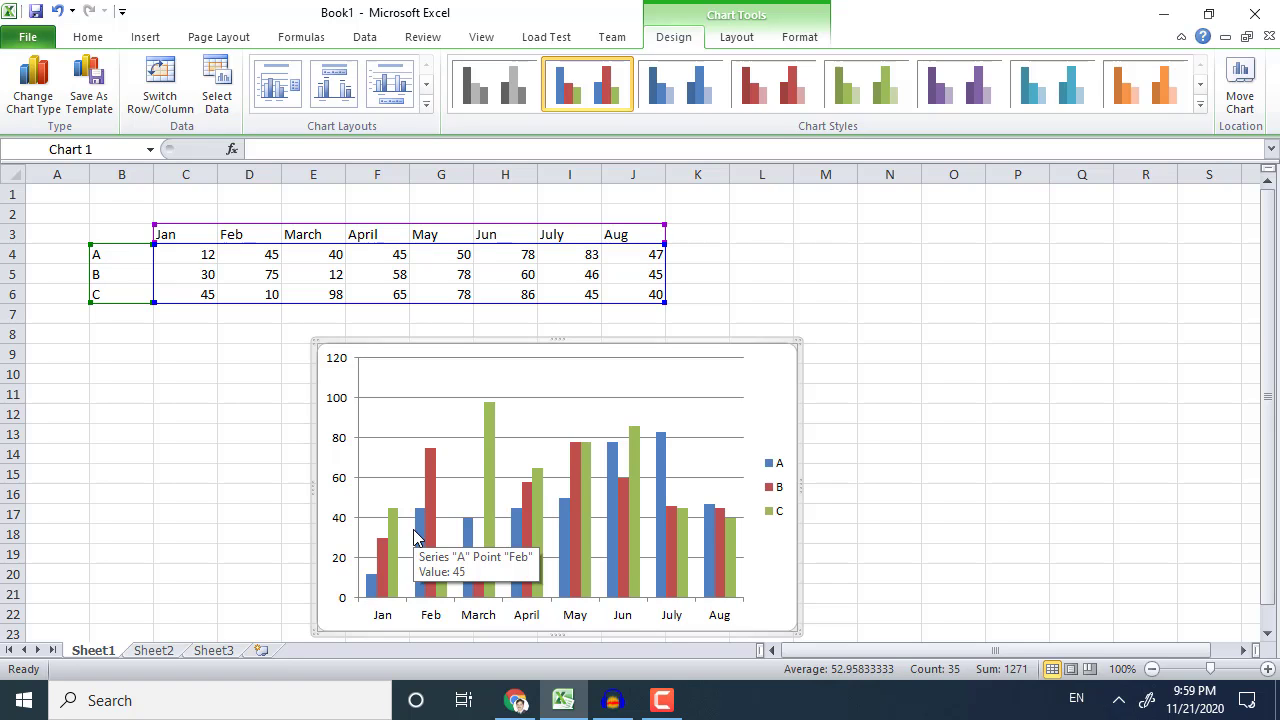
left_click(155, 80)
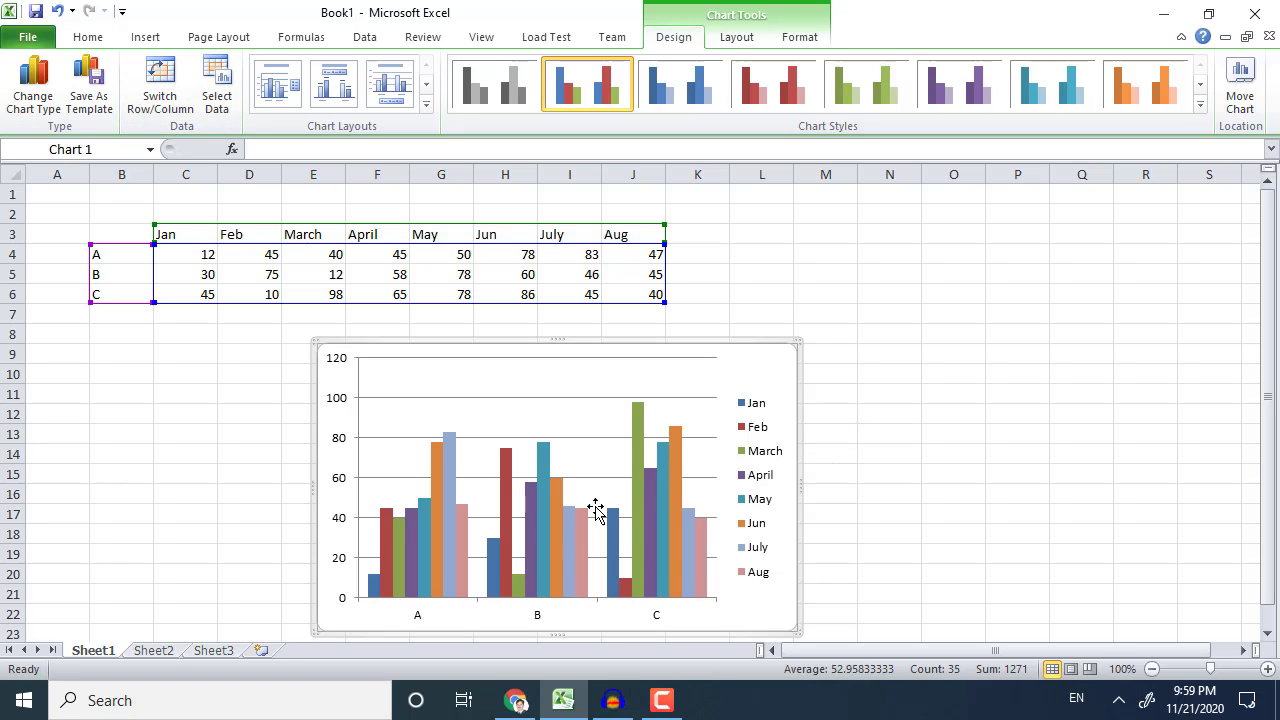
mouse_move(662, 558)
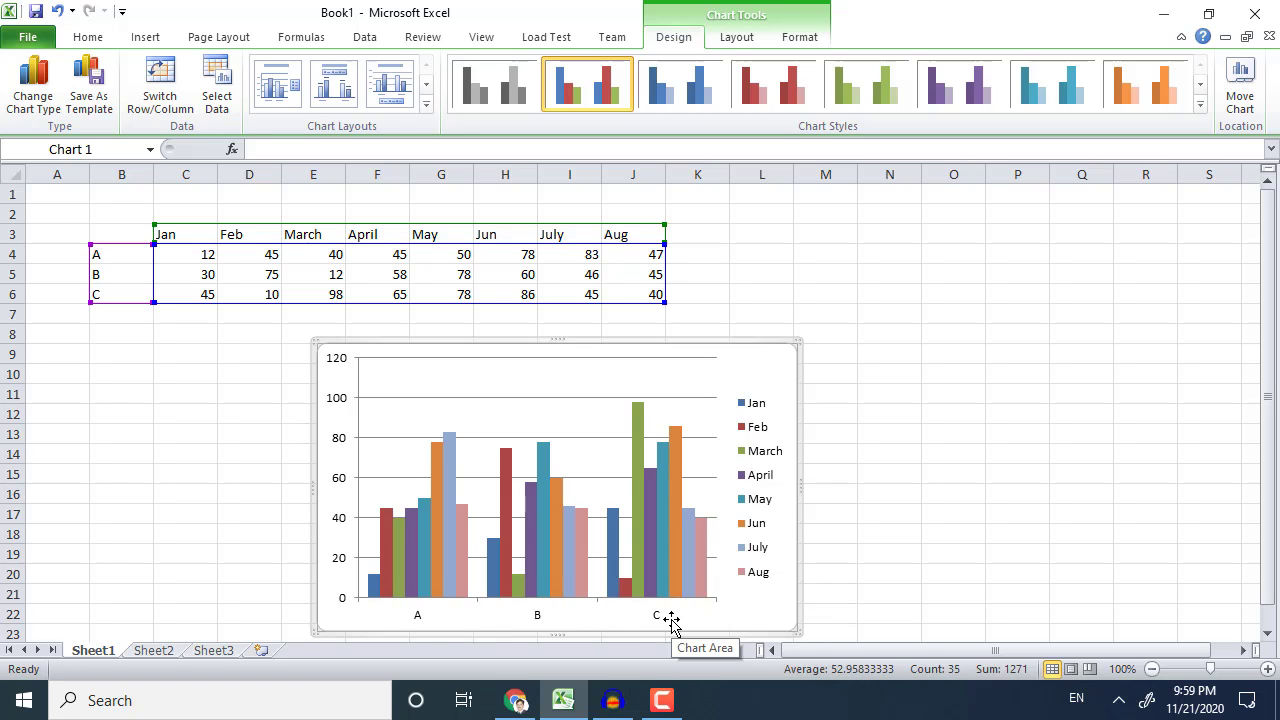
left_click(182, 98)
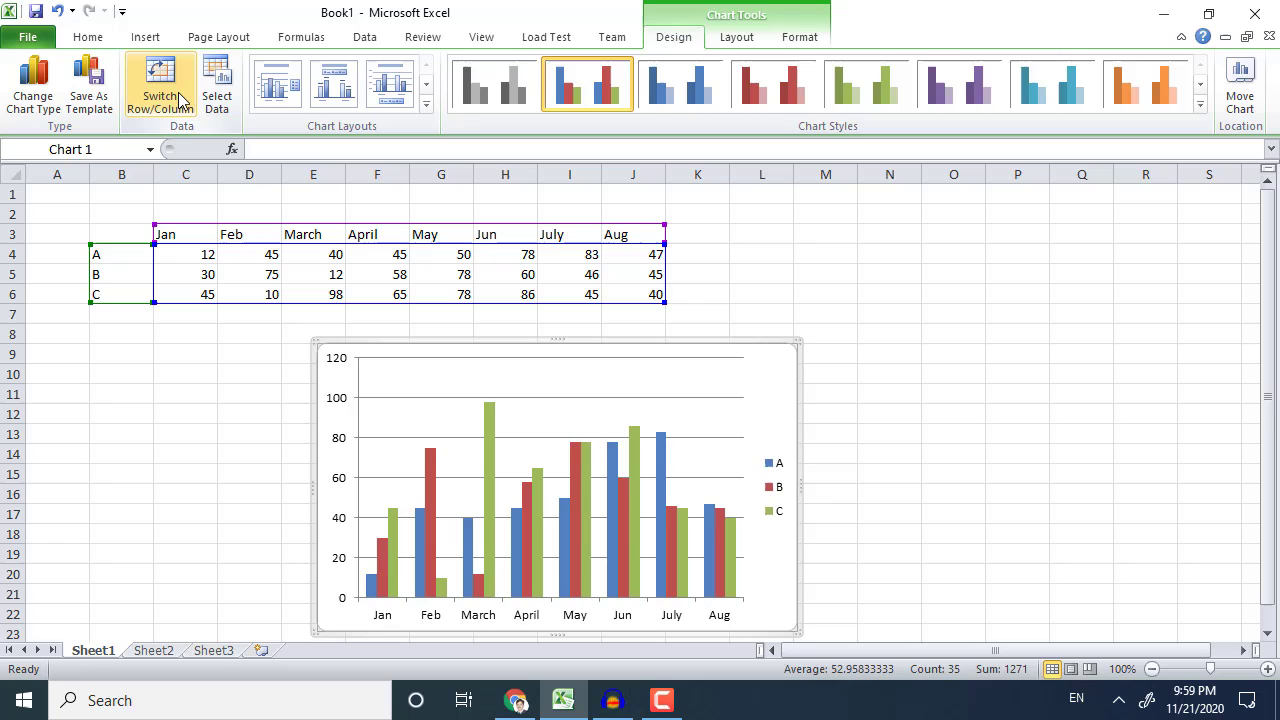
Try the chart layout with a chart title, a vertical axis title and a data table with legend keys.
left_click(280, 86)
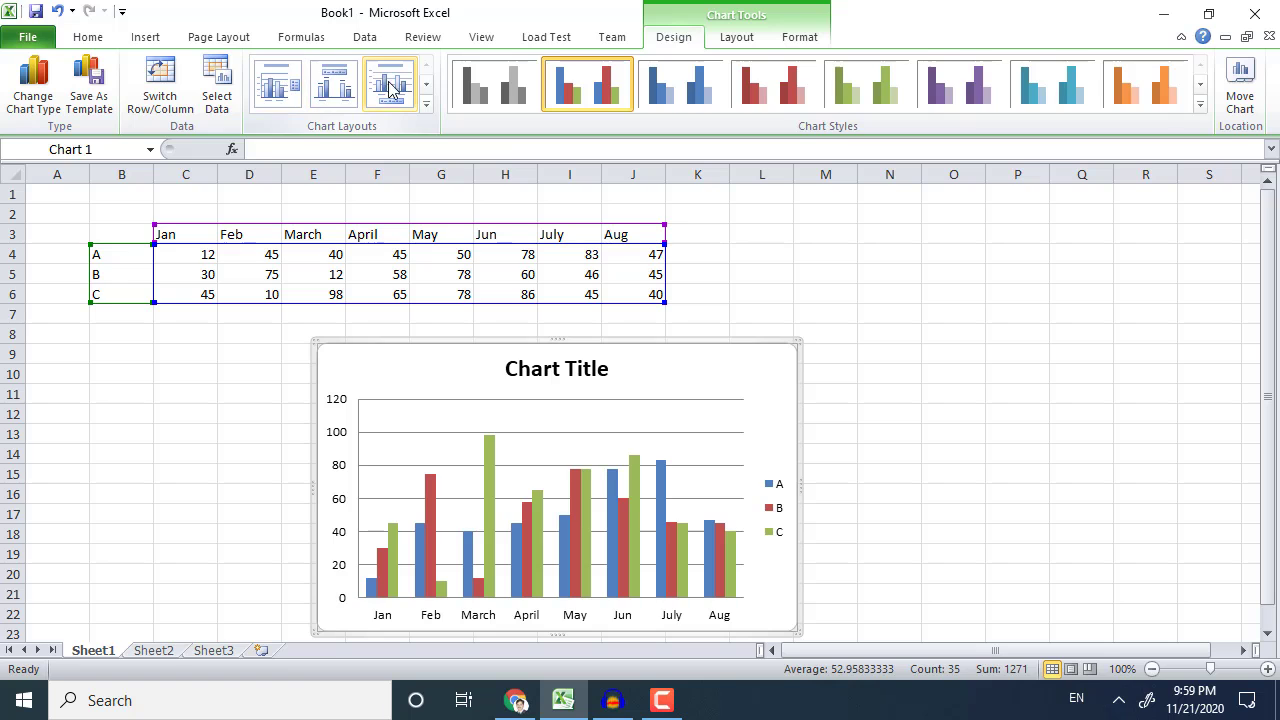
left_click(425, 86)
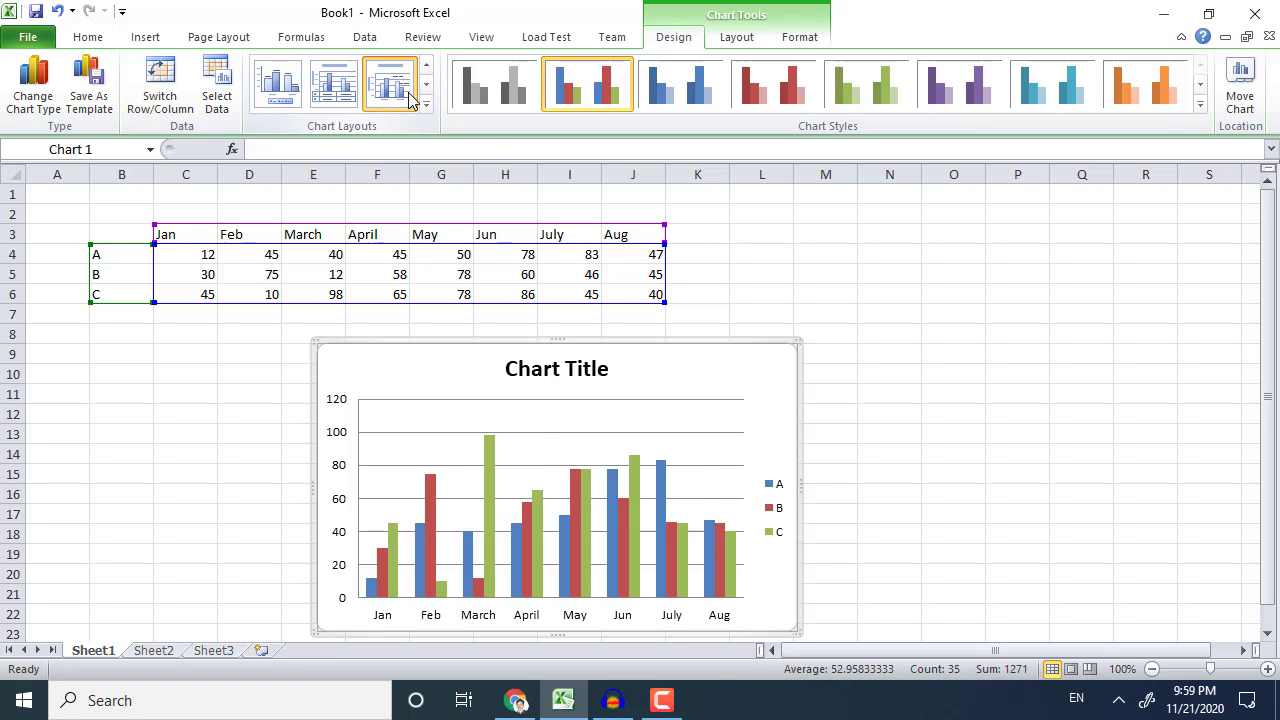
left_click(382, 106)
left_click(345, 106)
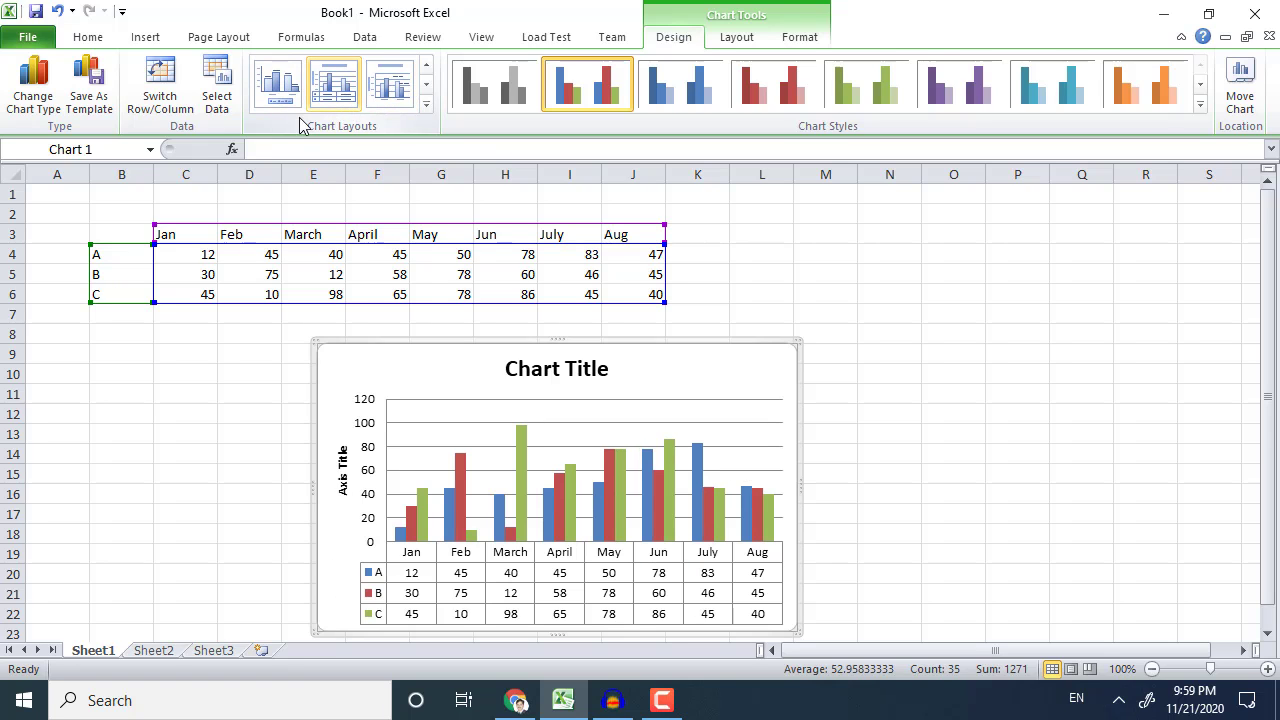
left_click(290, 90)
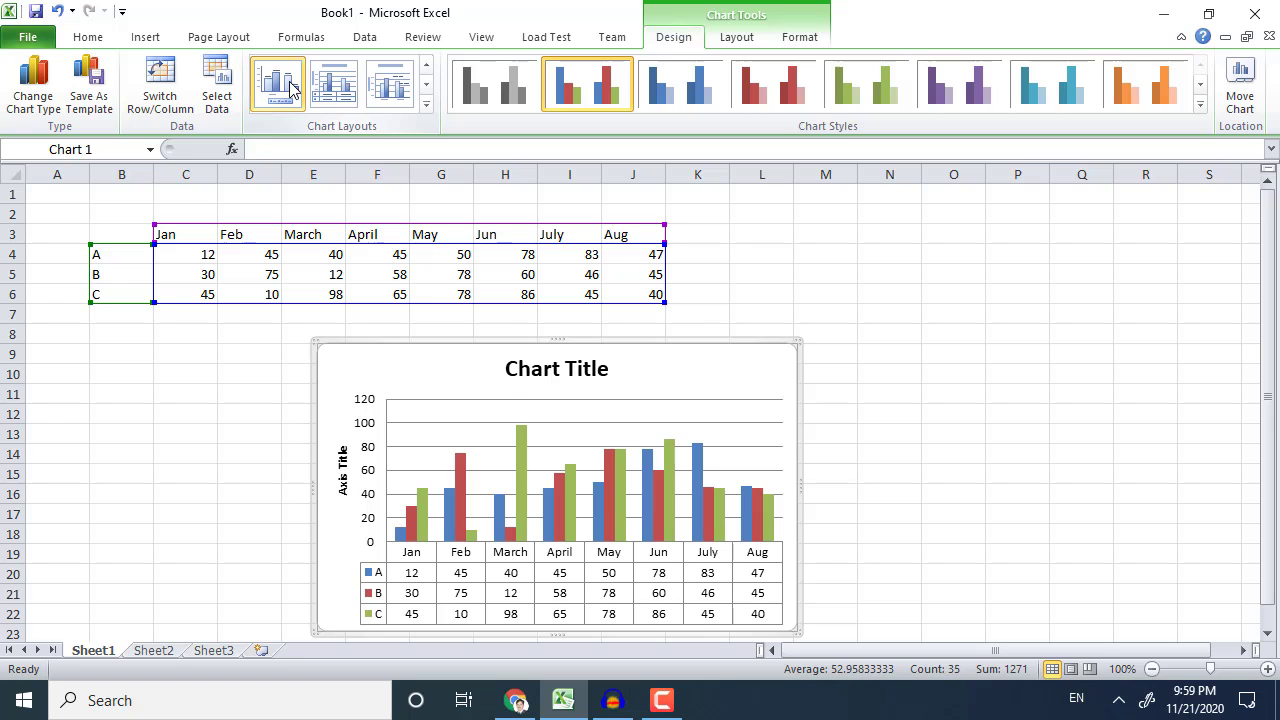
left_click(340, 84)
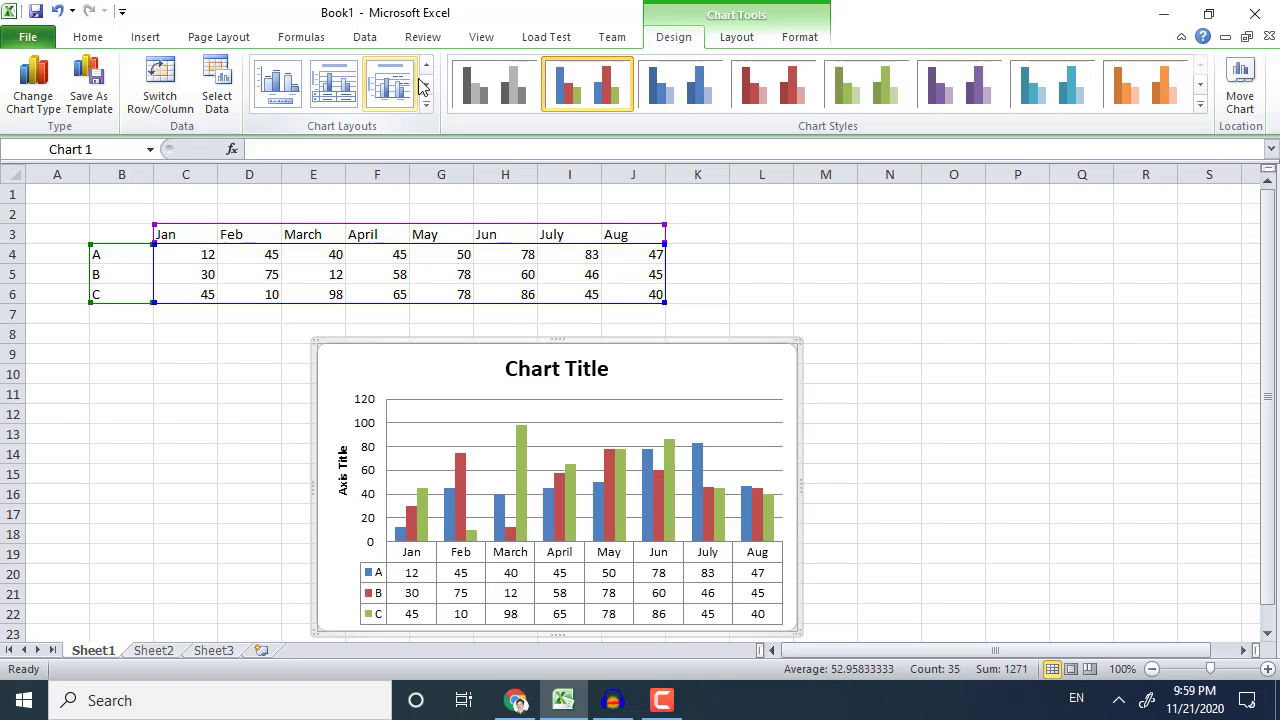
Try layouts with both axis titles, and apply the layout with a chart title above and the legend at right.
left_click(364, 90)
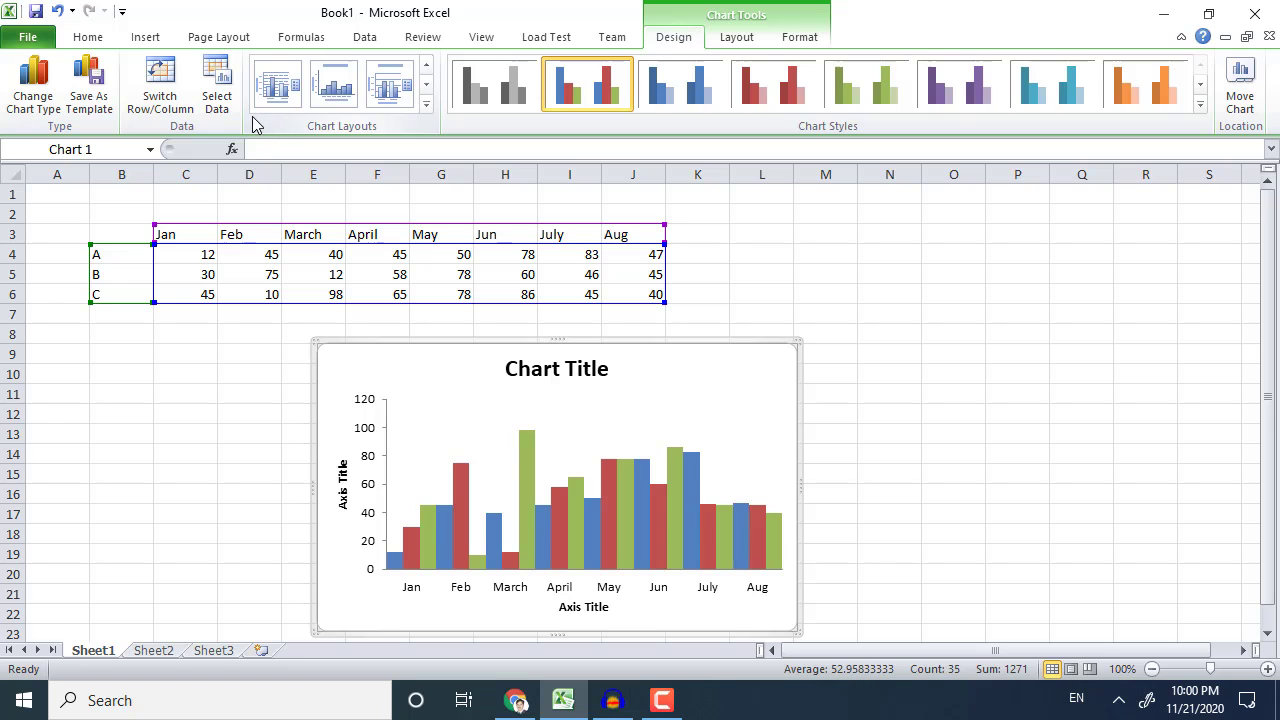
left_click(276, 86)
left_click(425, 85)
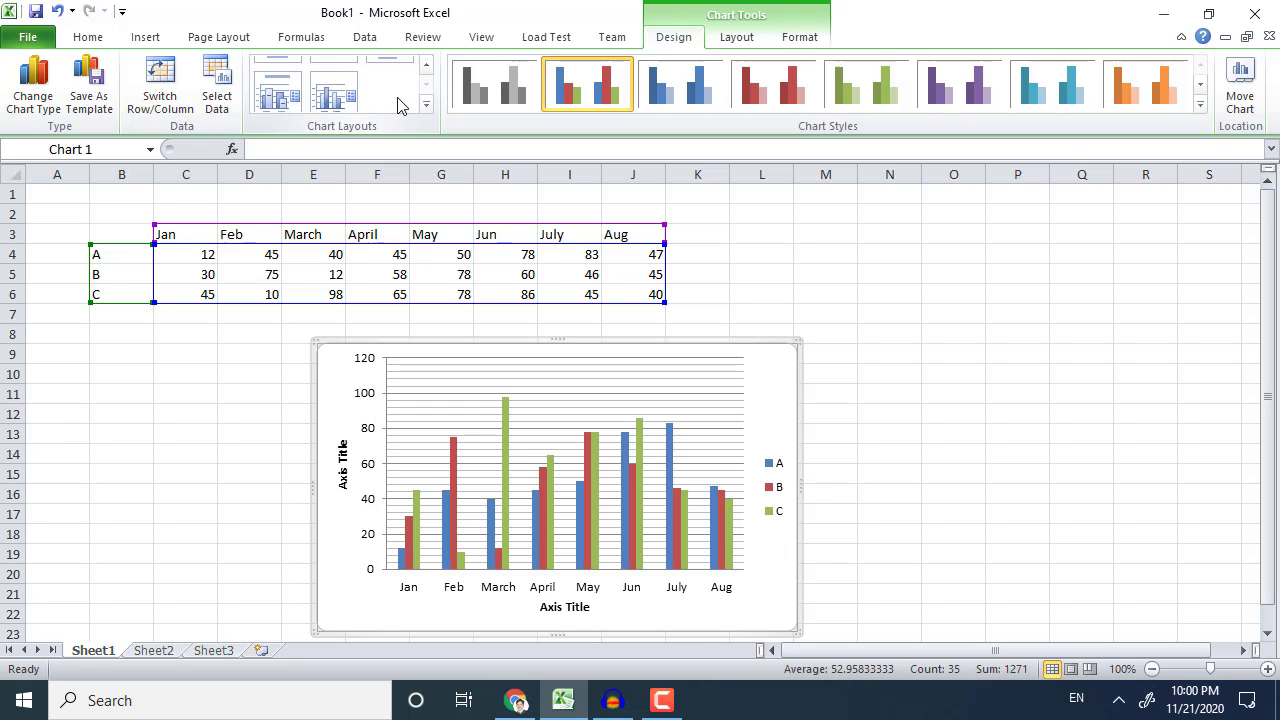
left_click(335, 103)
left_click(258, 101)
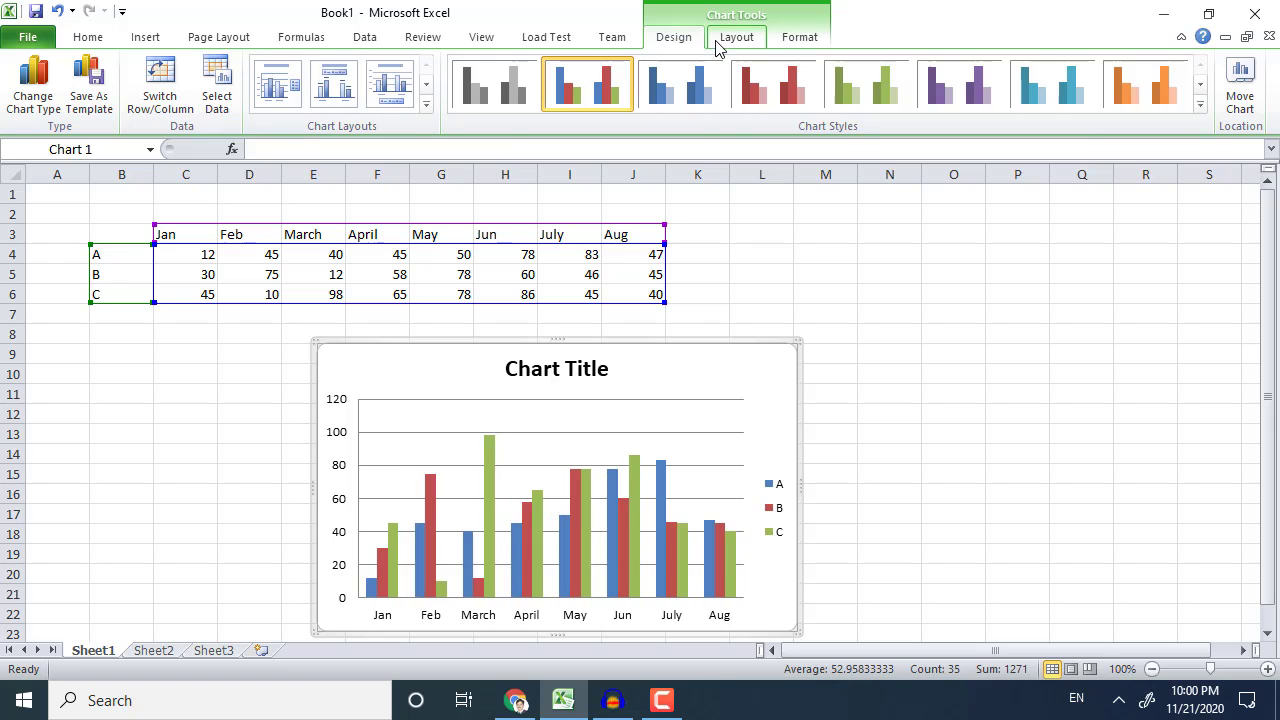
Add a primary horizontal axis title below the chart's axis.
left_click(717, 40)
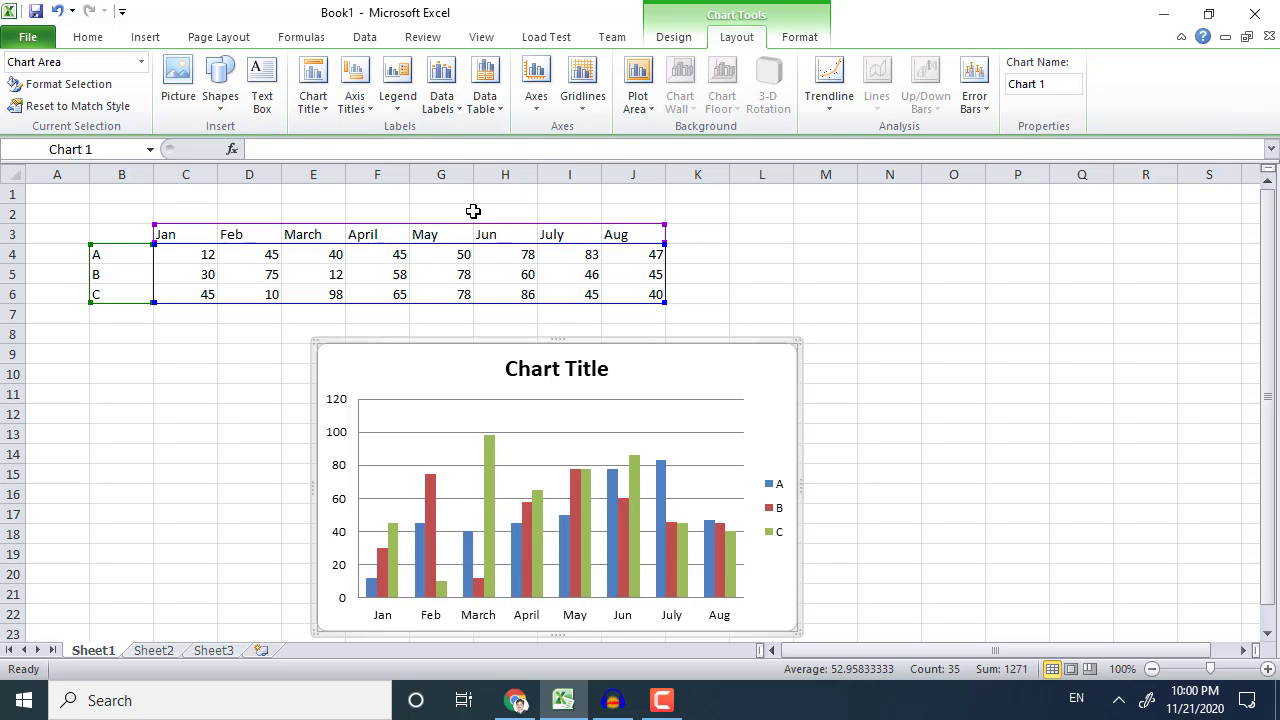
left_click(324, 112)
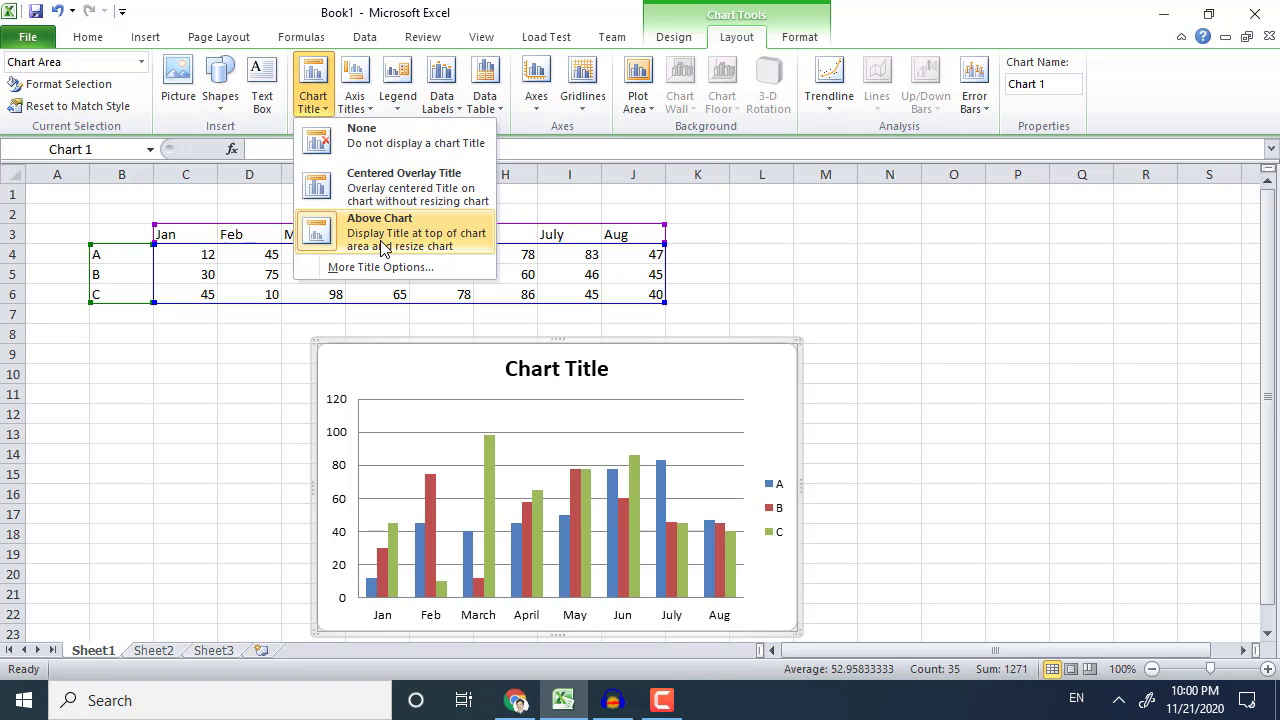
left_click(362, 97)
mouse_move(376, 140)
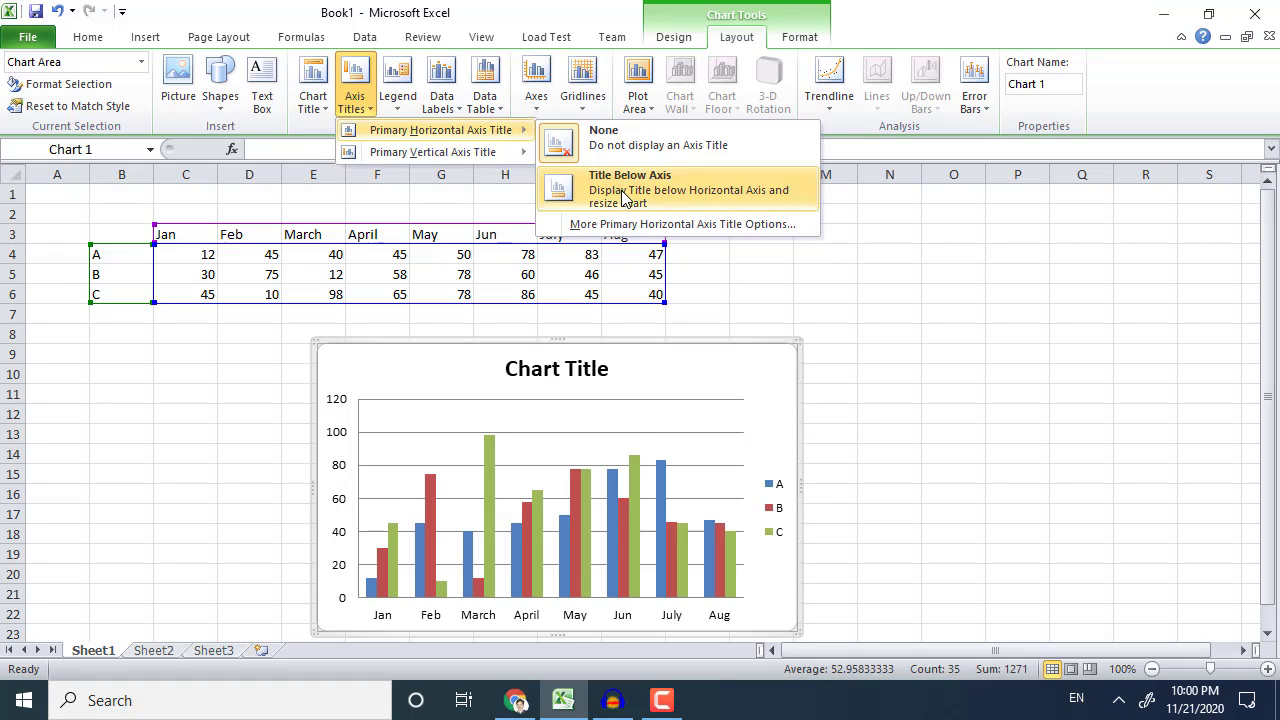
left_click(623, 190)
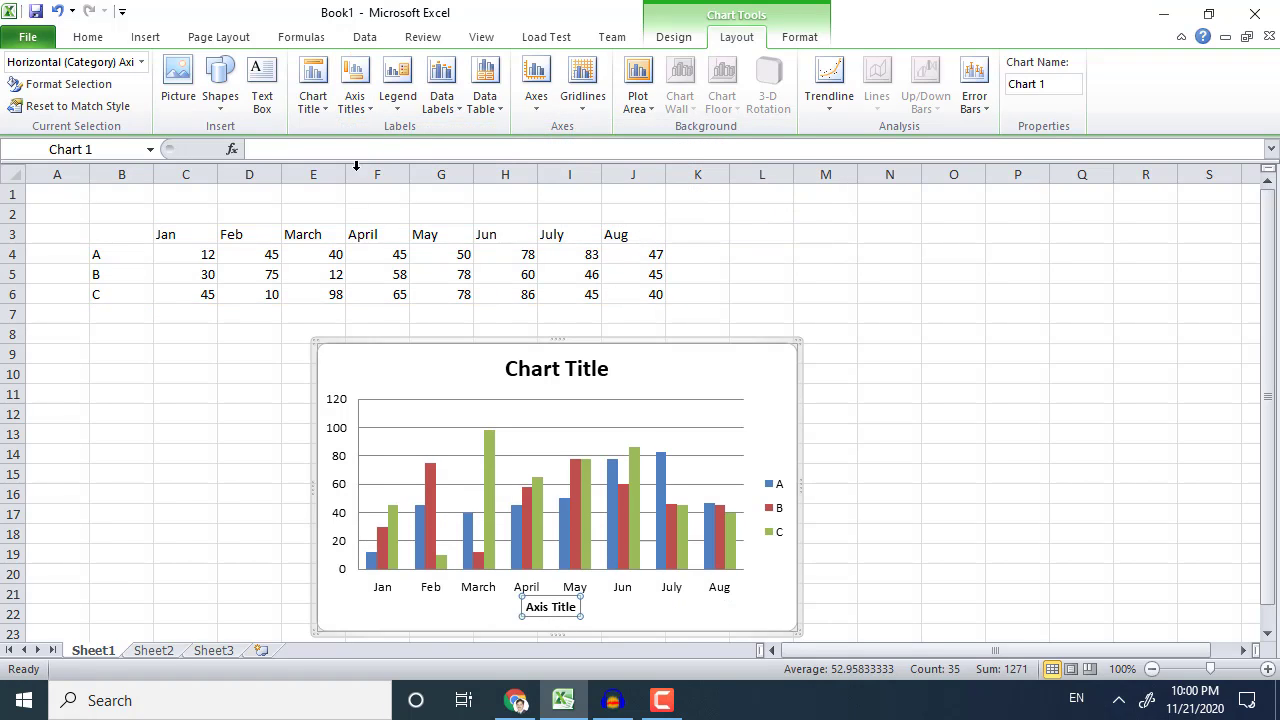
Show the chart's legend at the top, aligned under the chart title.
left_click(354, 100)
mouse_move(391, 152)
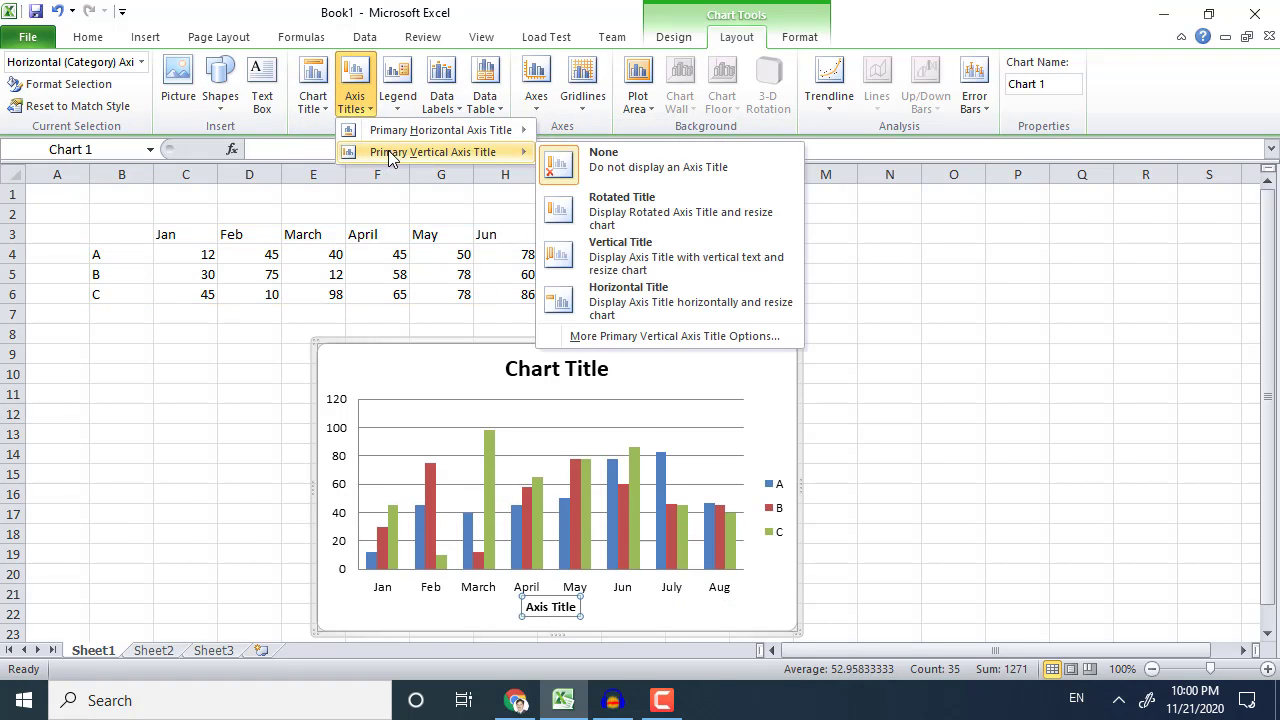
left_click(400, 92)
left_click(447, 182)
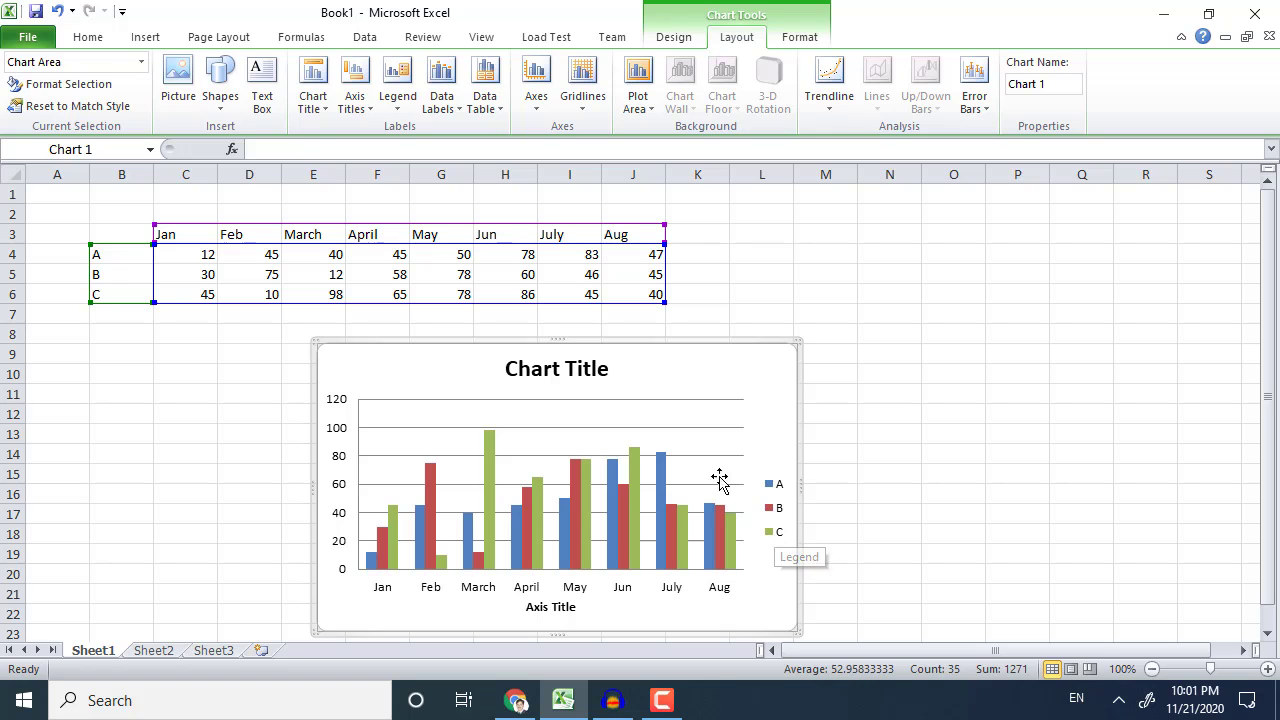
left_click(394, 104)
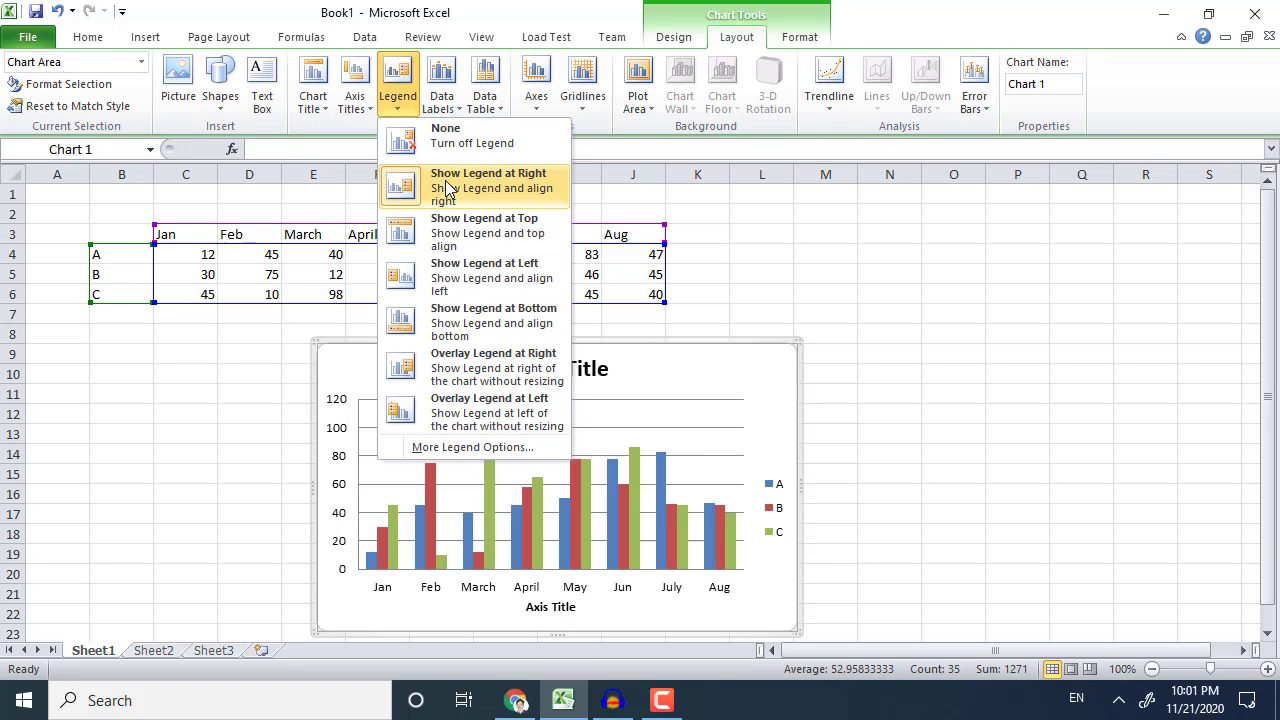
left_click(462, 237)
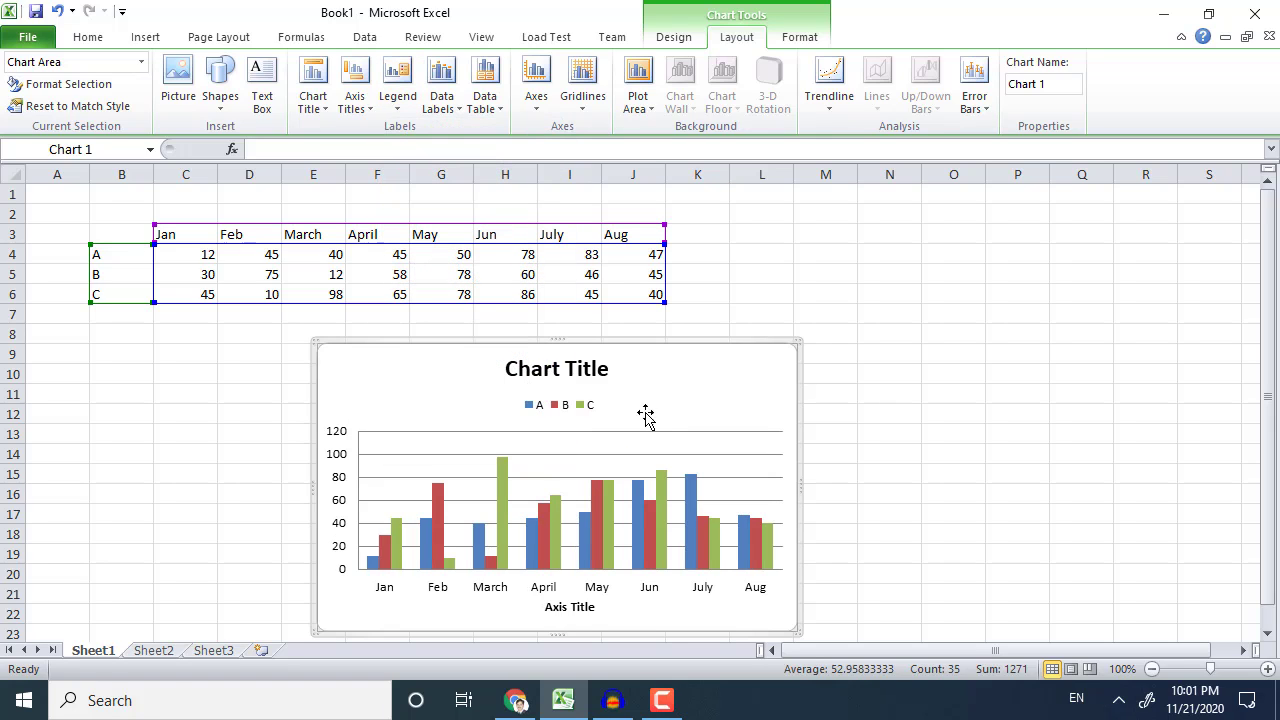
left_click(398, 105)
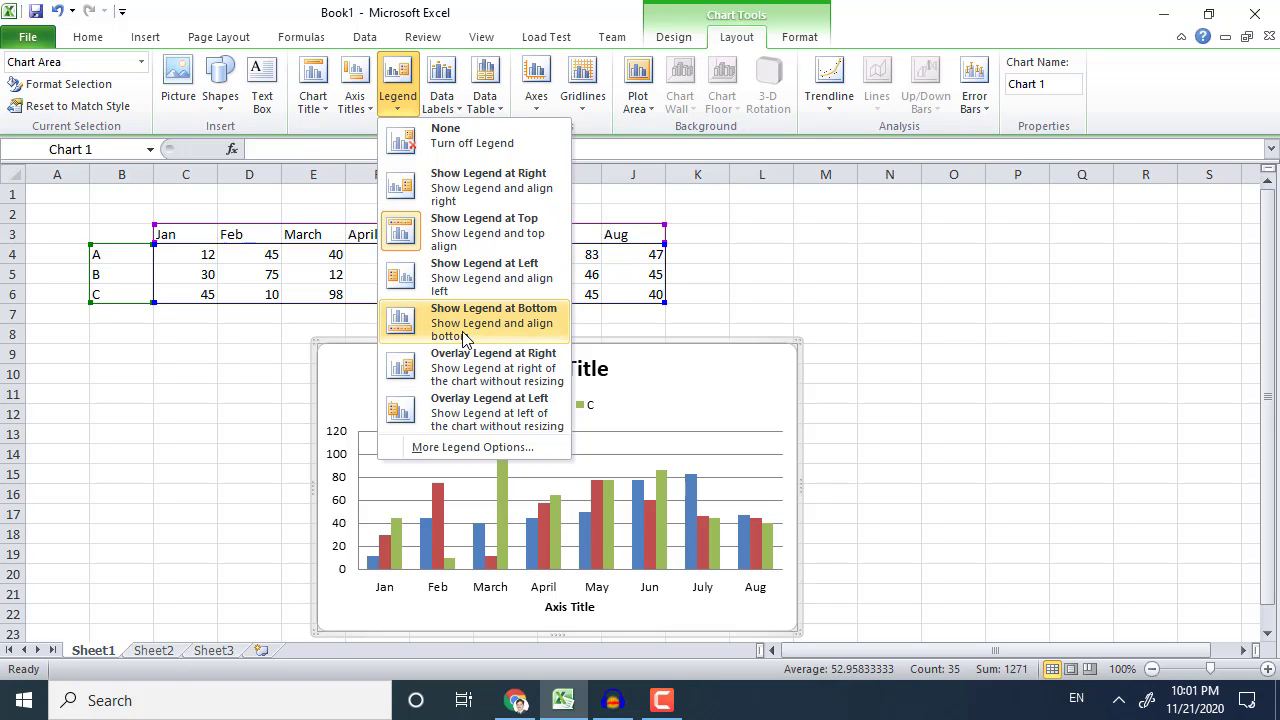
Show data labels centered on the chart's columns, and turn them off again.
left_click(440, 100)
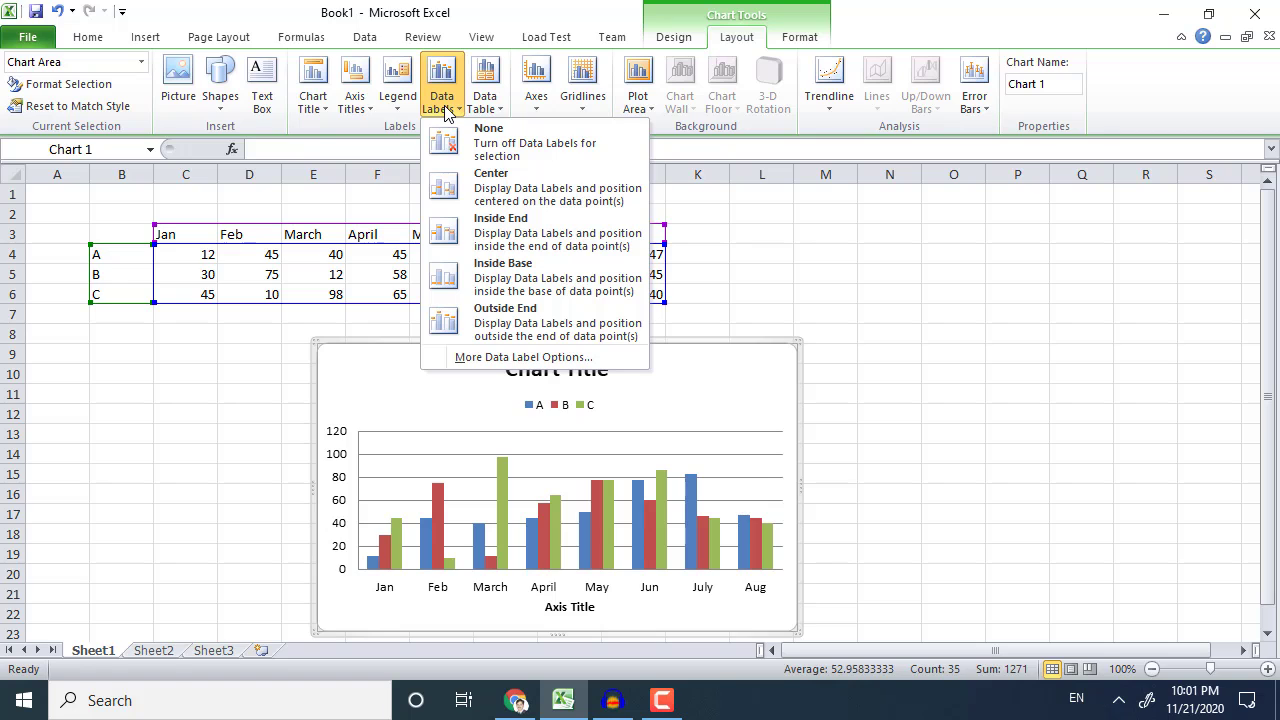
left_click(500, 201)
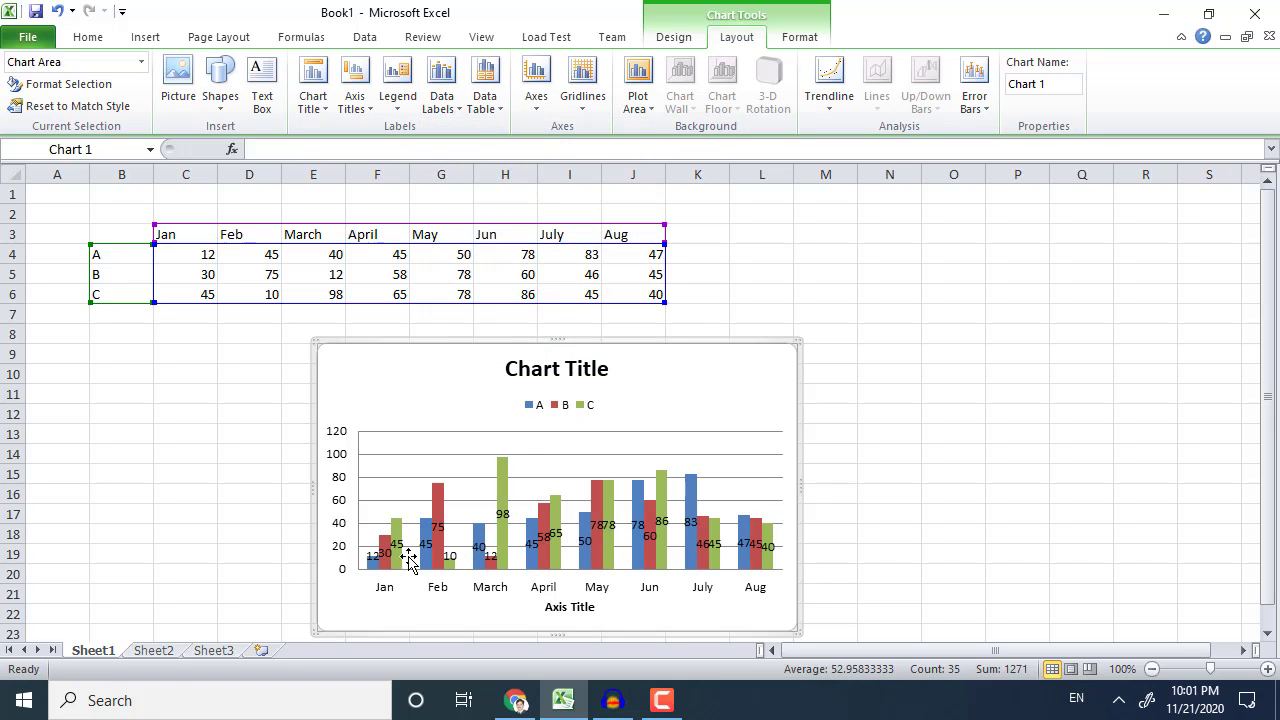
left_click(442, 104)
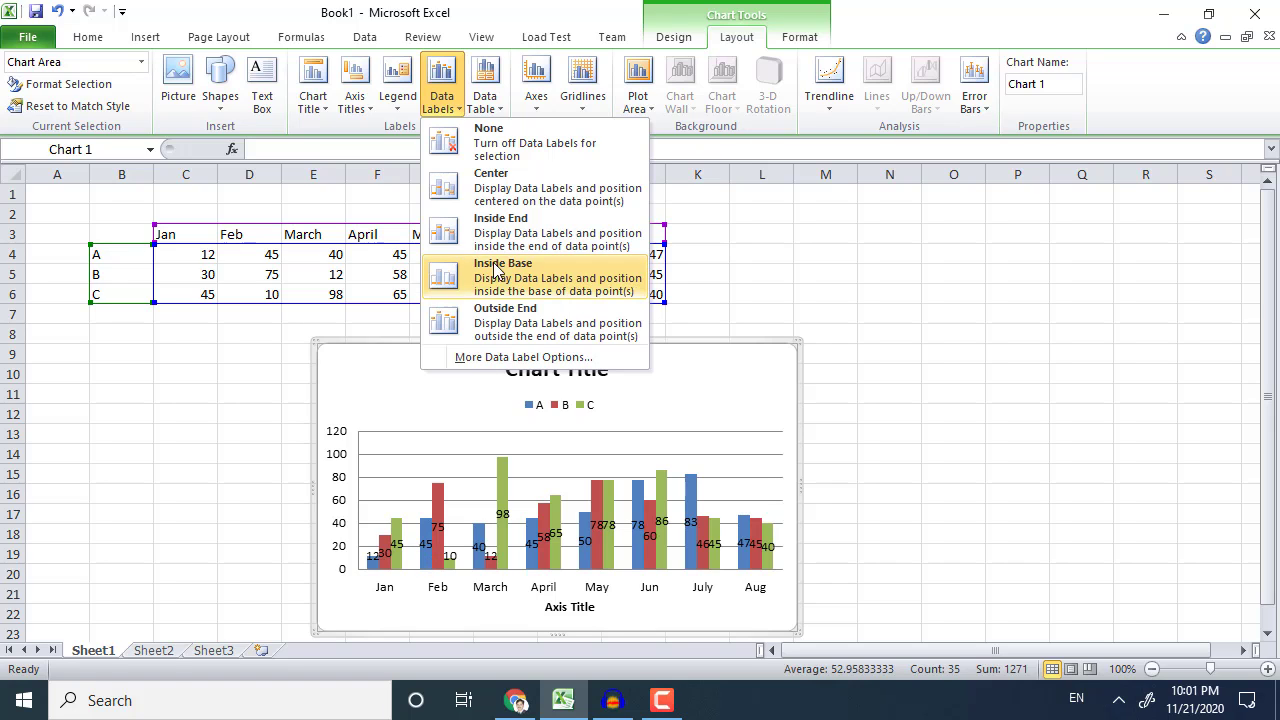
left_click(488, 140)
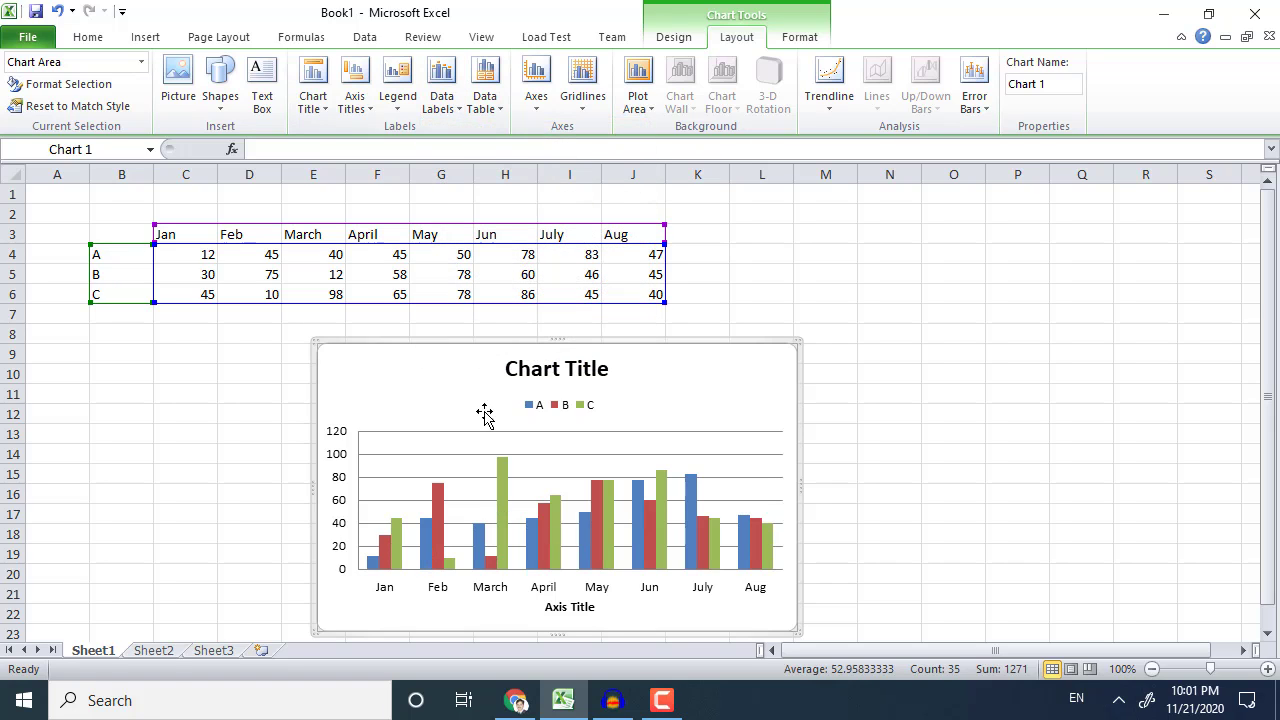
Show a data table without legend keys below the chart, and remove it again.
left_click(480, 113)
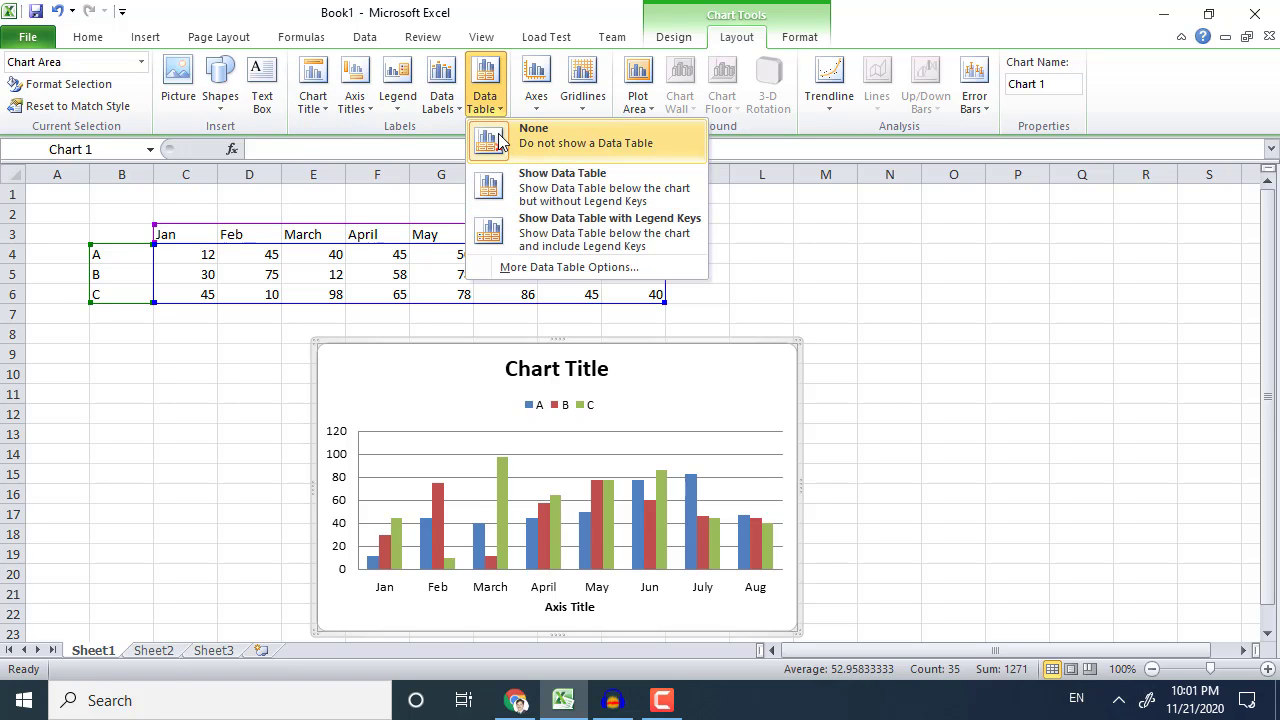
left_click(545, 207)
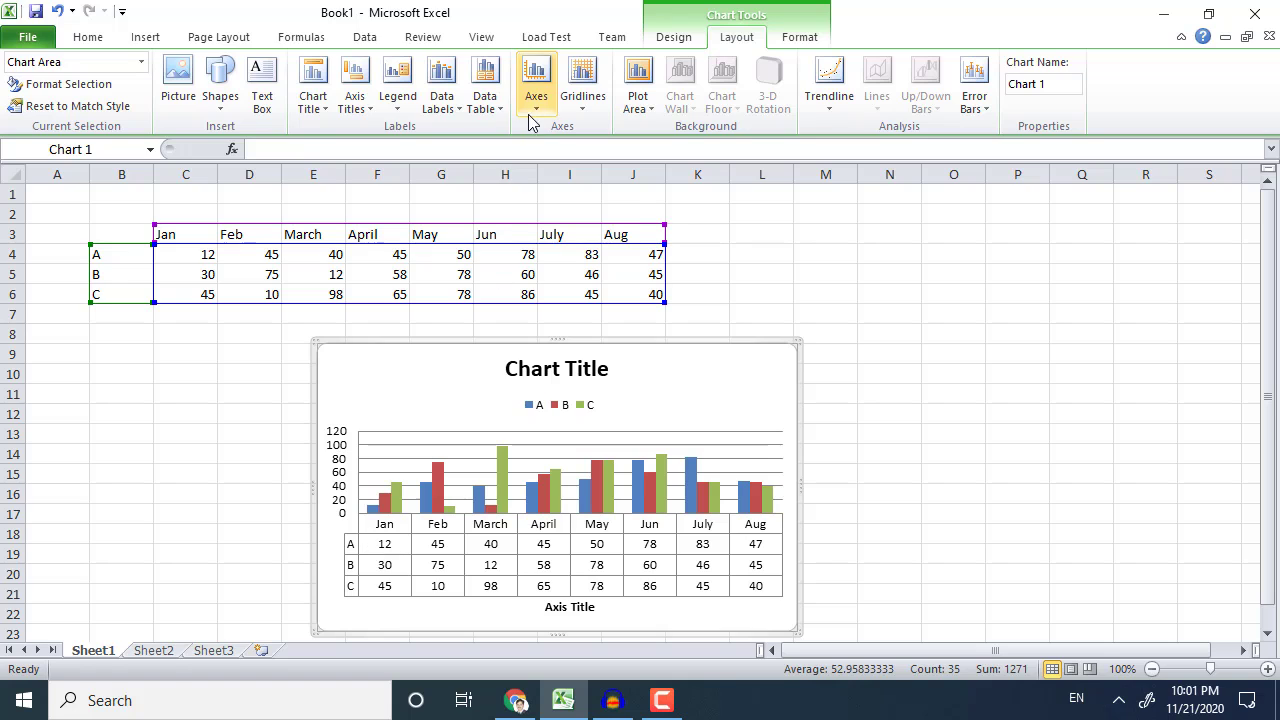
left_click(485, 100)
left_click(492, 135)
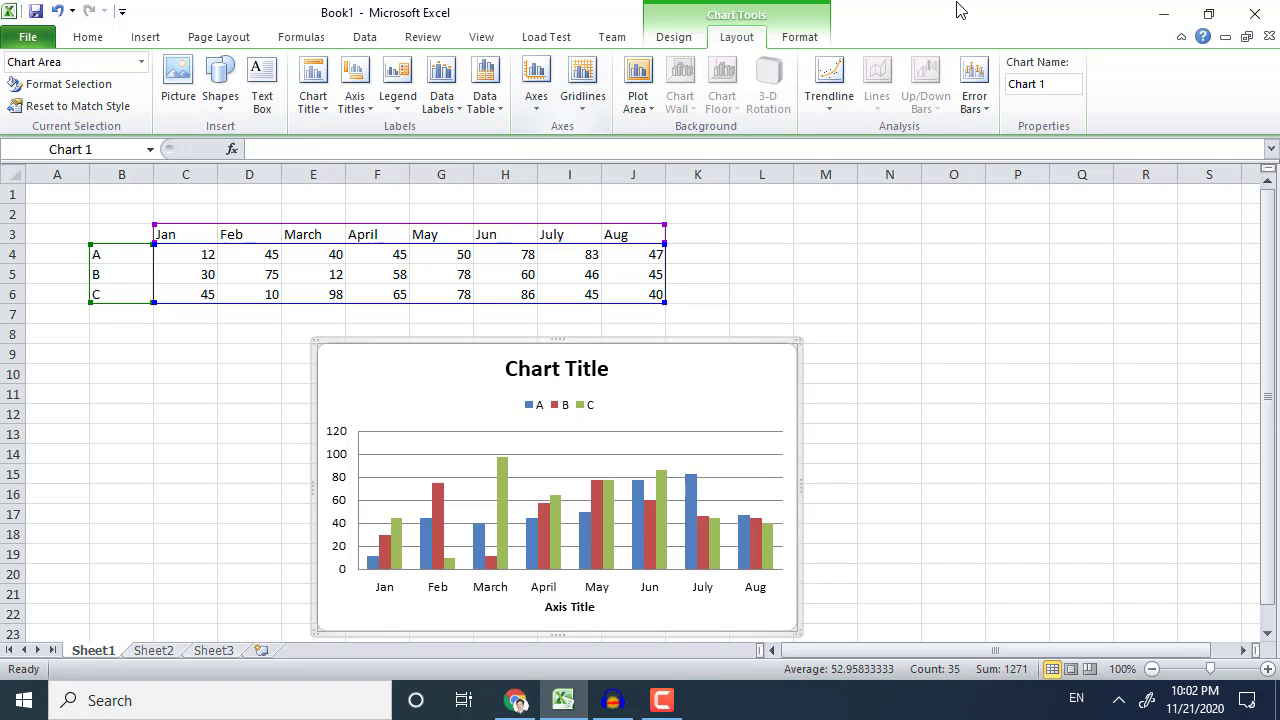
Open the fill settings for the series C columns and keep the chart in view beside them.
left_click(800, 38)
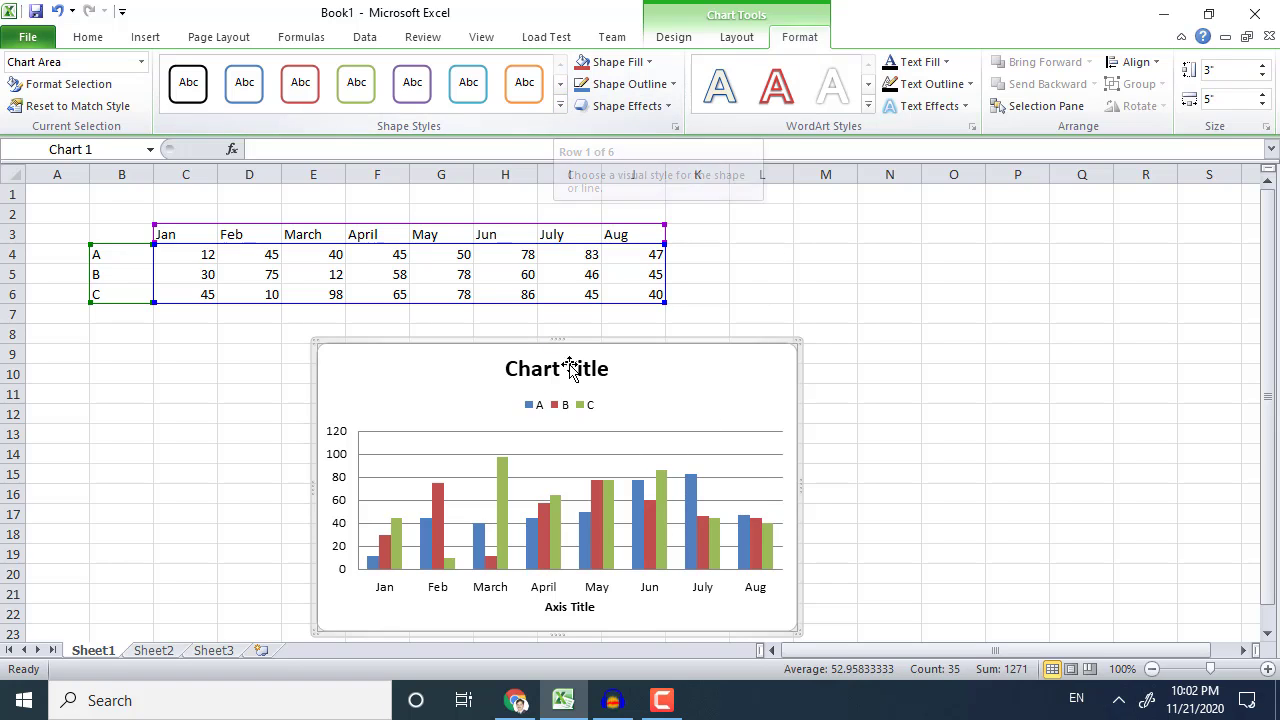
mouse_move(502, 541)
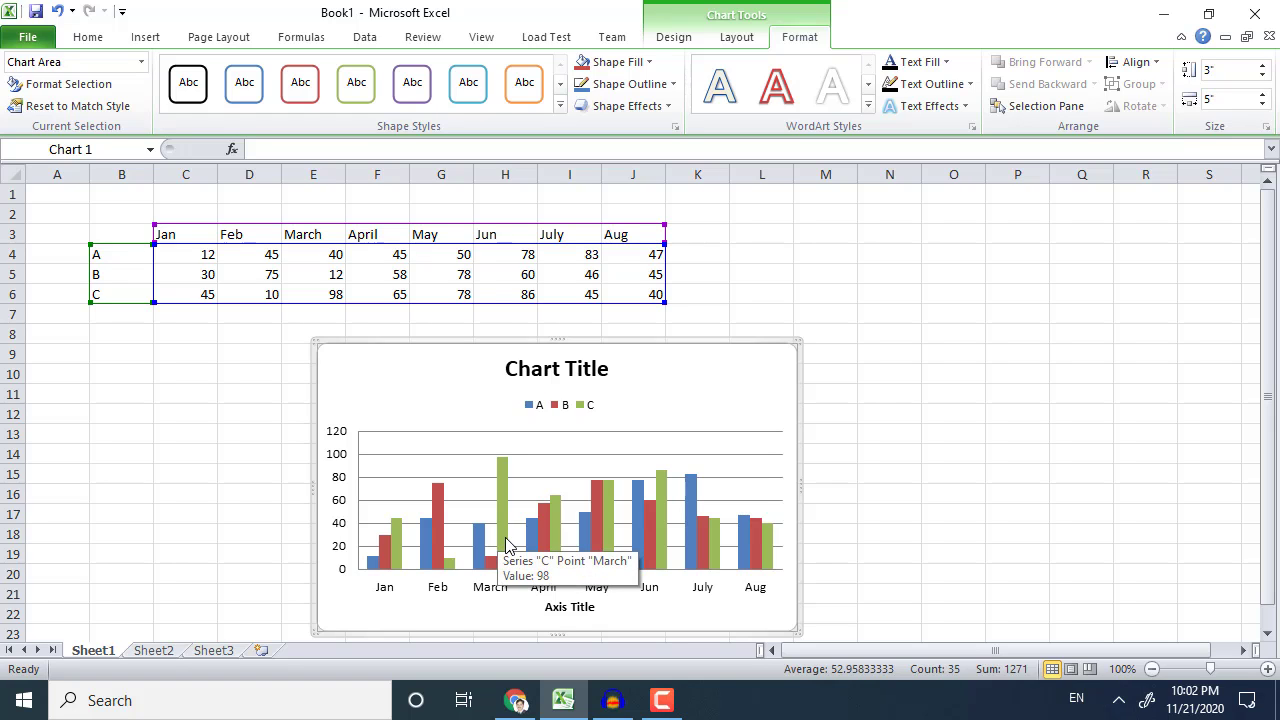
double_click(505, 545)
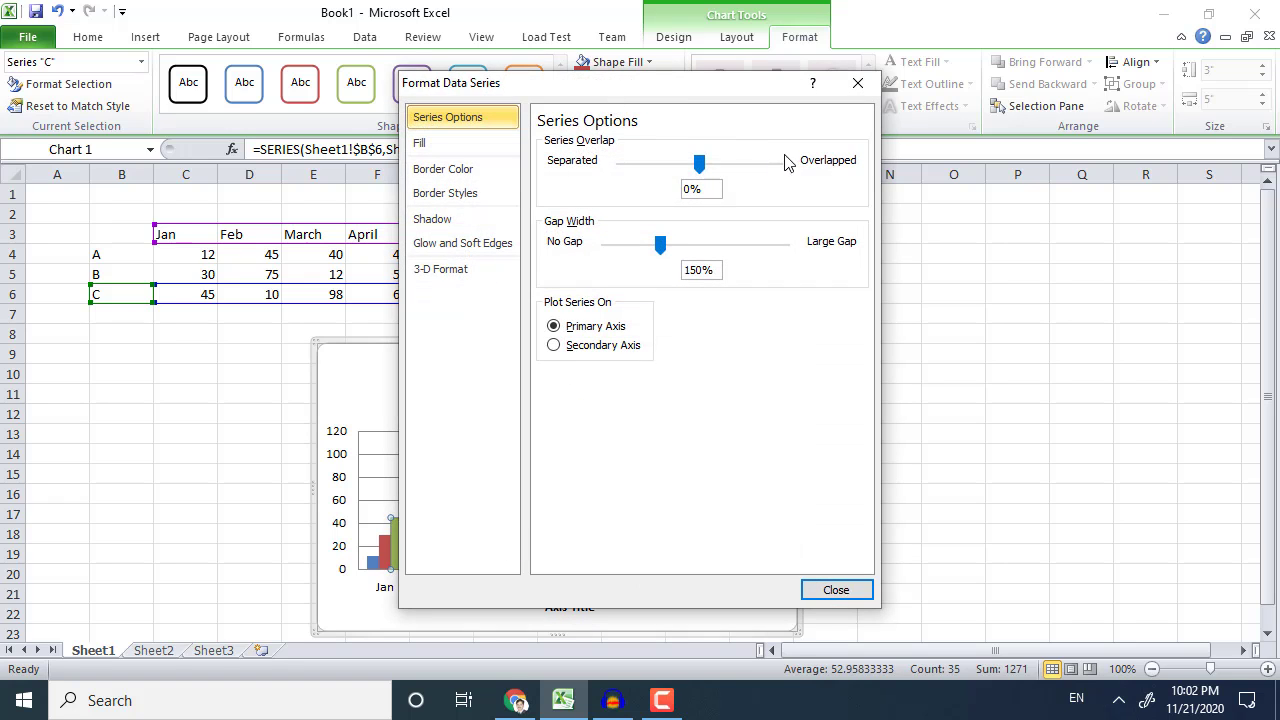
left_click_drag(590, 103, 884, 168)
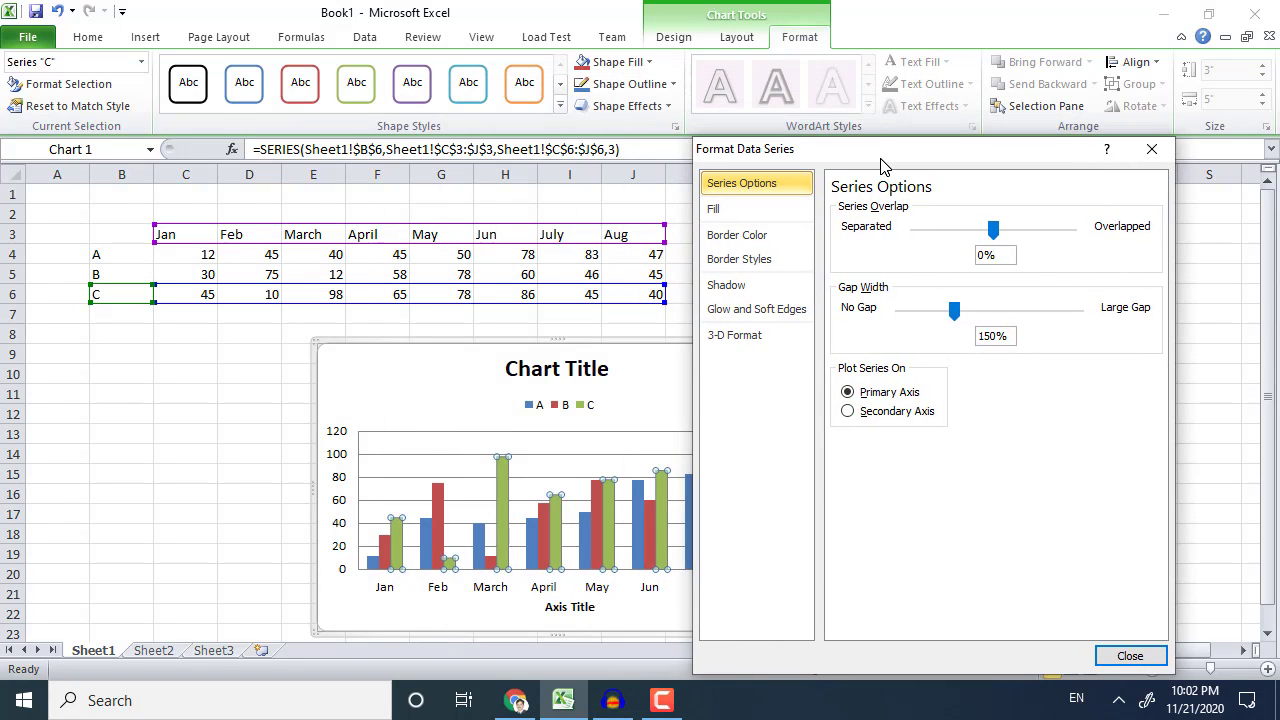
left_click(781, 216)
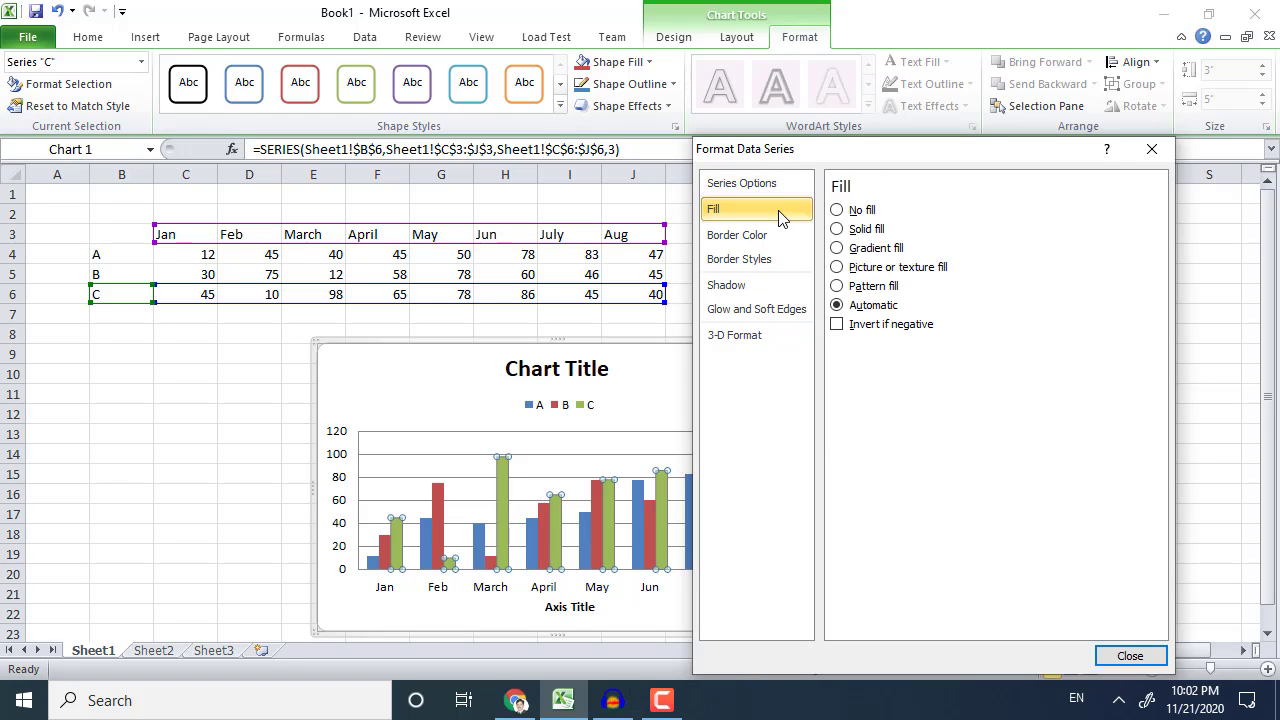
Try no fill on the series C columns, and give them a zigzag pattern fill.
left_click(853, 218)
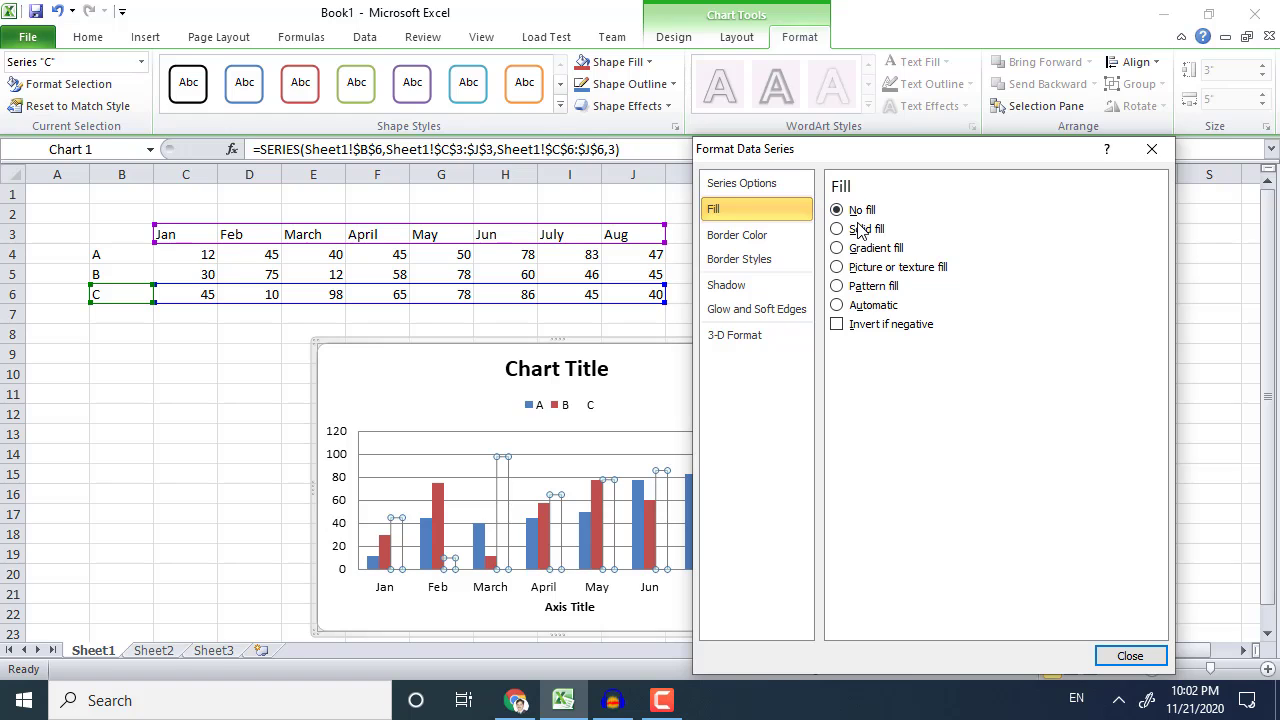
left_click(858, 291)
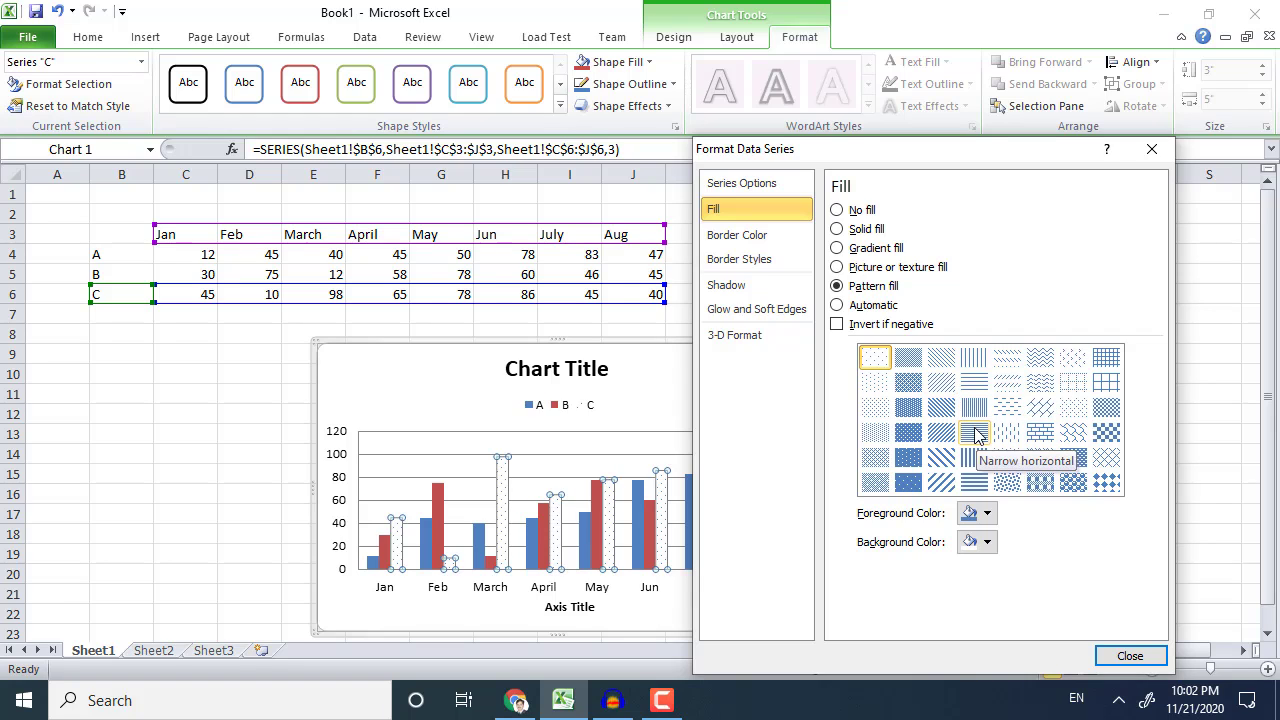
left_click(1048, 416)
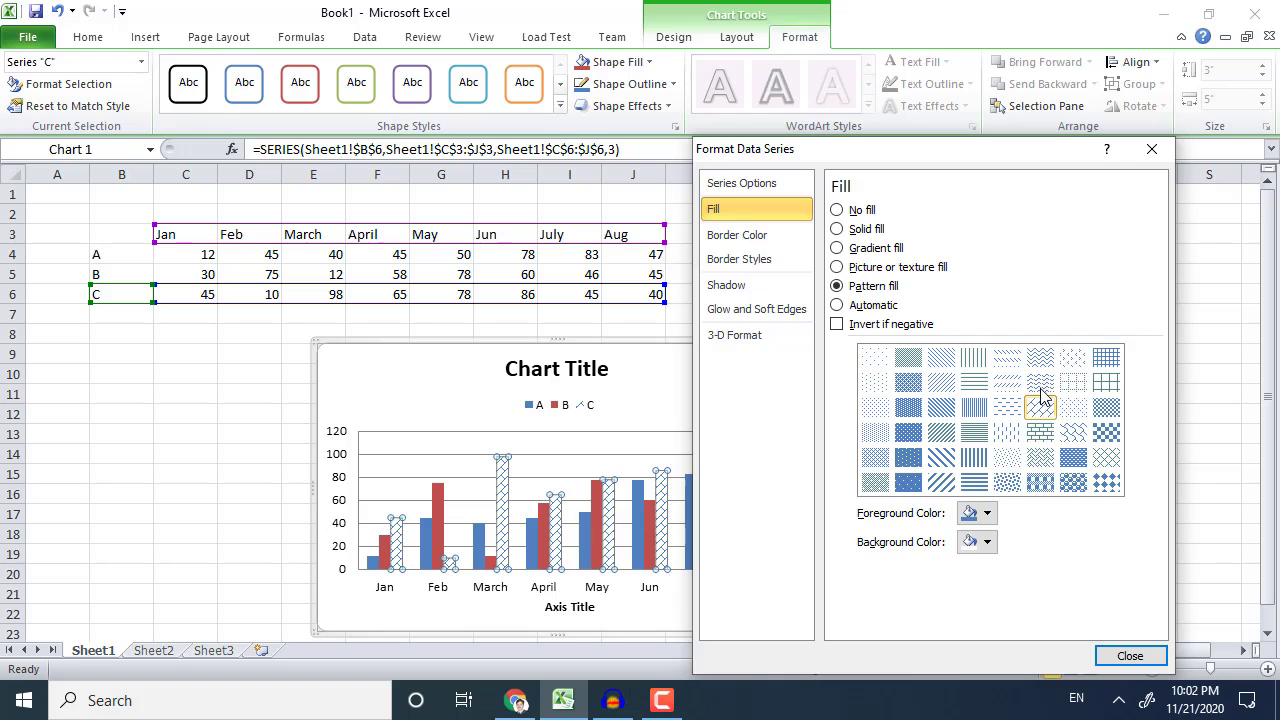
left_click(1040, 384)
left_click(1040, 366)
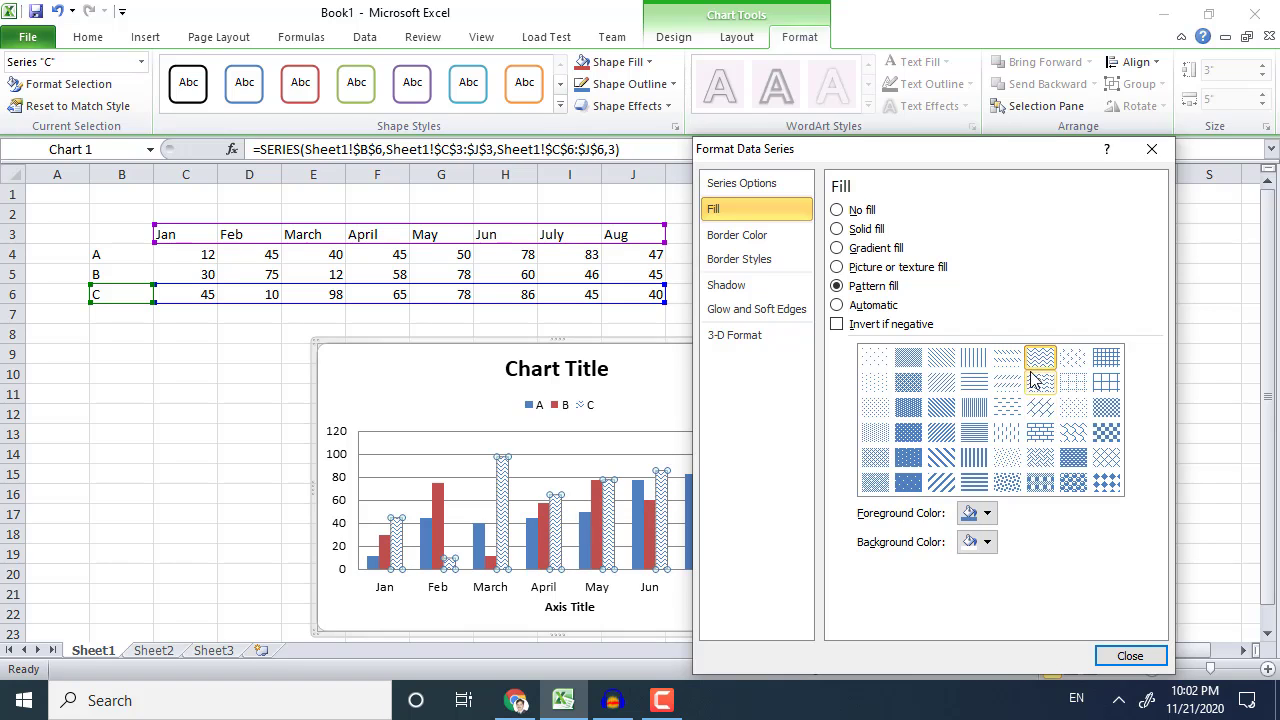
Set the foreground colour of series C's pattern to dark grey, and darken it to a near-black shade.
left_click(993, 515)
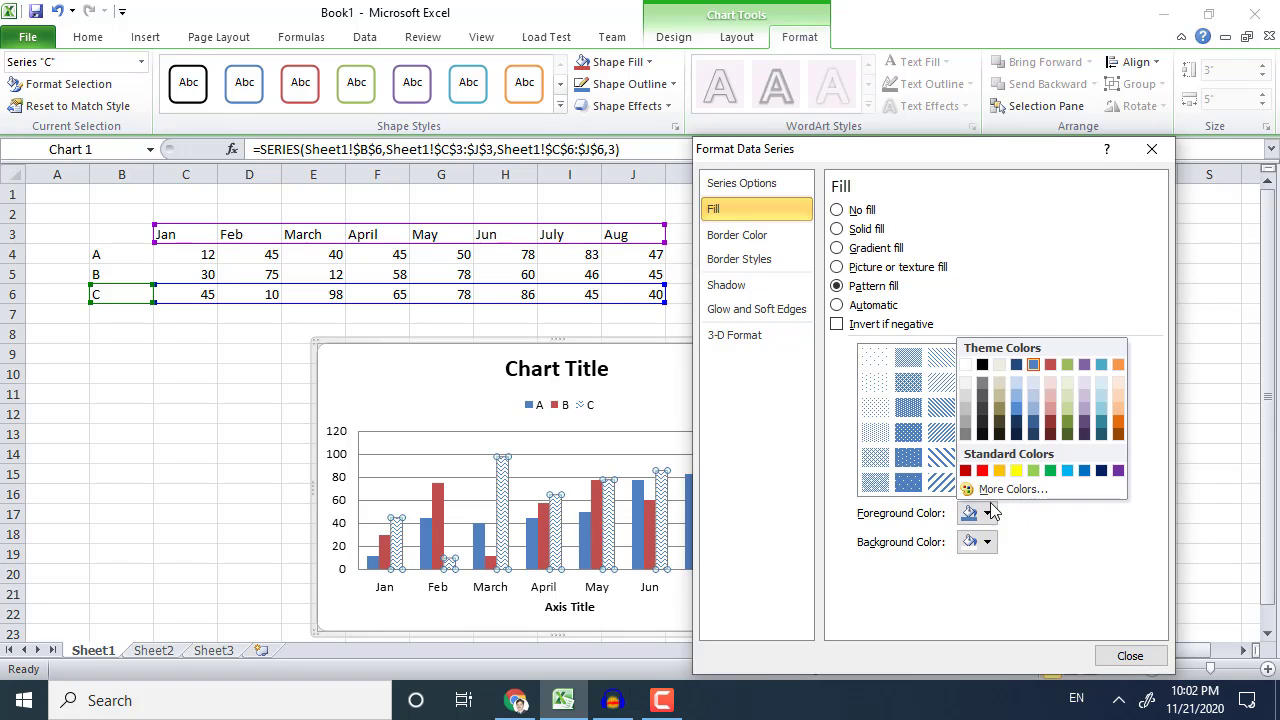
left_click(988, 404)
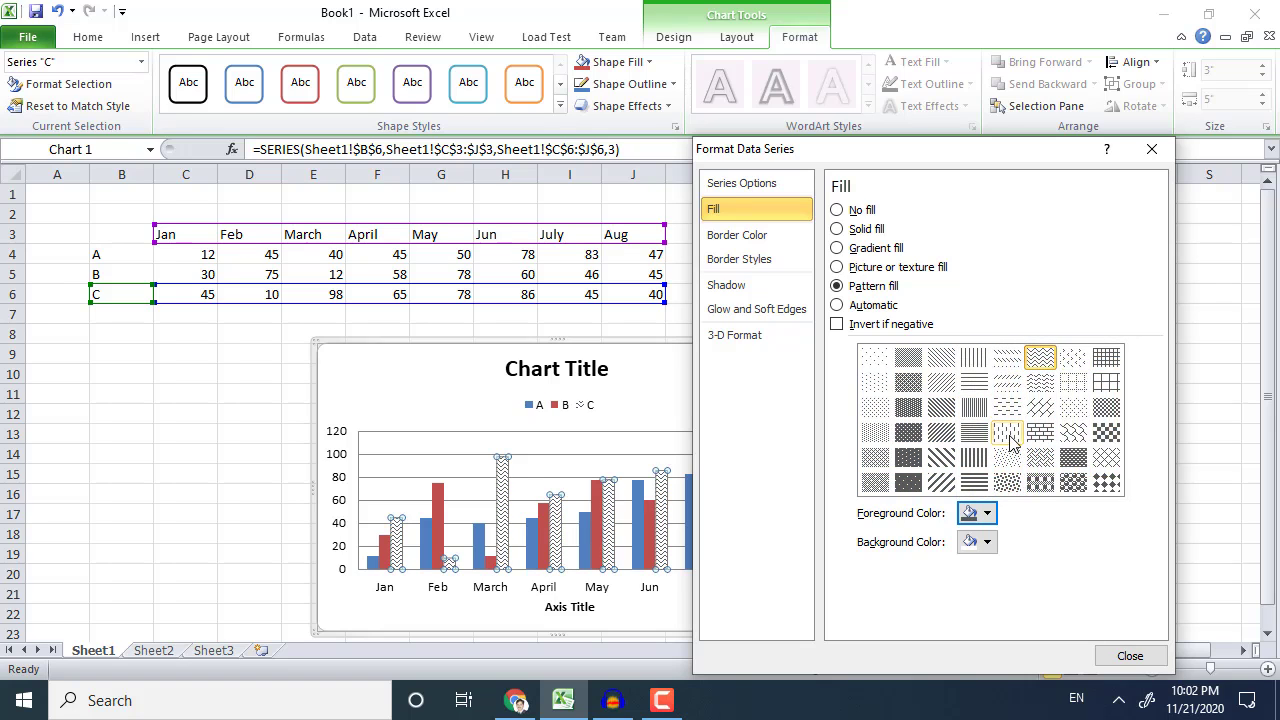
left_click(988, 515)
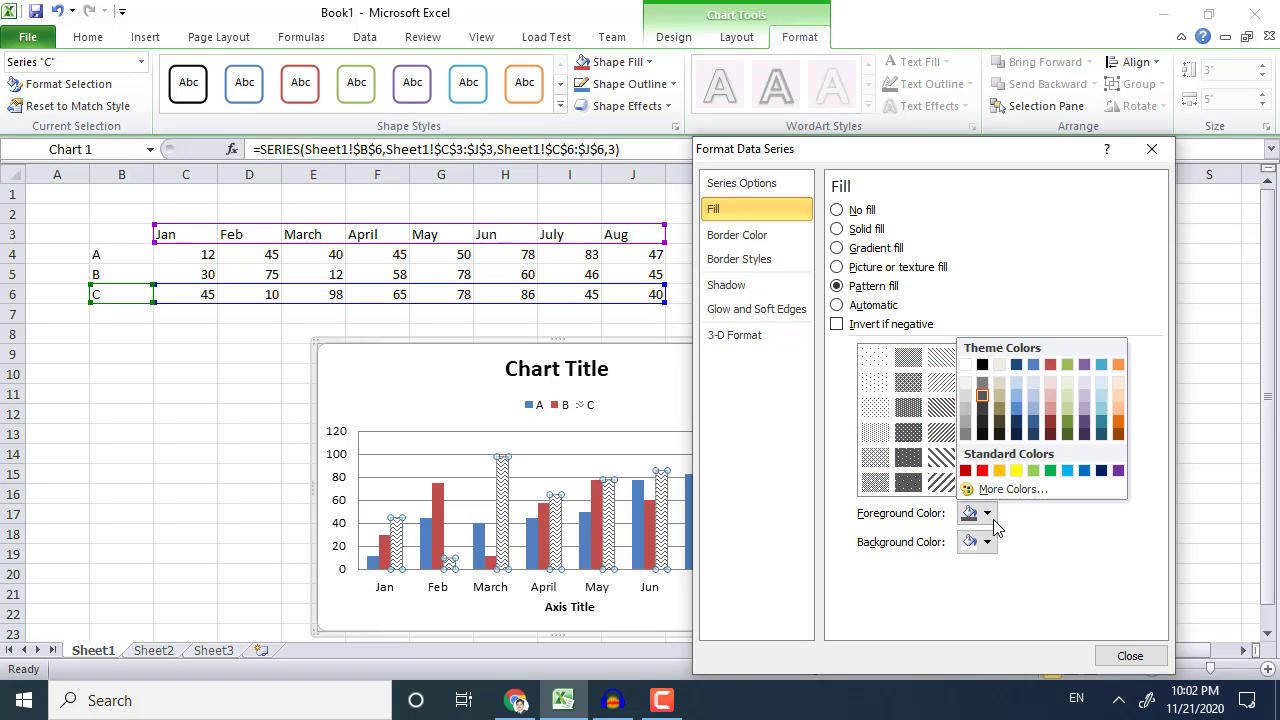
left_click(1000, 432)
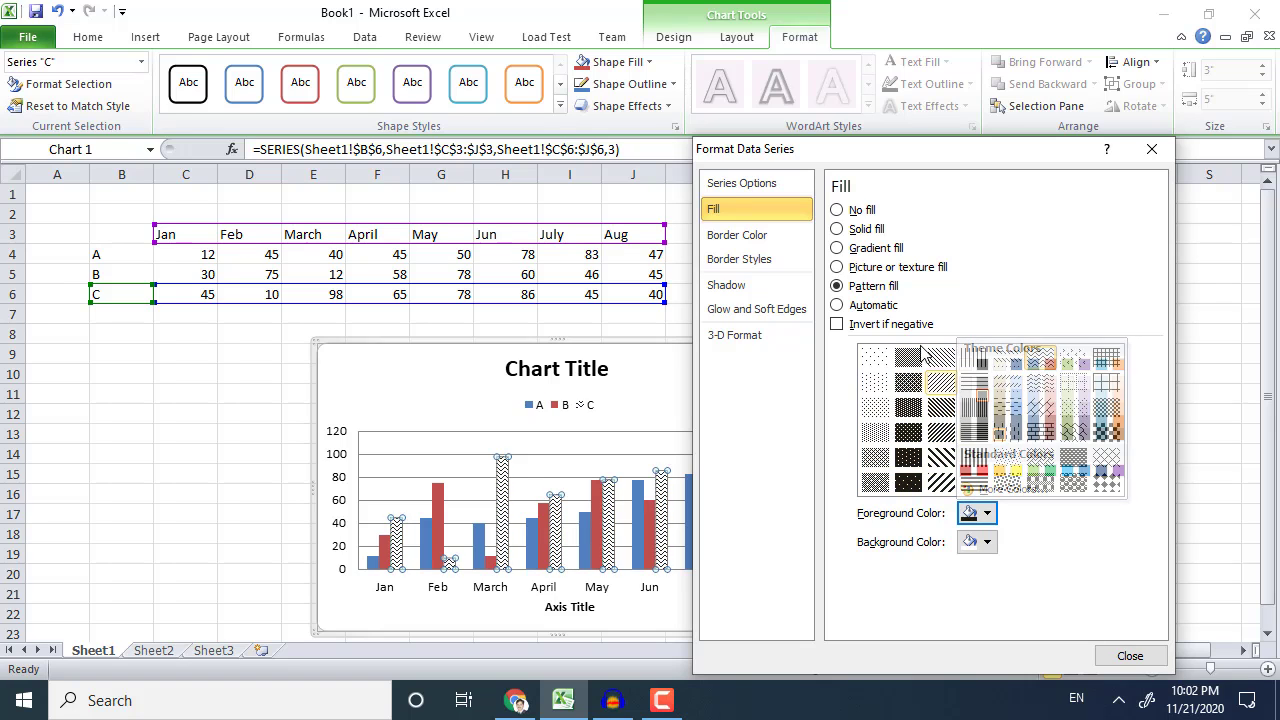
Fill the series C columns with a tan canvas-like texture.
left_click(860, 270)
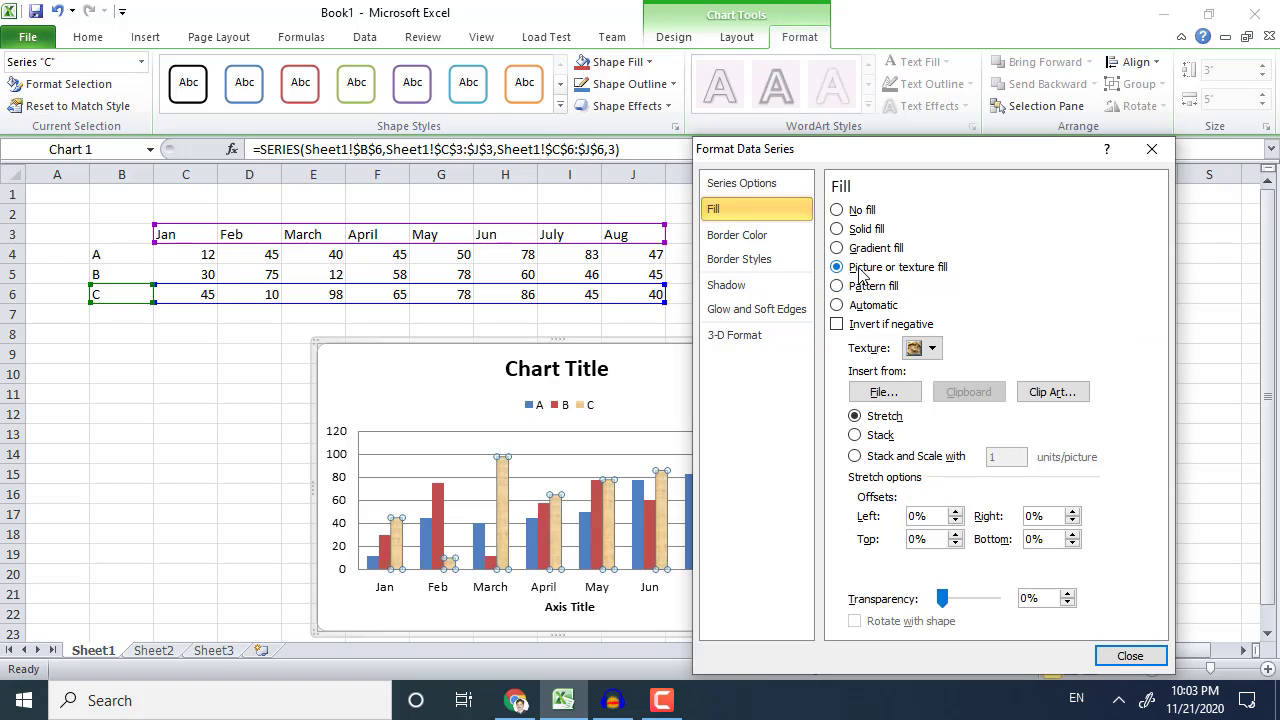
left_click(932, 348)
left_click(982, 78)
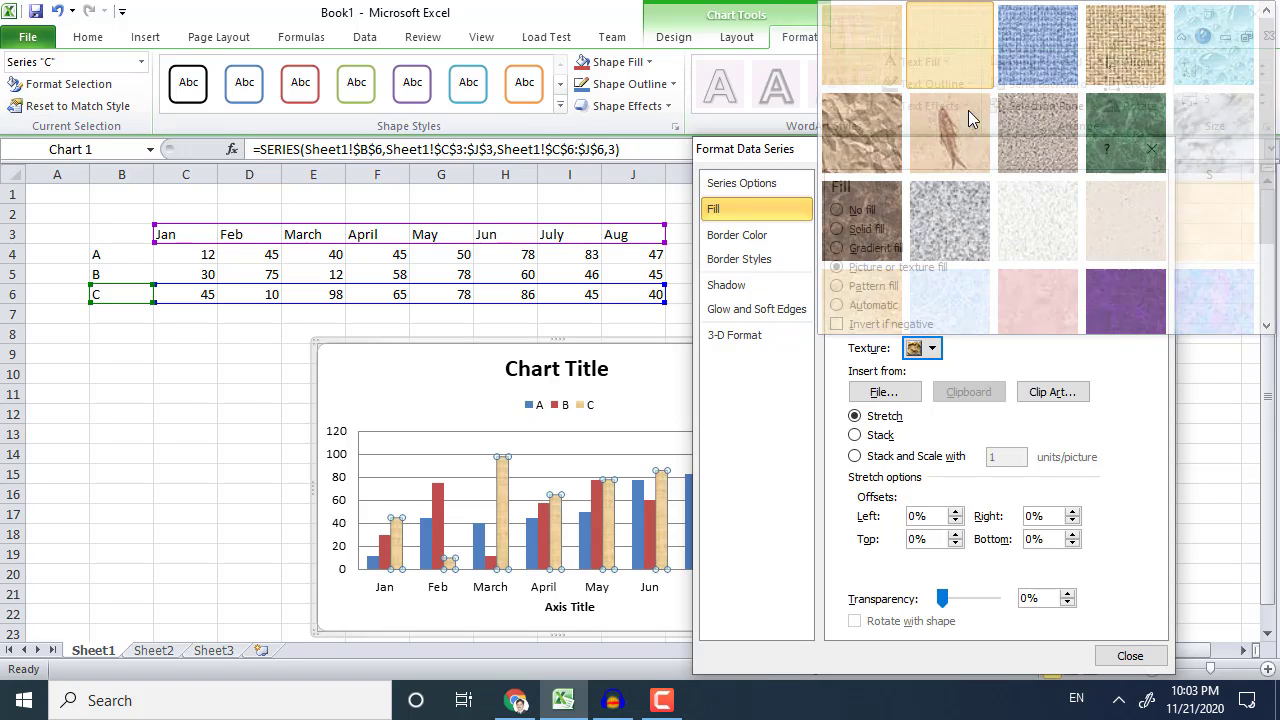
Apply a gradient fill and a solid border line to the series C columns.
left_click(874, 250)
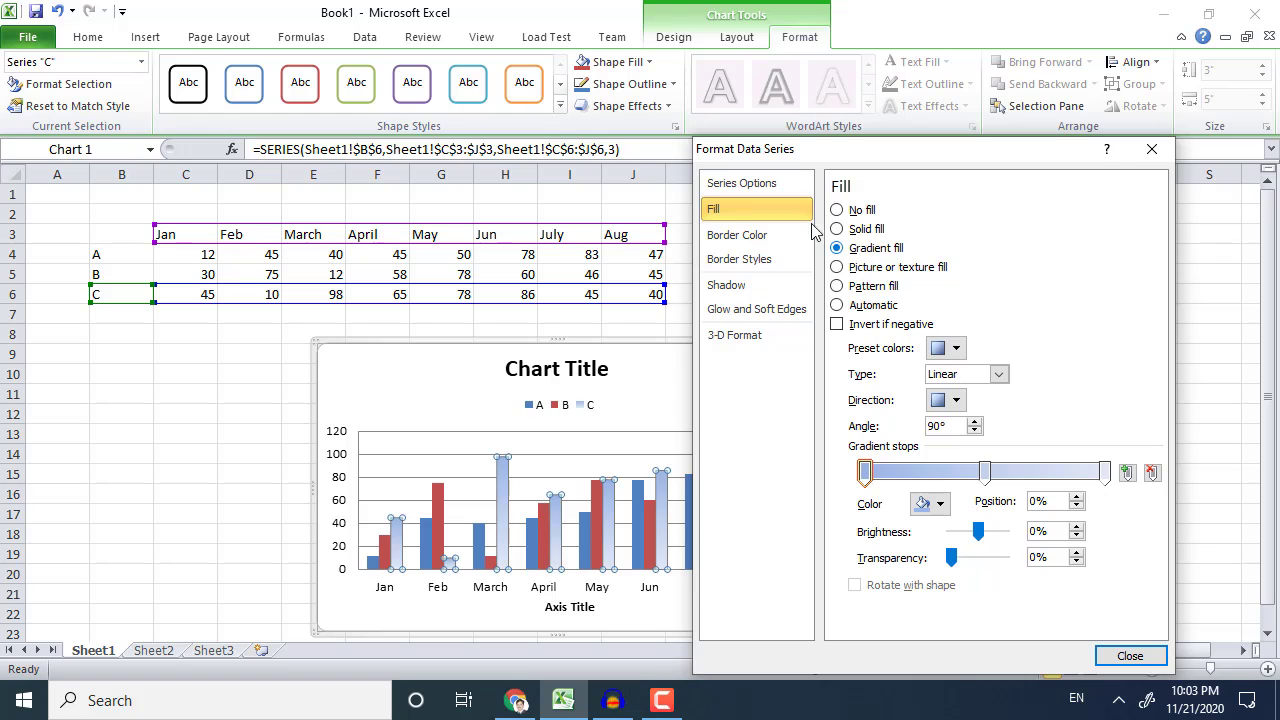
left_click(773, 233)
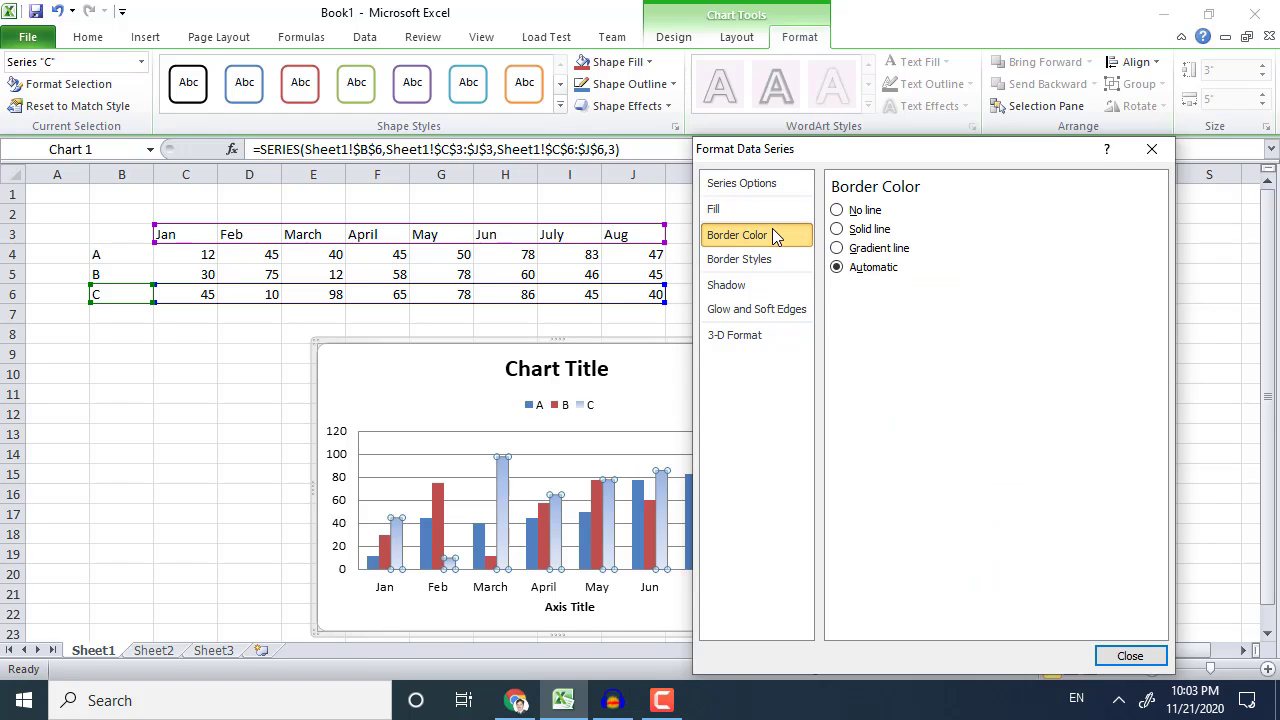
left_click(866, 229)
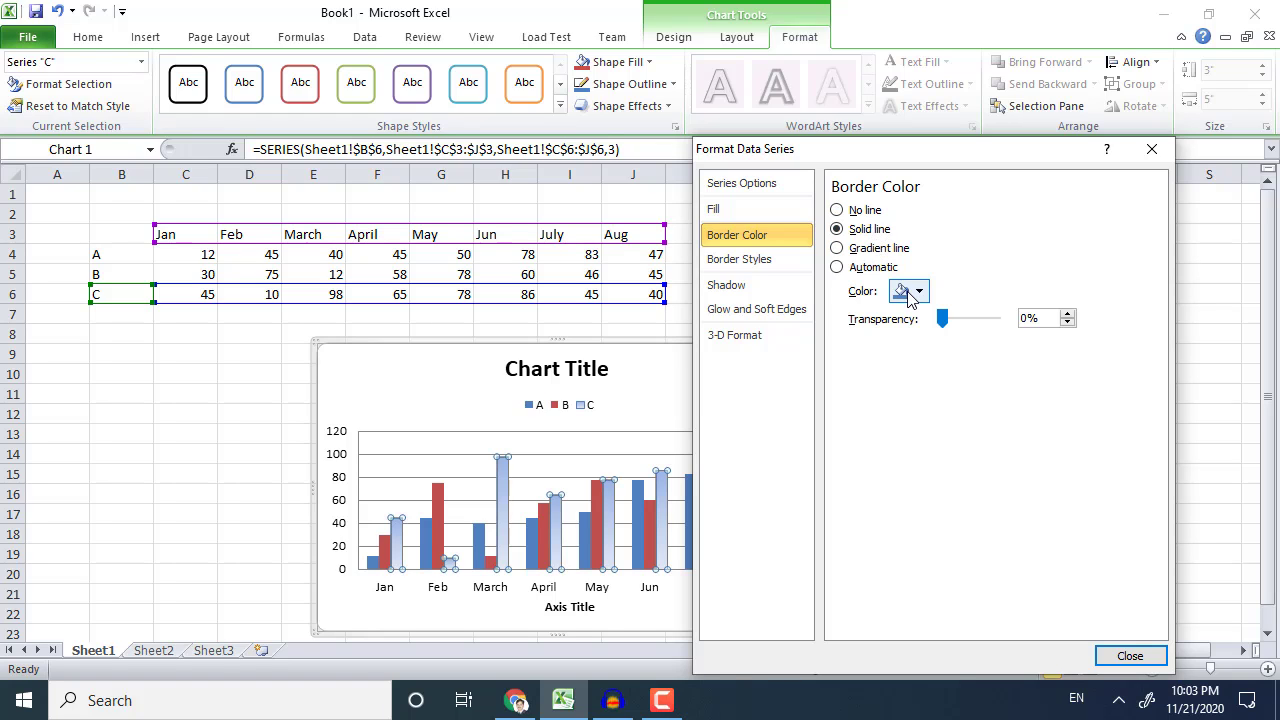
Set the compound type of series C's border to a triple line and close the series formatting.
left_click(768, 262)
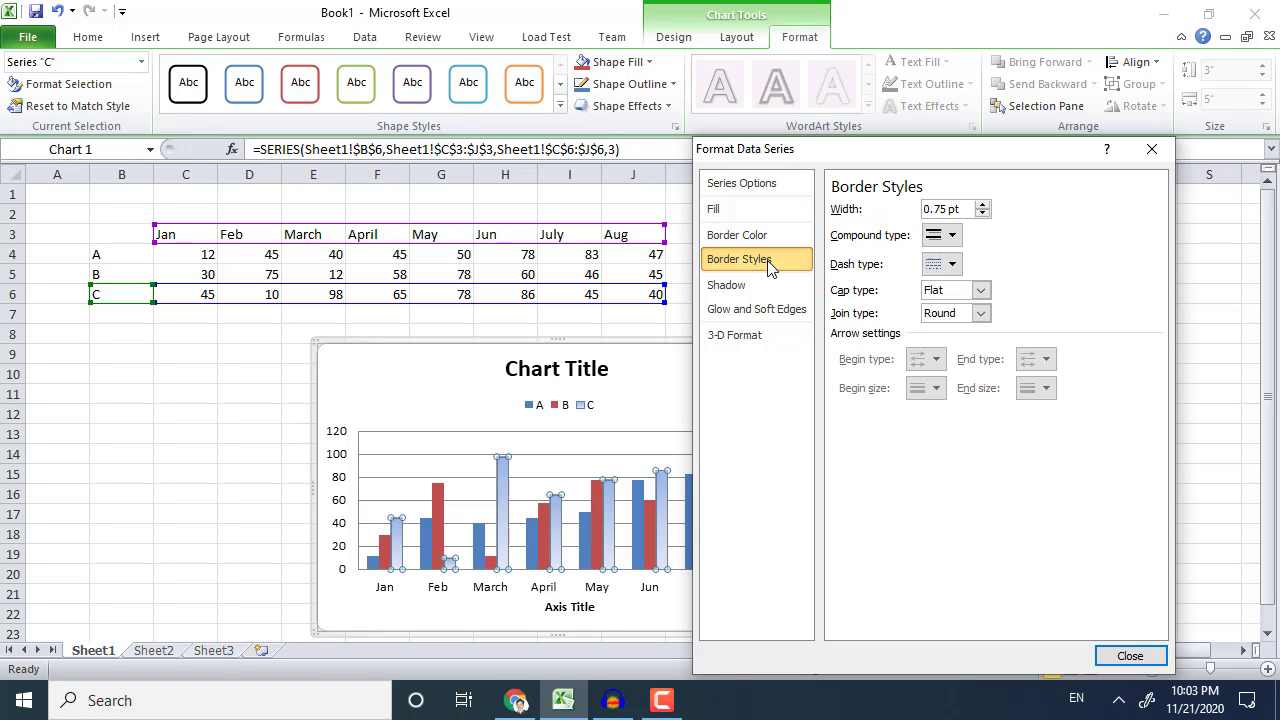
left_click(950, 236)
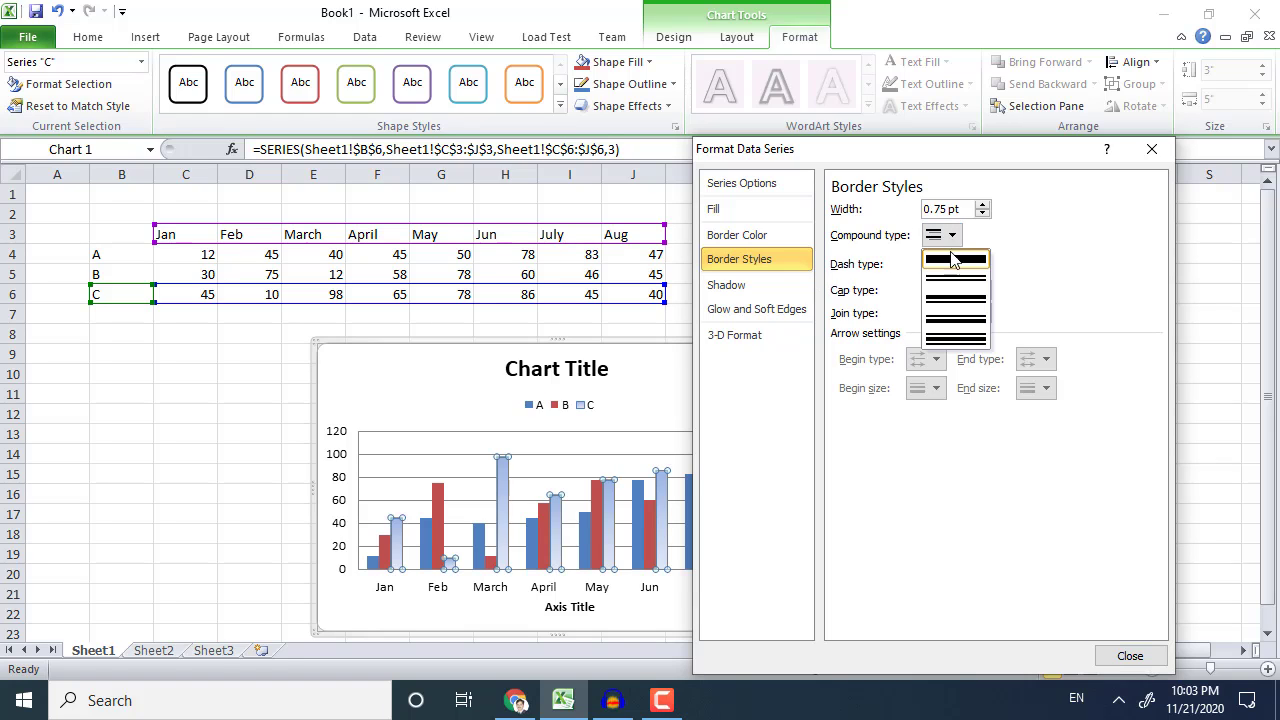
left_click(952, 339)
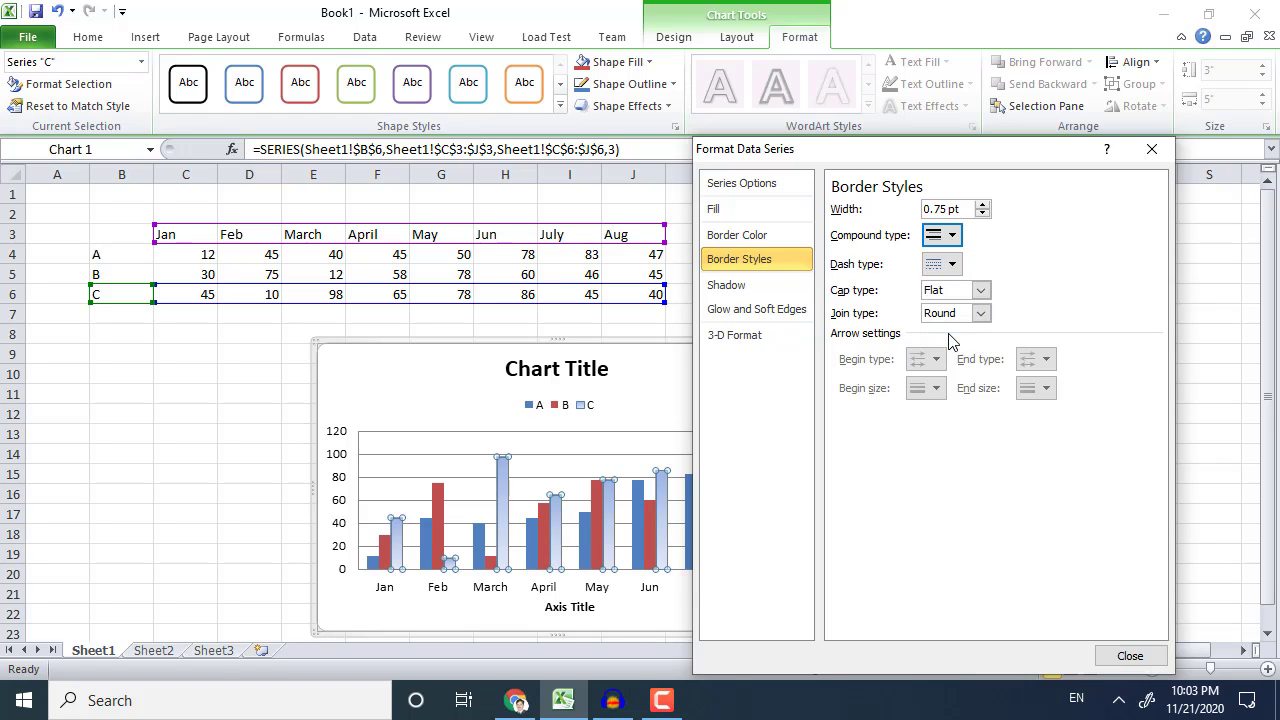
left_click(778, 292)
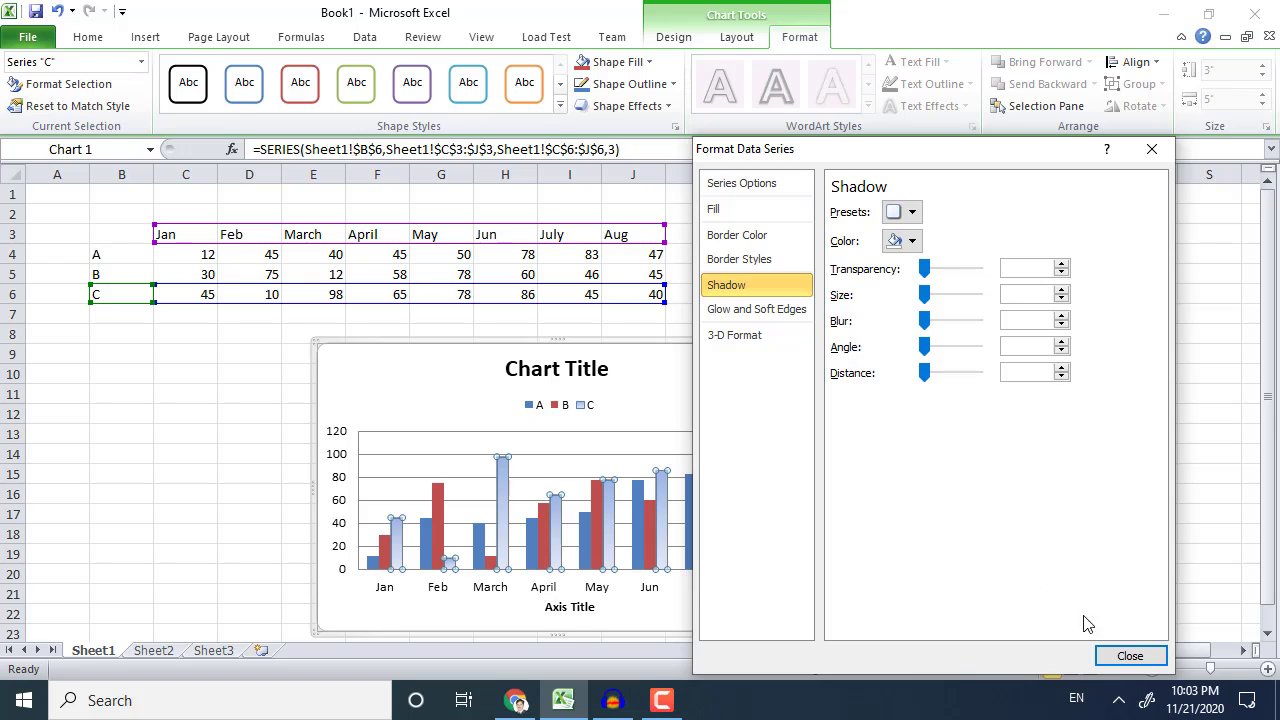
left_click(1118, 655)
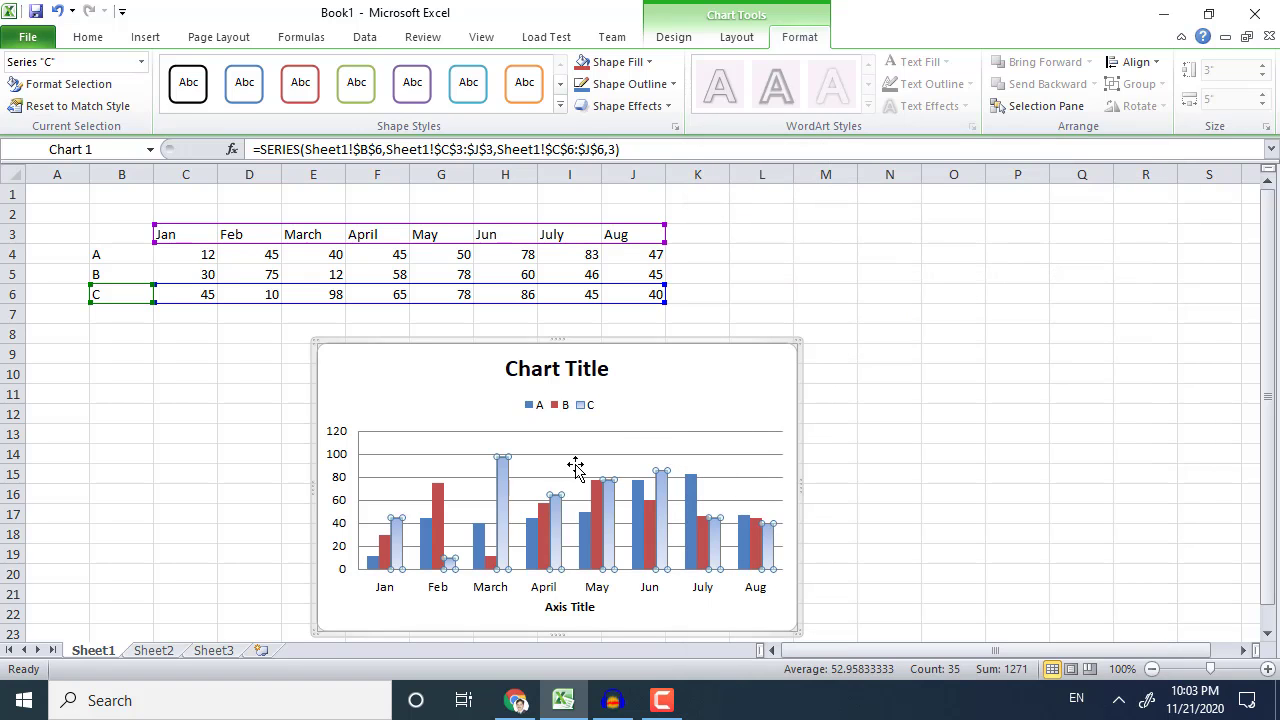
Try to show series C as a 2-D line within the column chart, and undo the change.
left_click(211, 44)
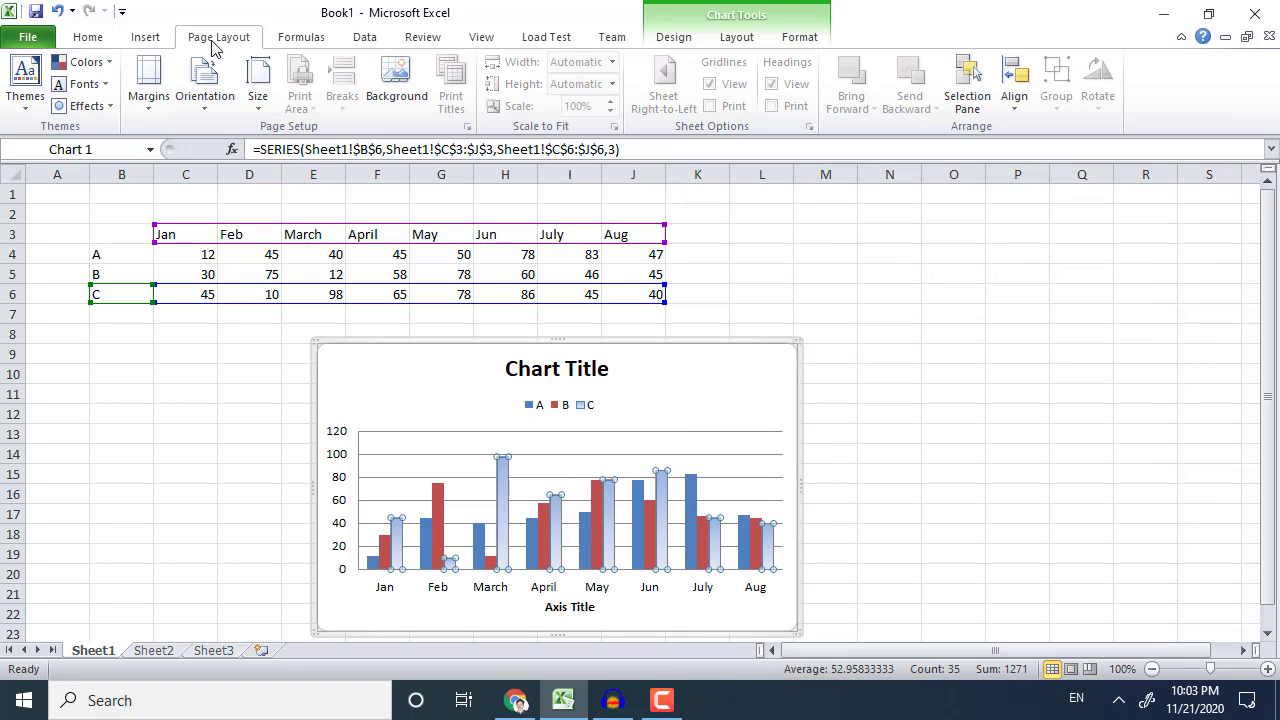
left_click(150, 38)
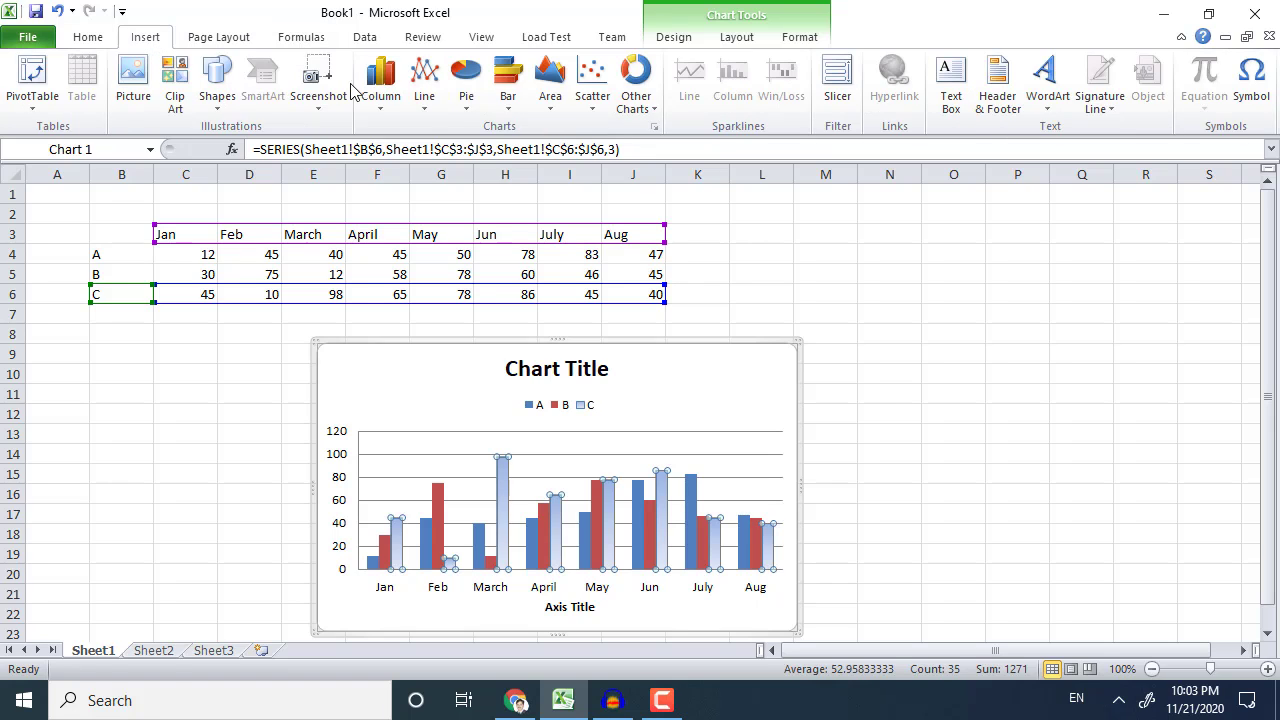
left_click(437, 110)
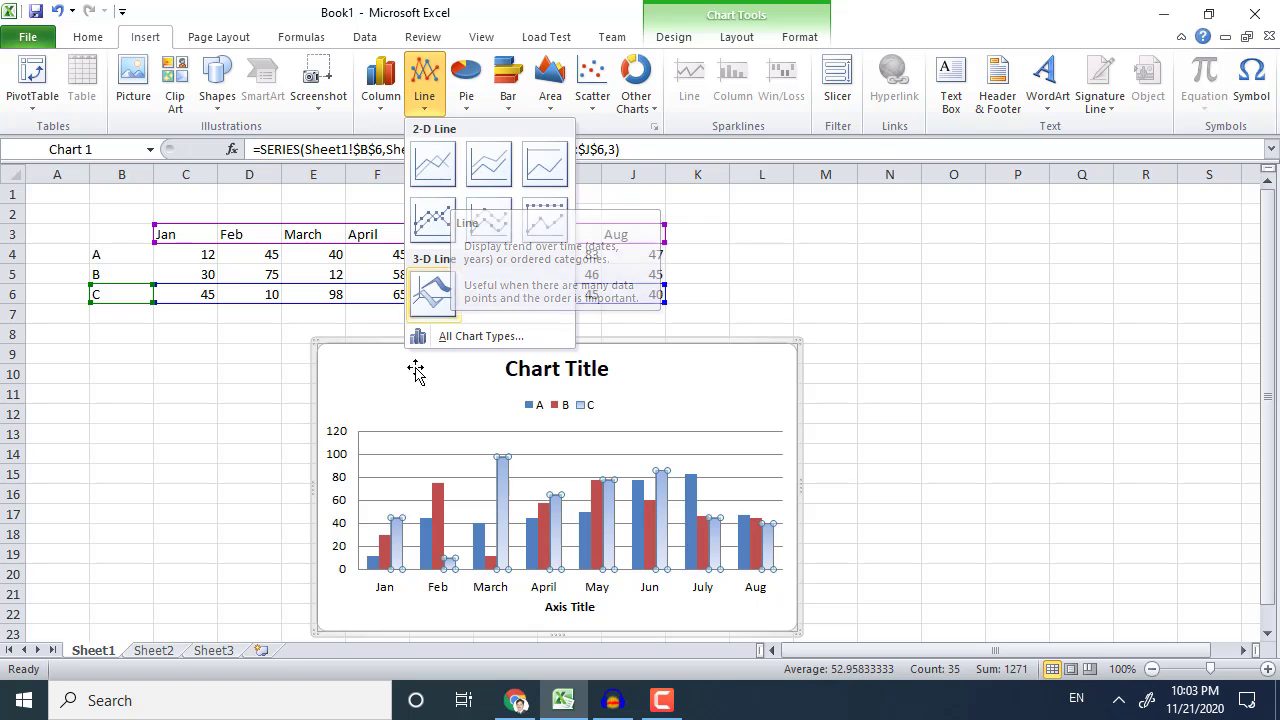
left_click(409, 343)
left_click(424, 90)
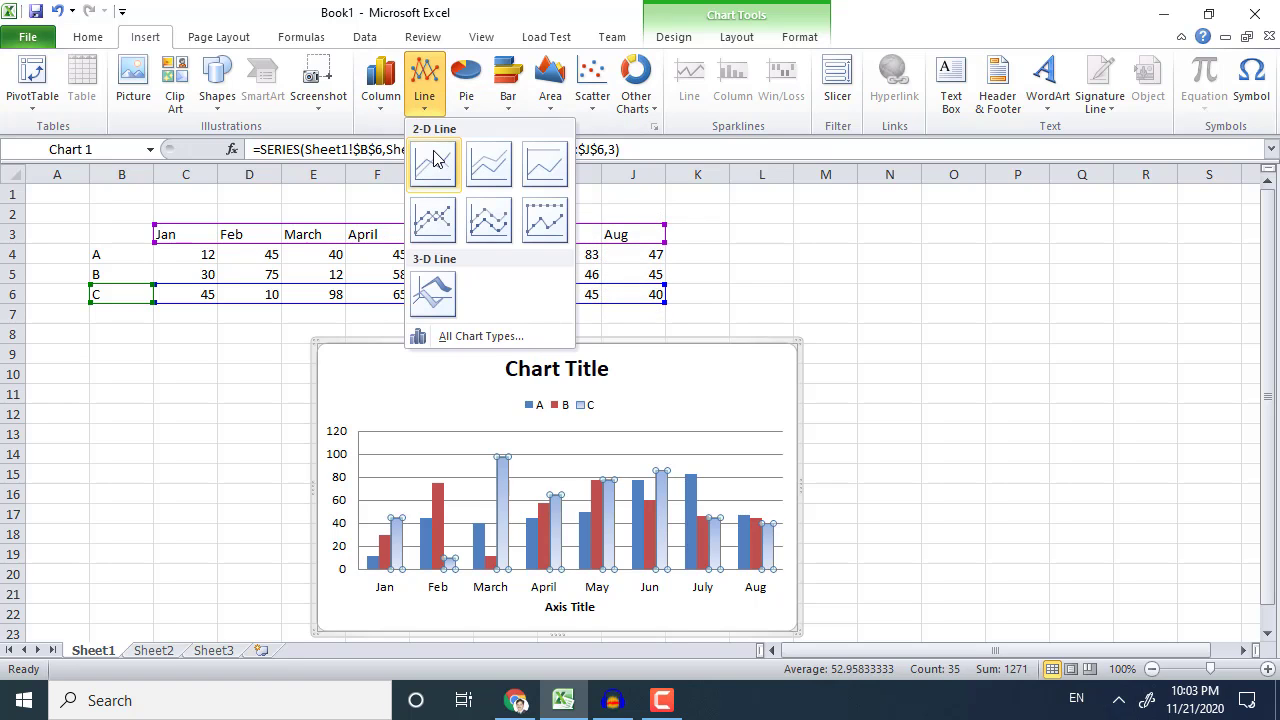
left_click(433, 160)
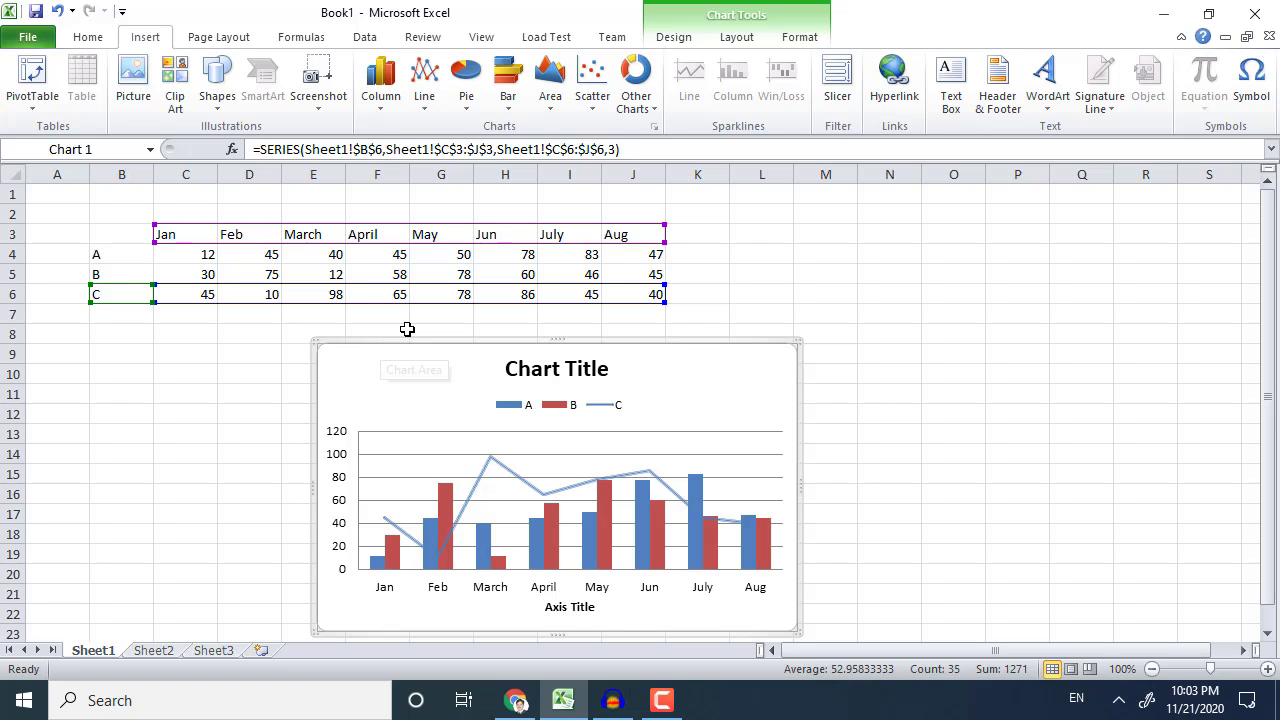
key("ctrl+z")
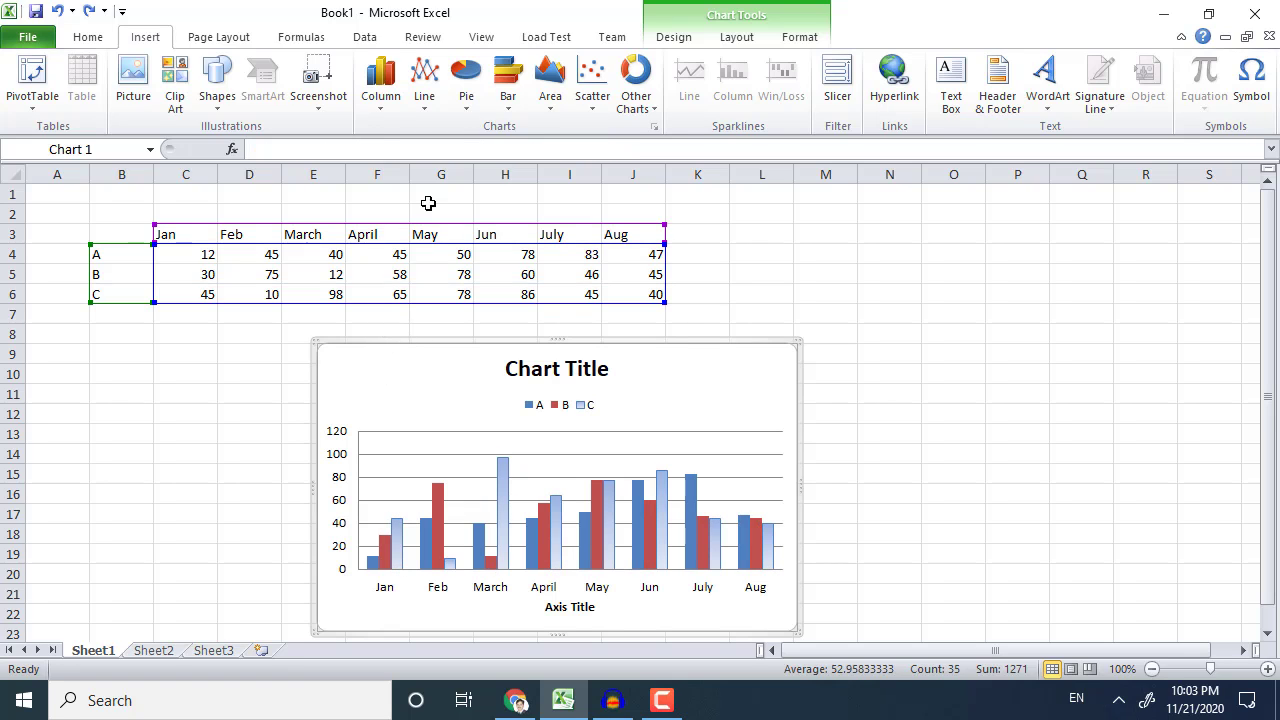
Change the whole chart to a 2-D line chart, and to an exploded 2-D pie chart.
left_click(424, 100)
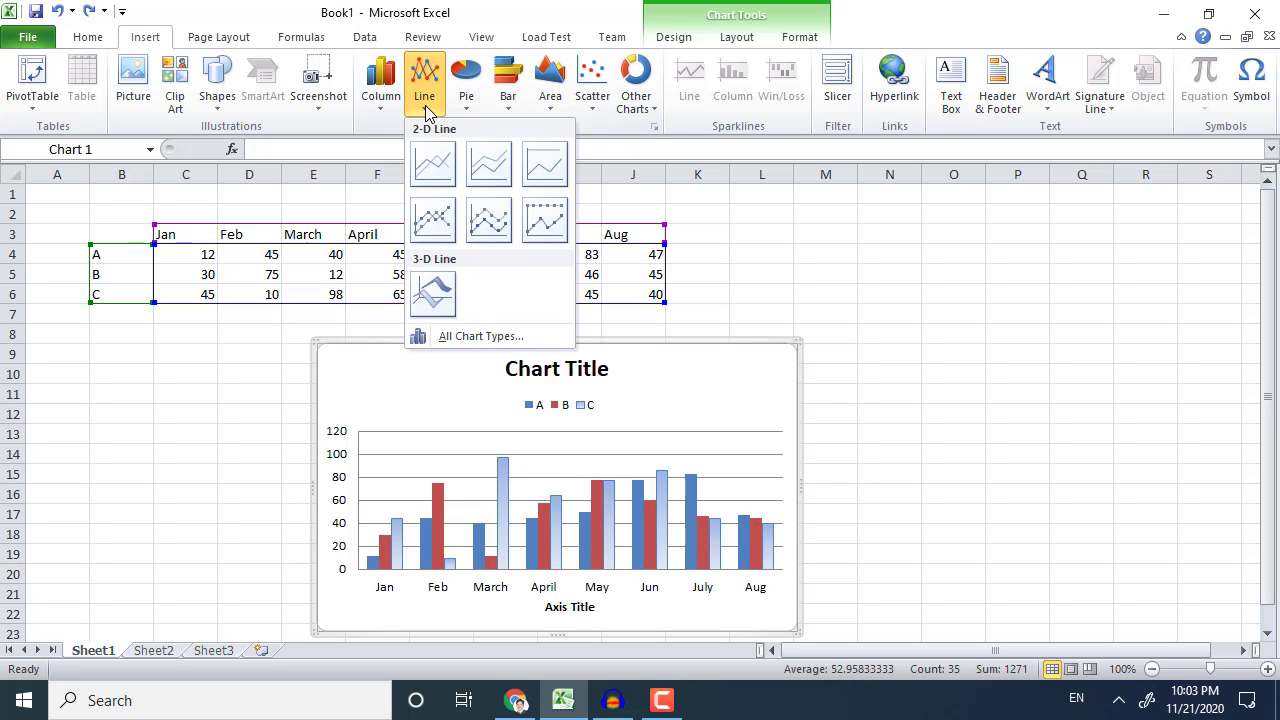
left_click(443, 171)
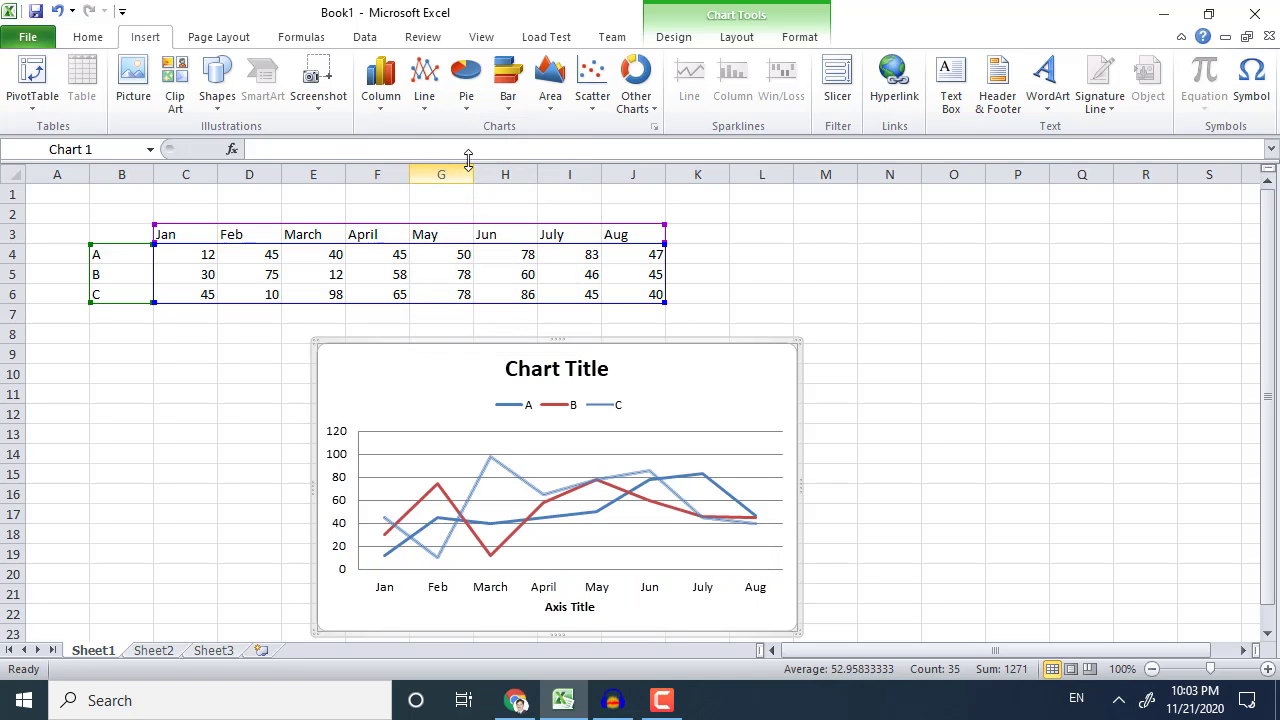
left_click(468, 90)
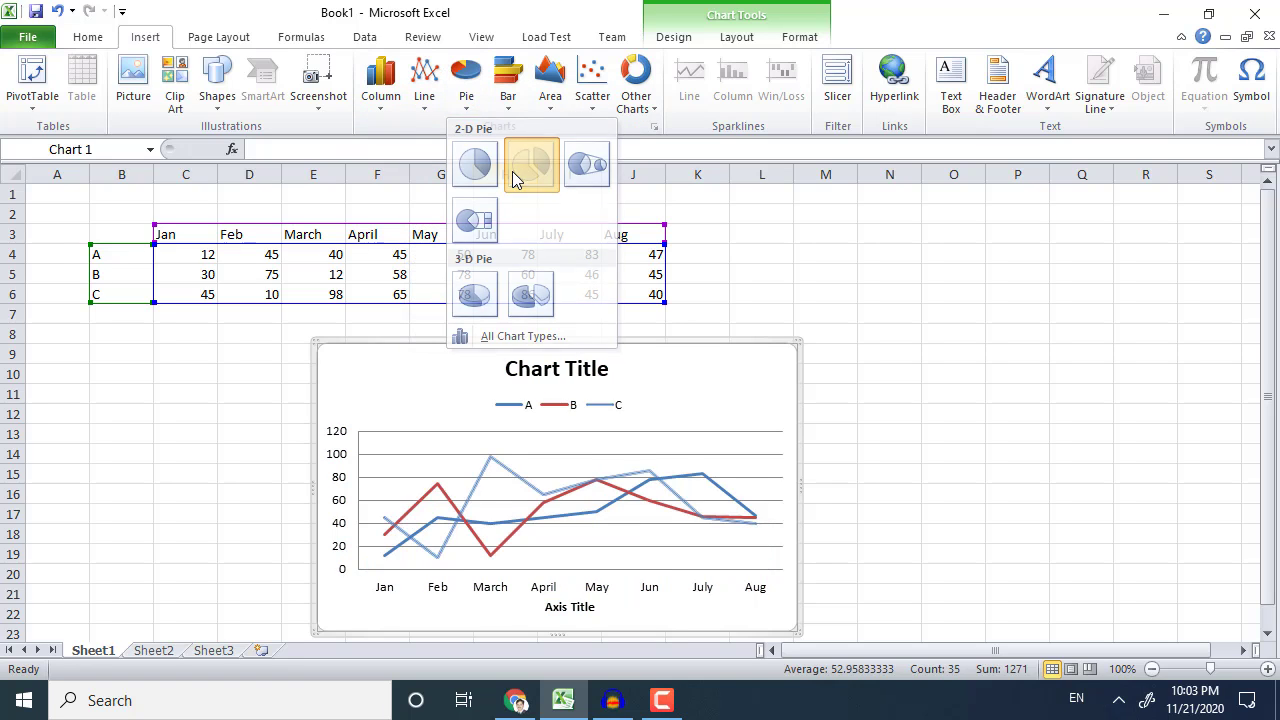
left_click(516, 176)
Change the chart to a 2-D stacked area chart.
left_click(508, 90)
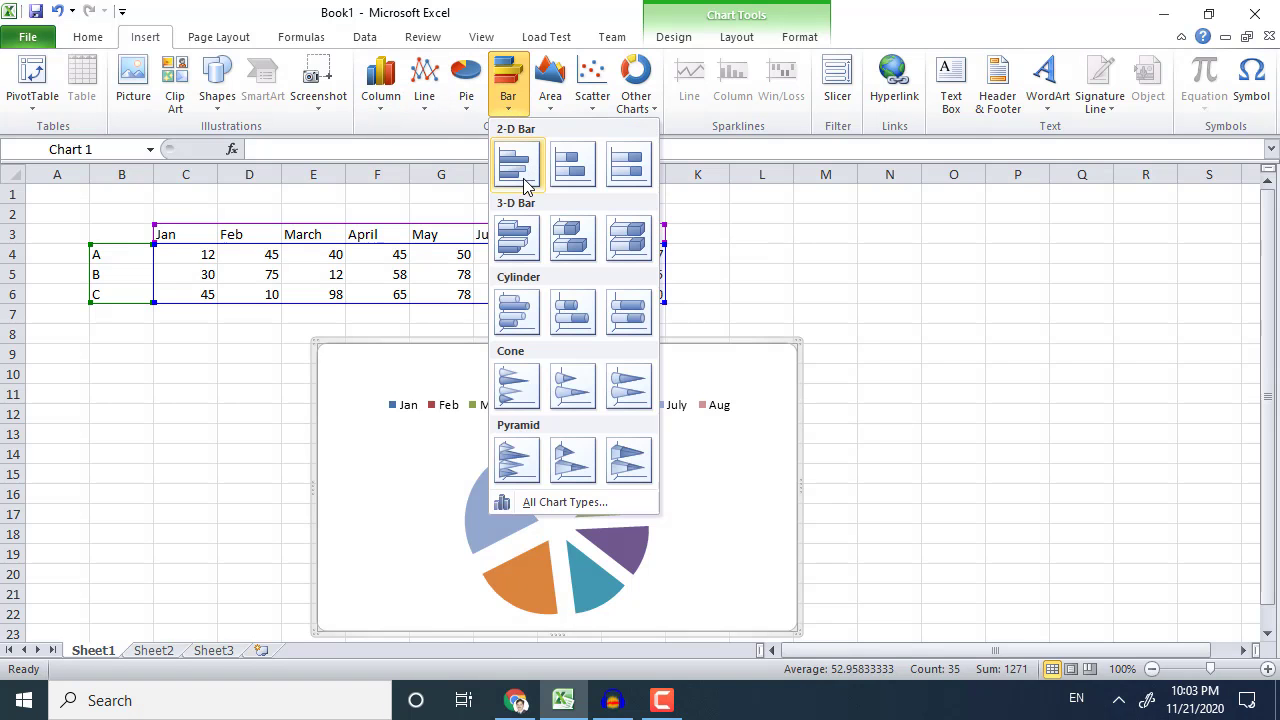
left_click(550, 95)
left_click(618, 182)
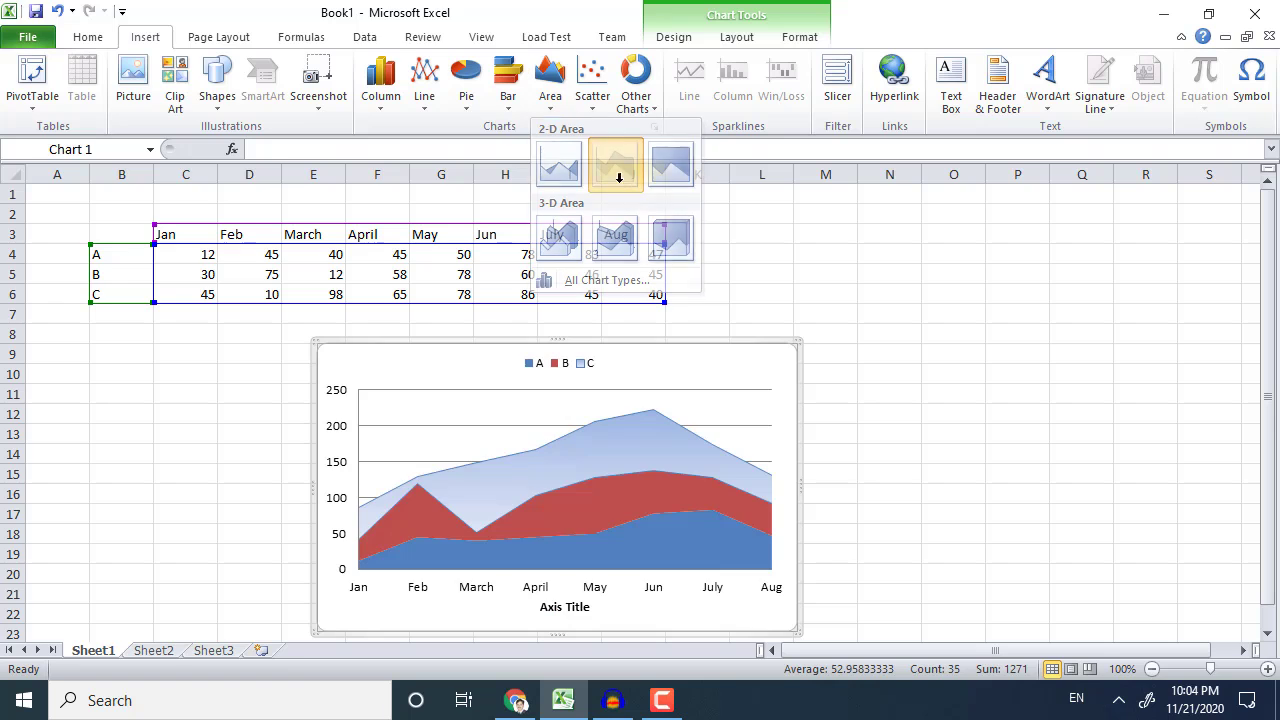
Change the chart to a scatter chart with only markers, and to a High-Low-Close stock chart.
left_click(588, 98)
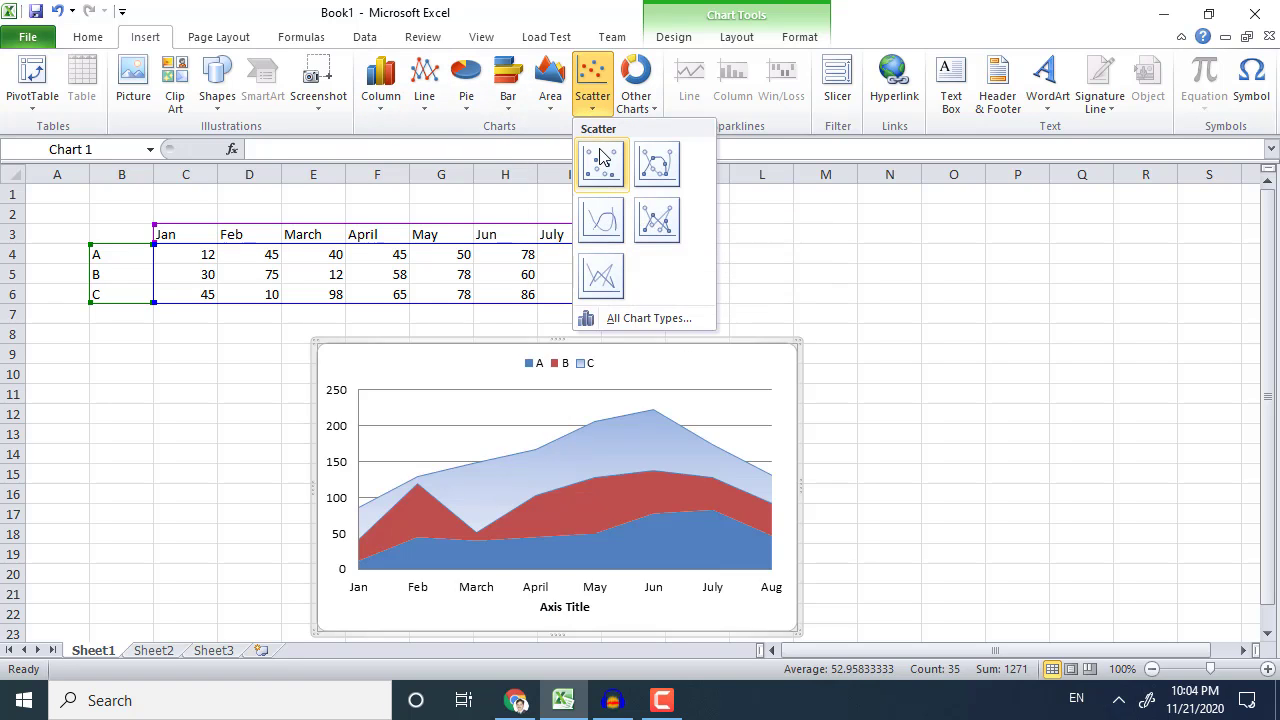
left_click(601, 165)
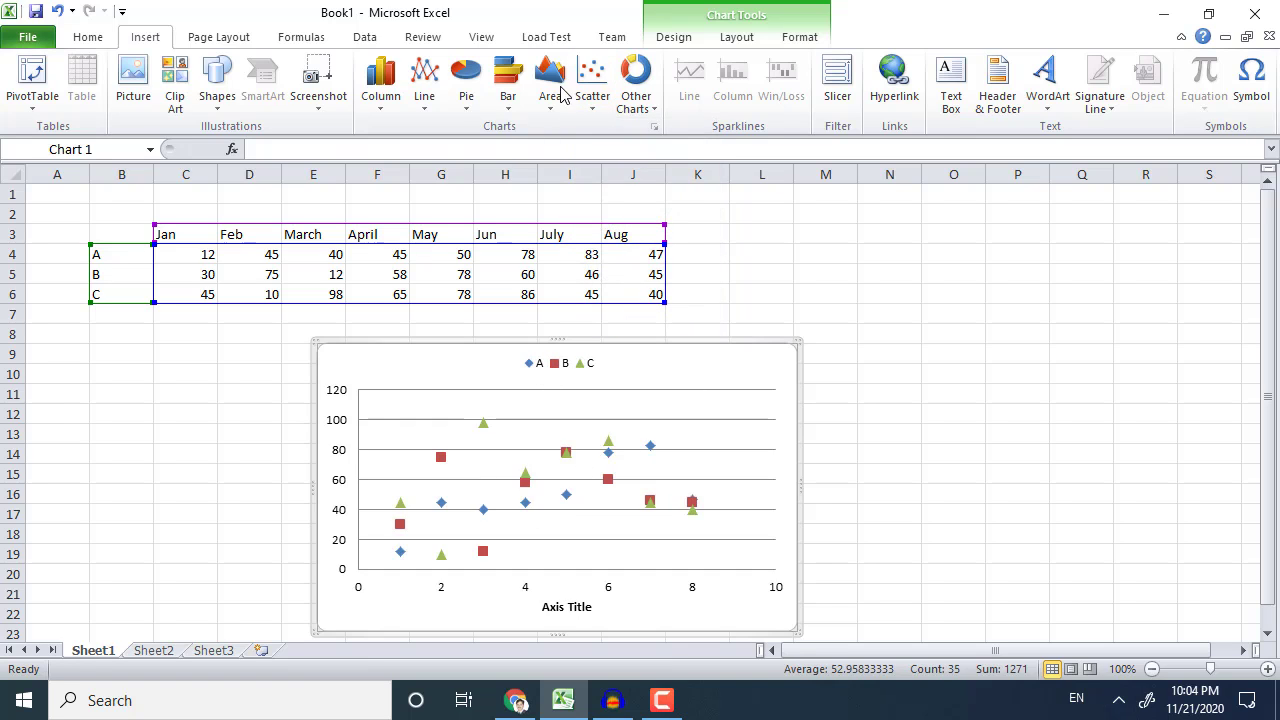
left_click(634, 100)
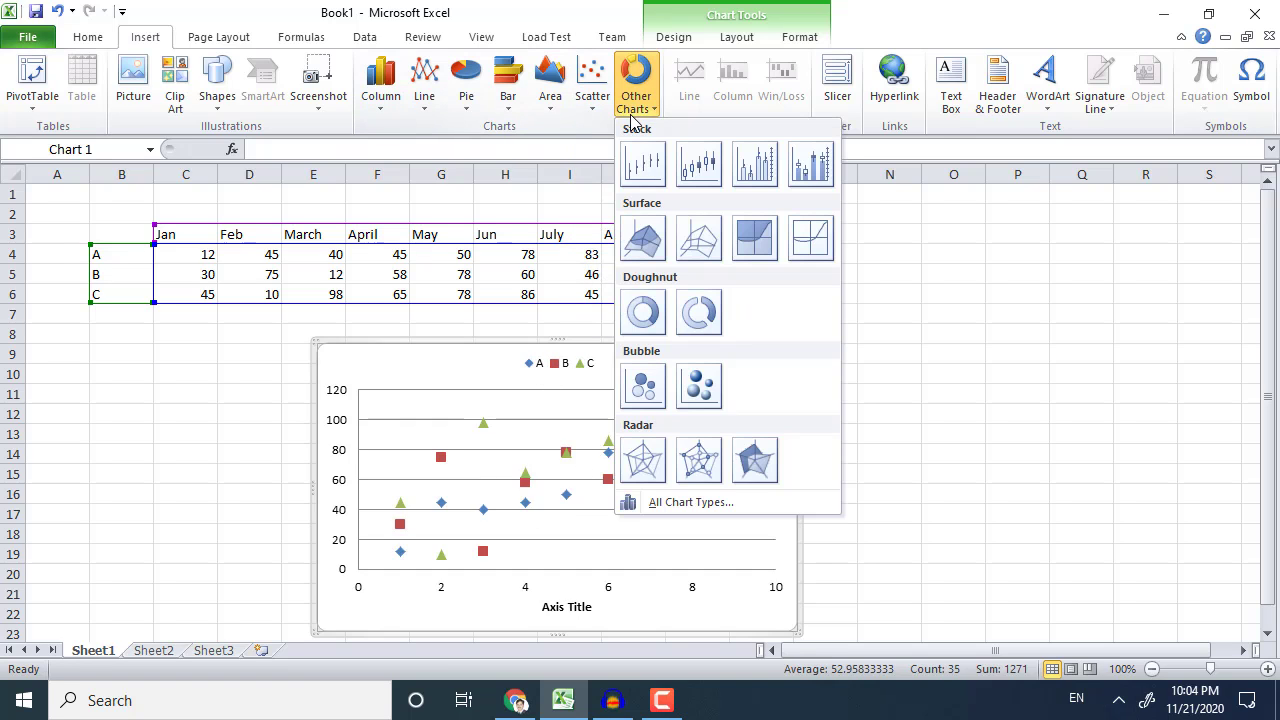
left_click(647, 167)
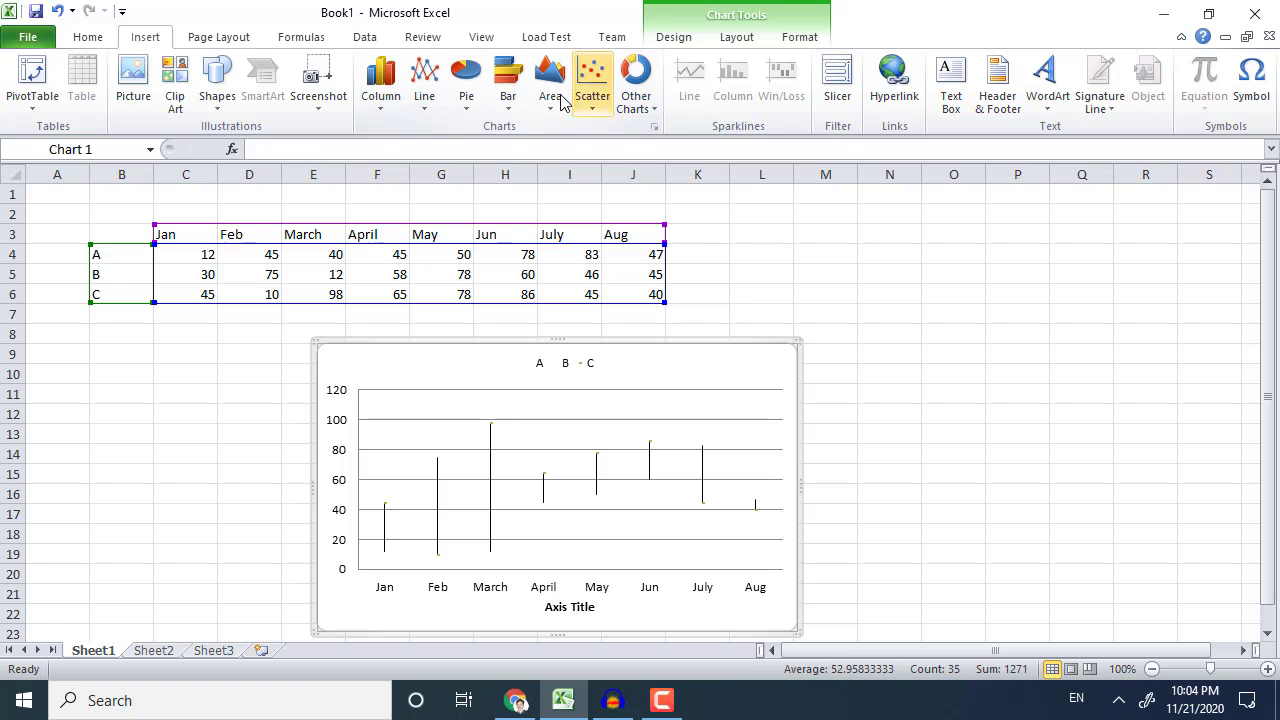
Change the chart to a wireframe 3-D surface chart, and to a bubble chart with a 3-D effect.
left_click(636, 92)
left_click(705, 245)
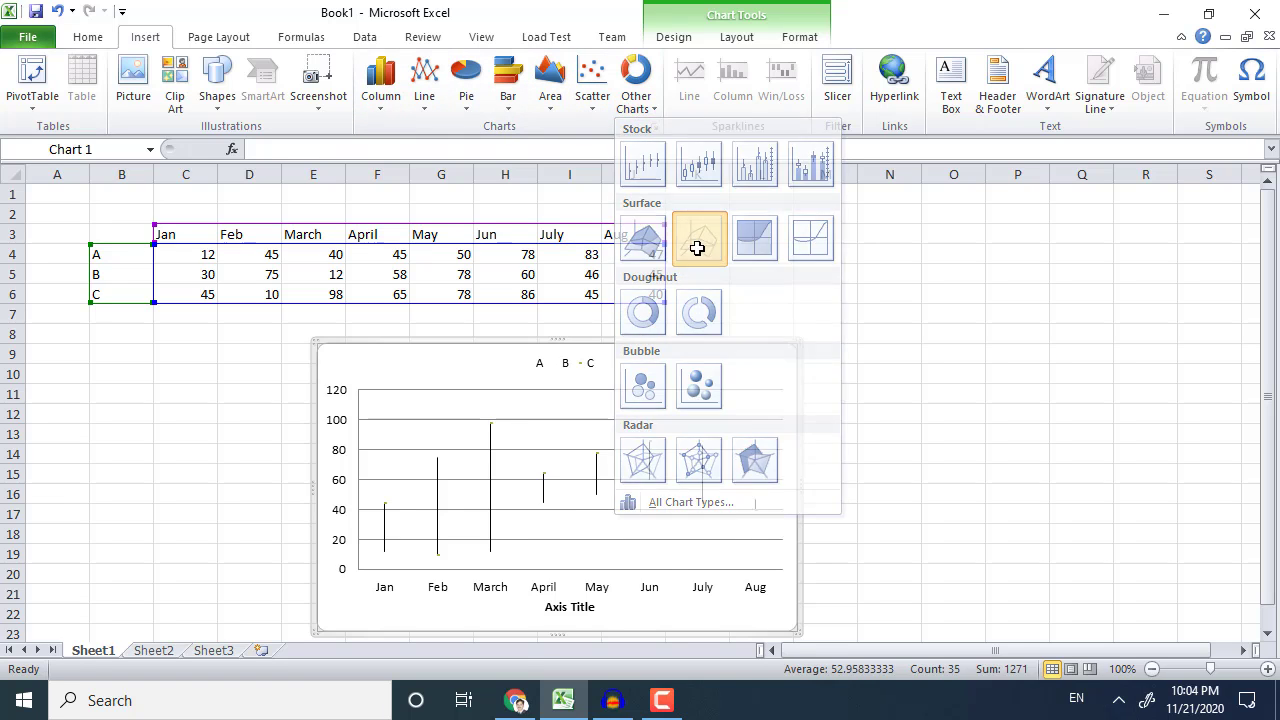
left_click(640, 110)
left_click(690, 398)
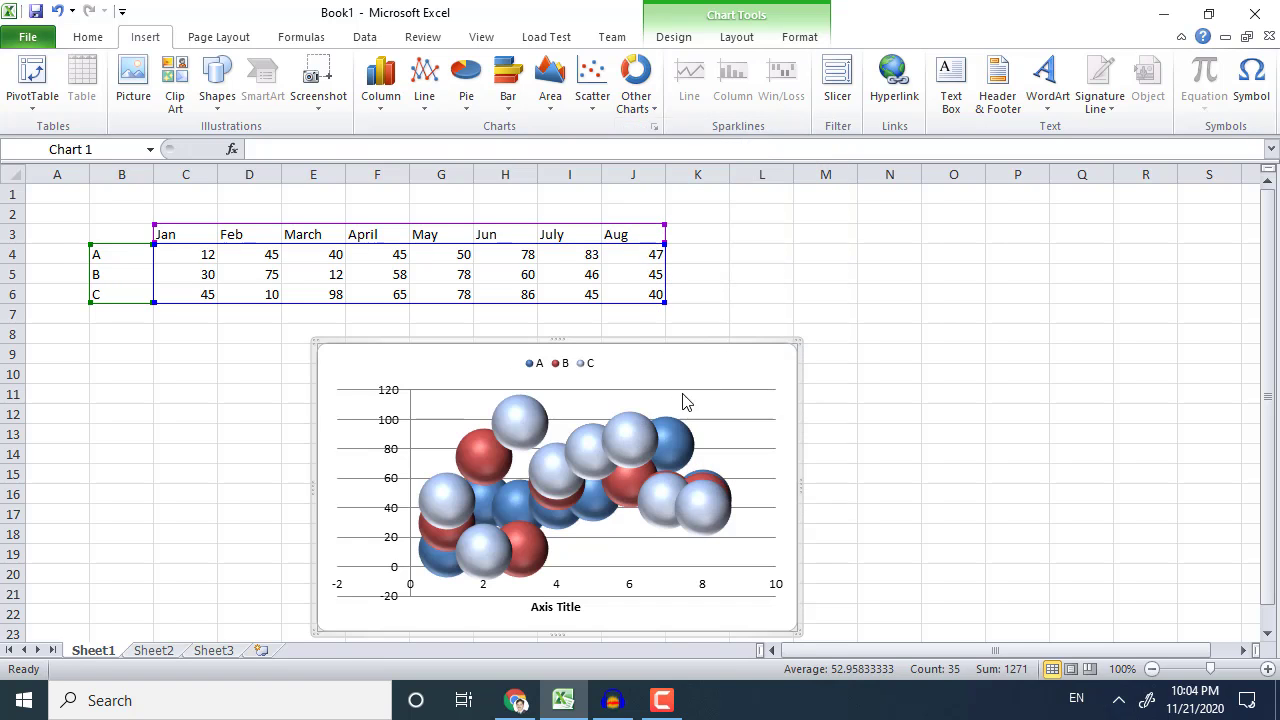
Change the chart to a plain radar chart without markers, and to a 3-D clustered bar chart.
left_click(640, 108)
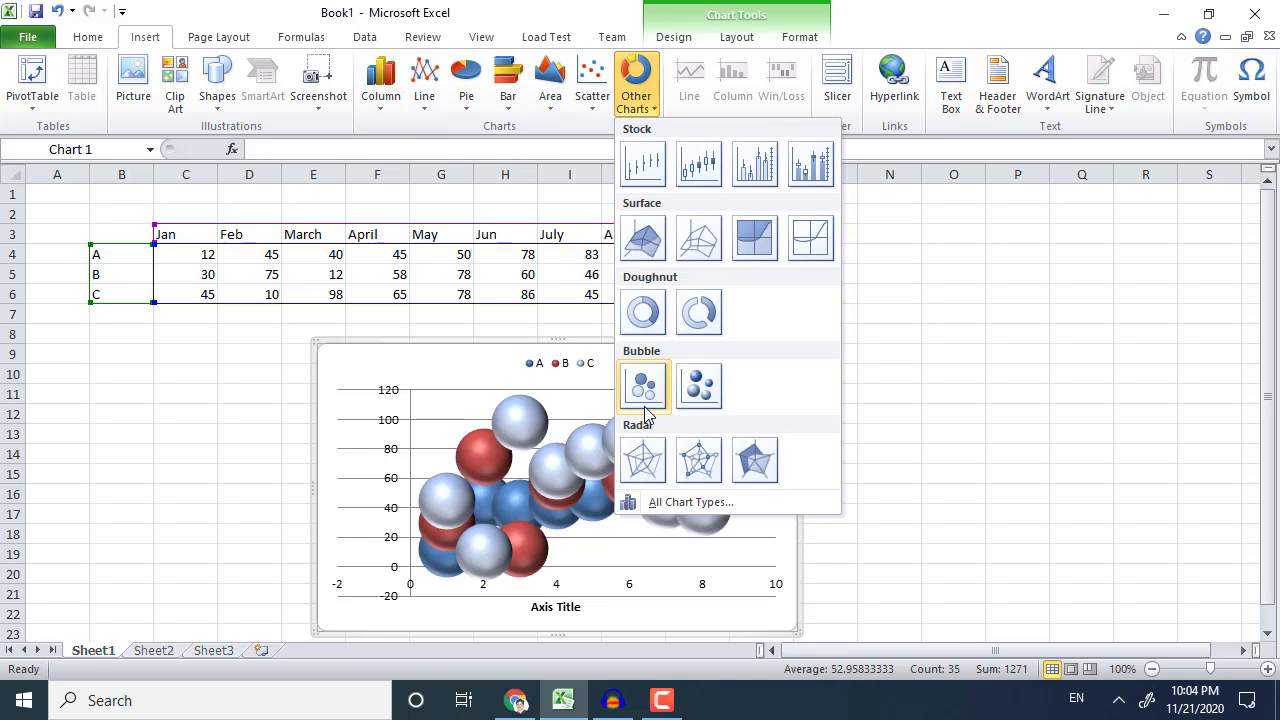
left_click(643, 460)
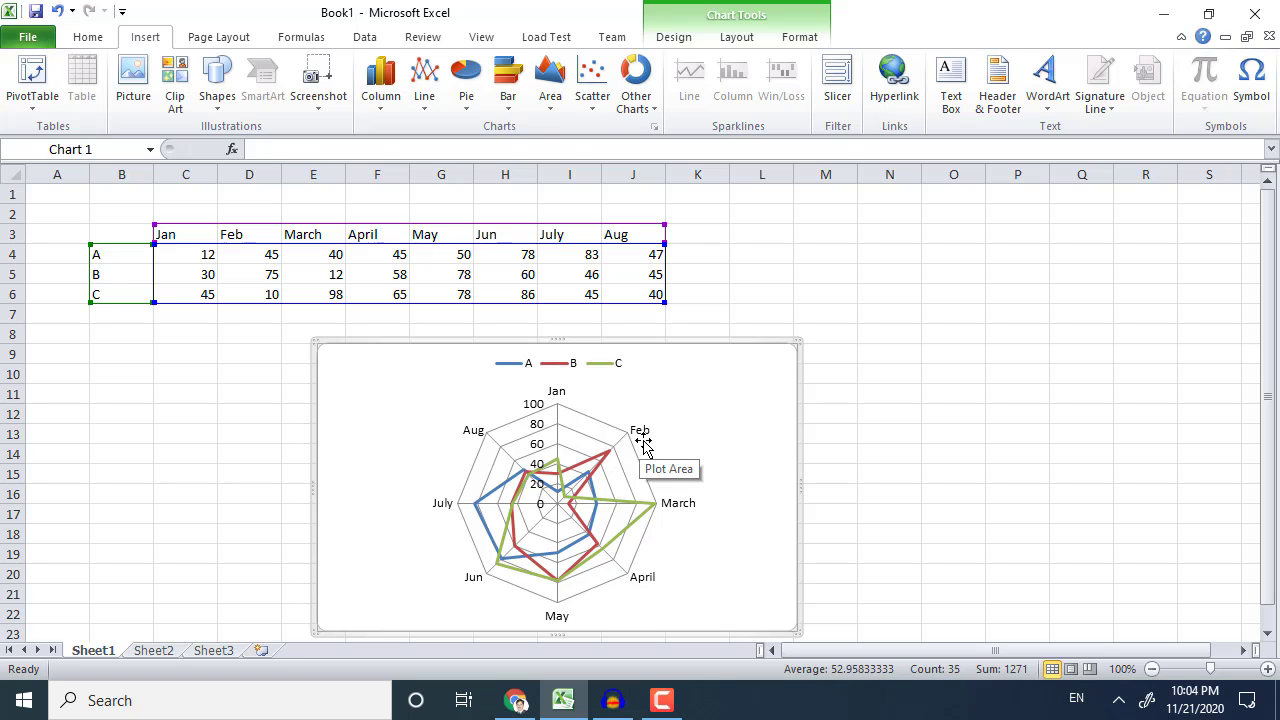
left_click(512, 100)
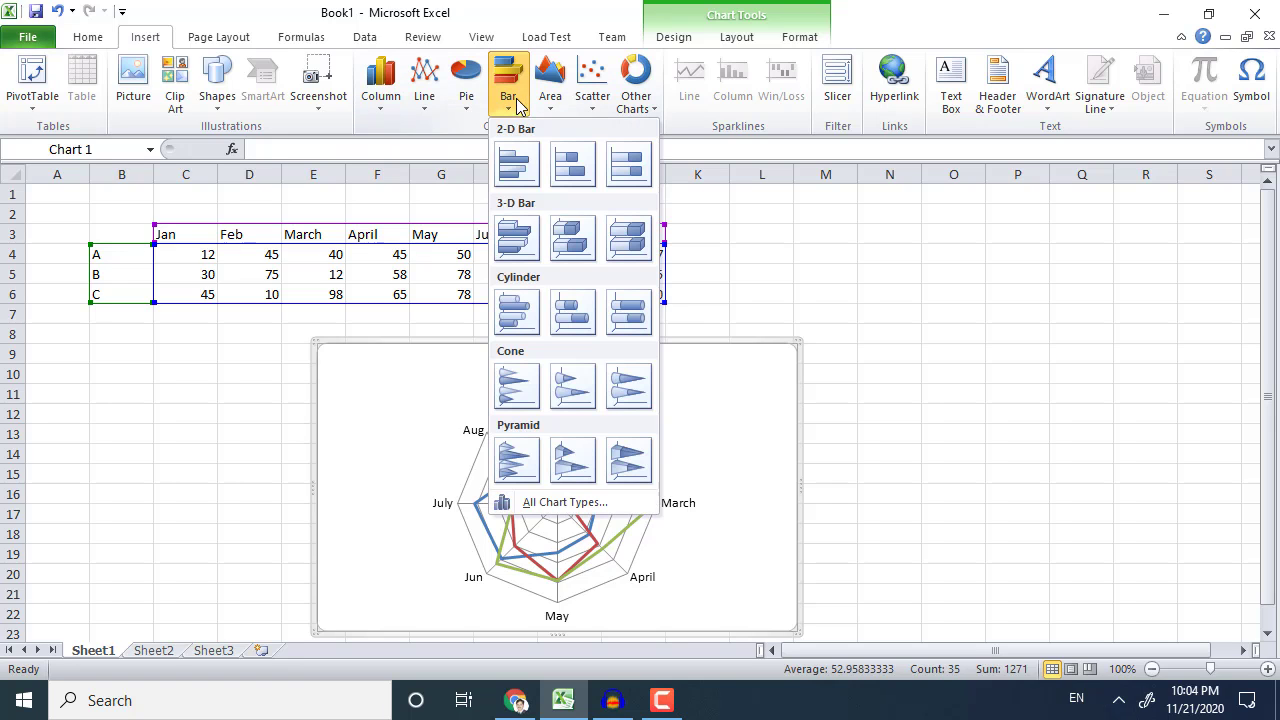
left_click(515, 240)
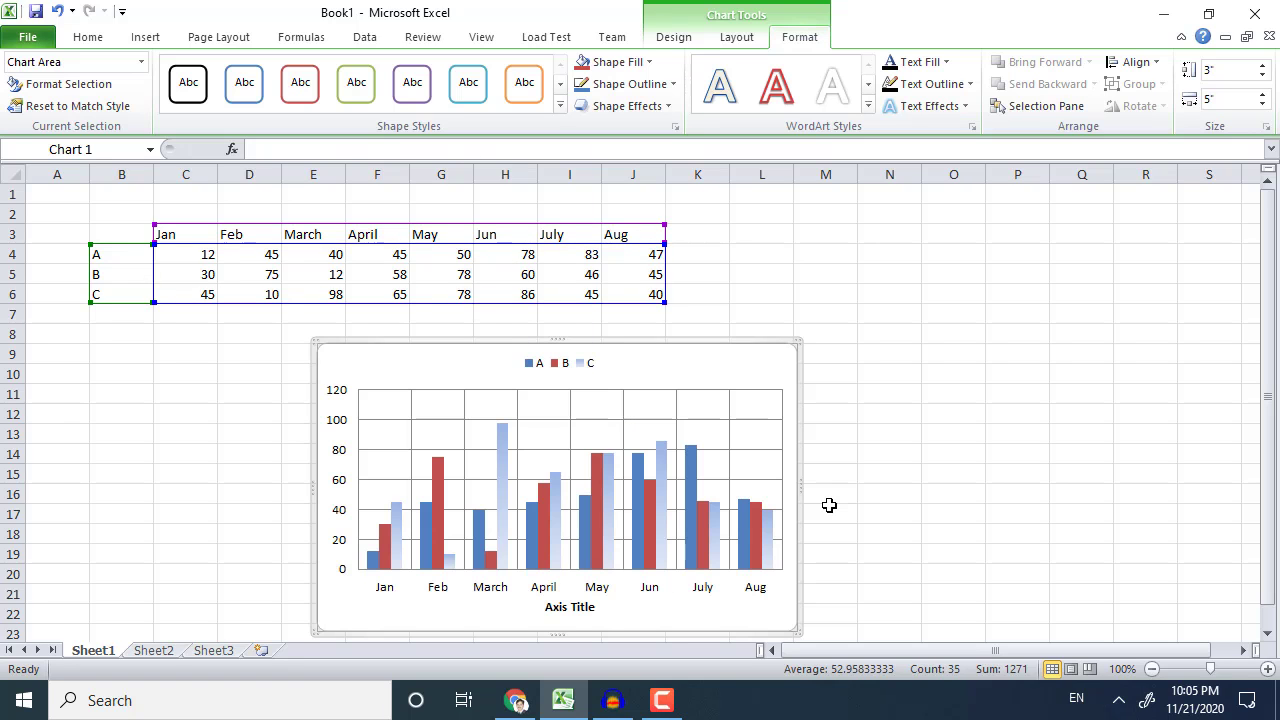
Move the column chart left along the same rows so it ends within column J, and select the empty cell L11.
left_click_drag(640, 342, 457, 340)
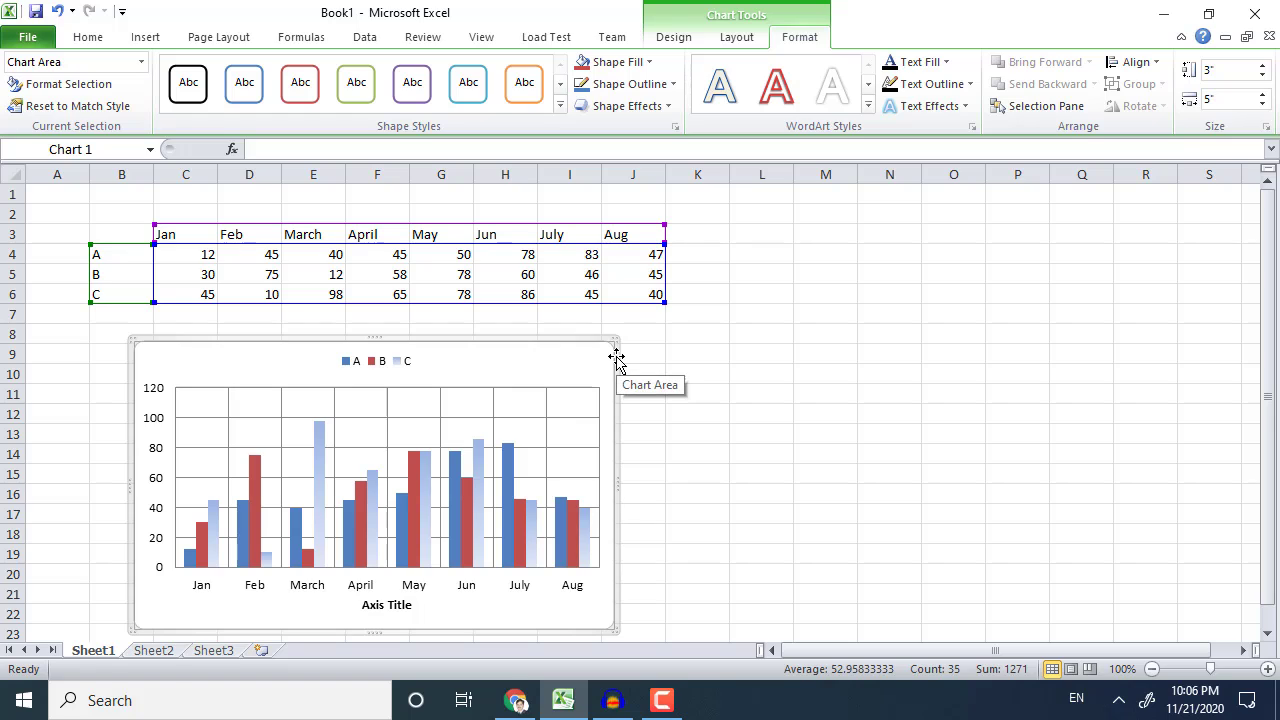
left_click(697, 395)
key("Right")
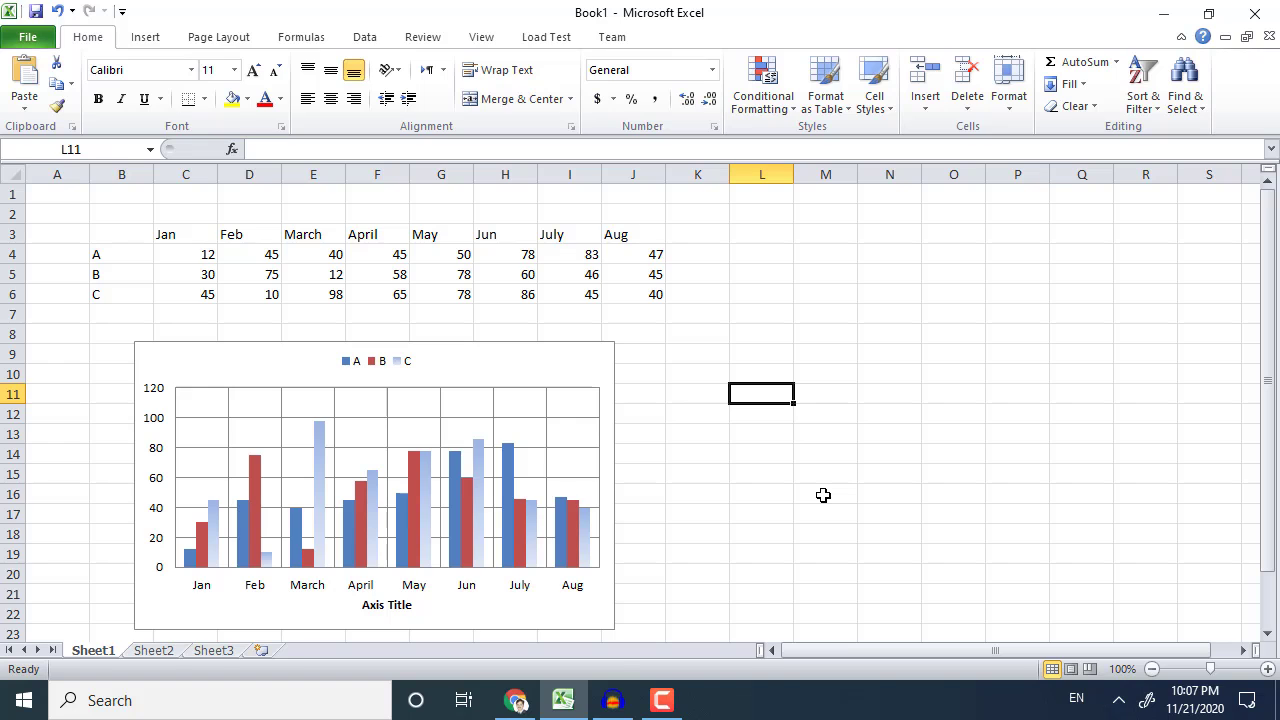
Enter 12 in each cell across row 11, from L11 to Q11.
type("12")
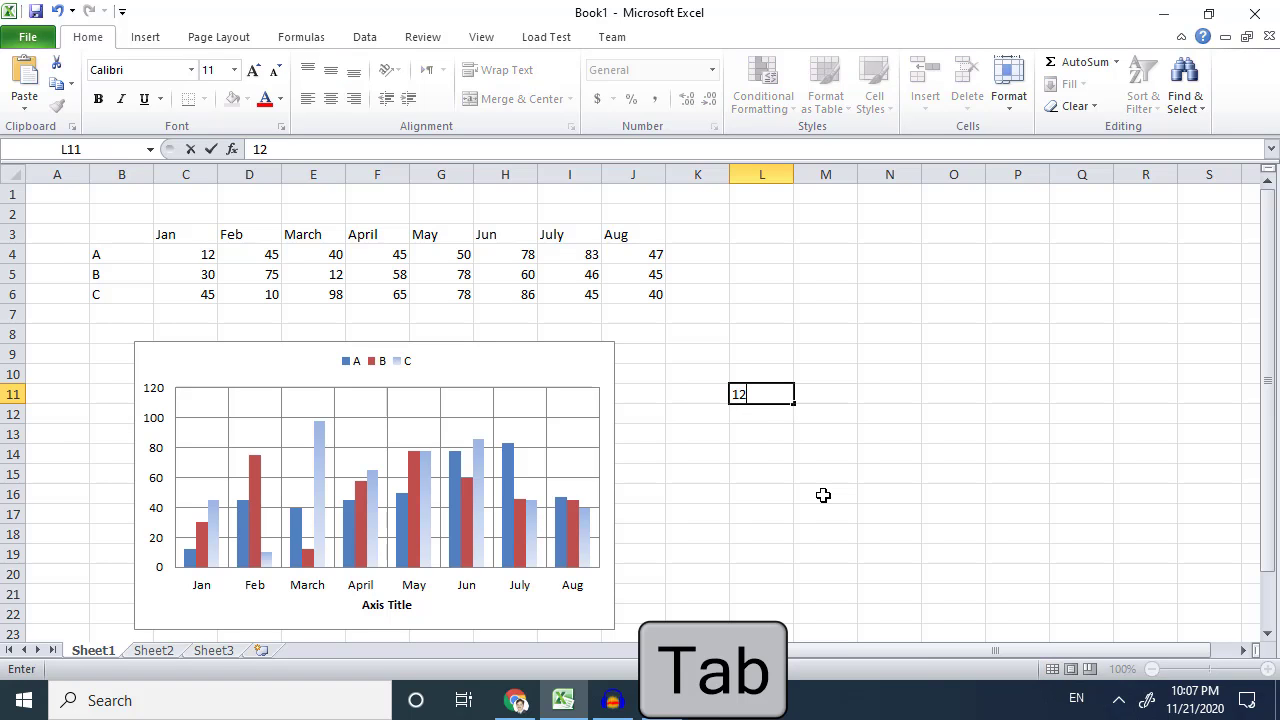
key("Tab")
type("12")
key("Tab")
type("12")
key("Tab")
type("12")
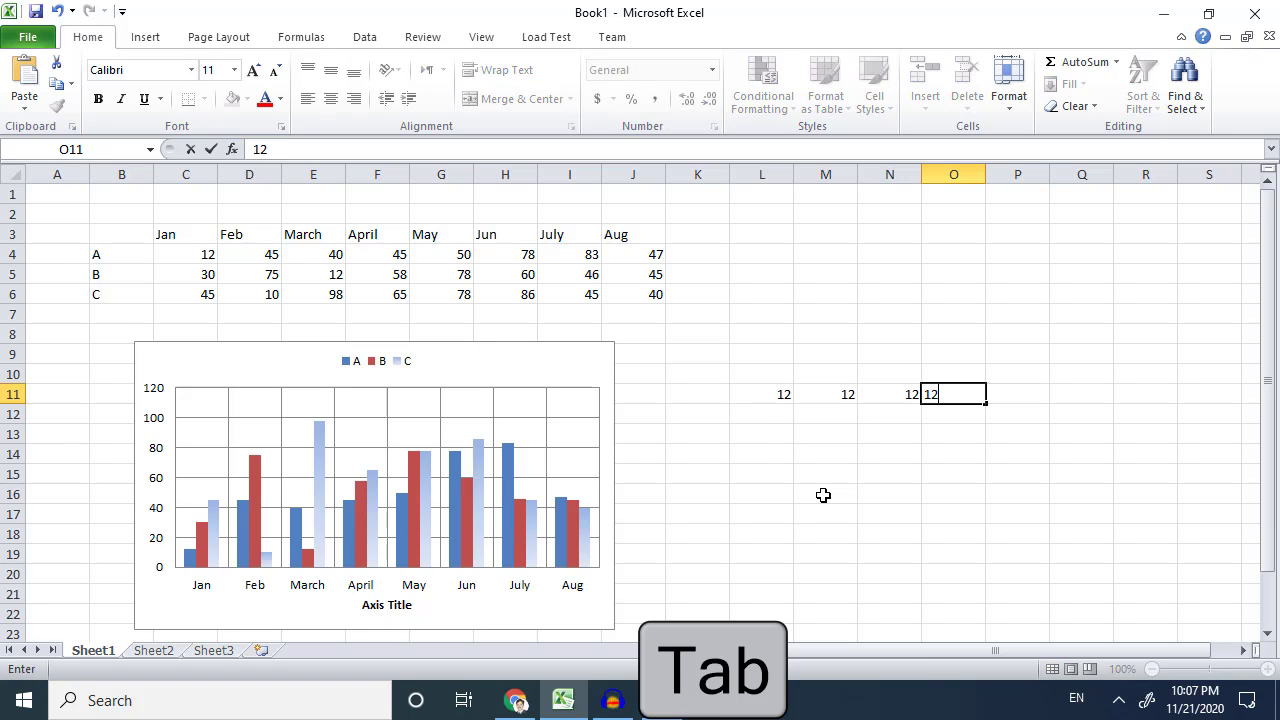
key("Tab")
type("12")
key("Tab")
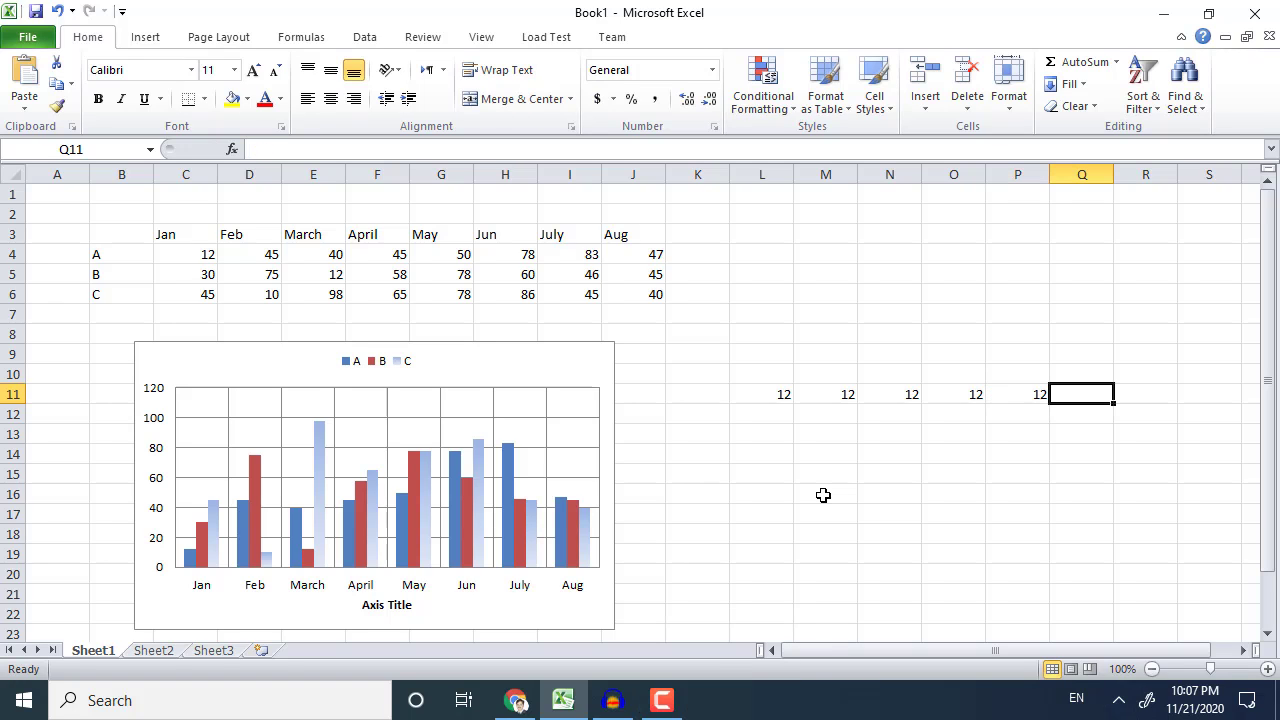
type("12")
key("Tab")
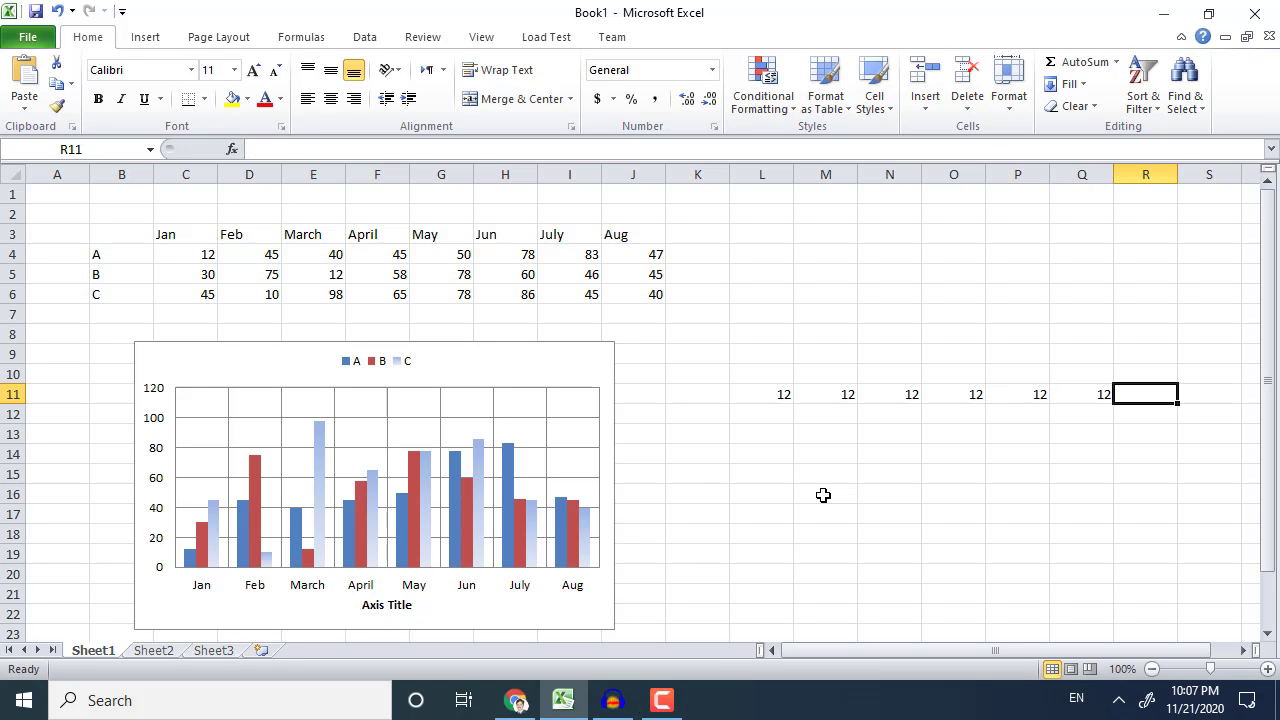
Return to L11 and enter 12 in each cell down column L, from L11 to L16.
key("Left")
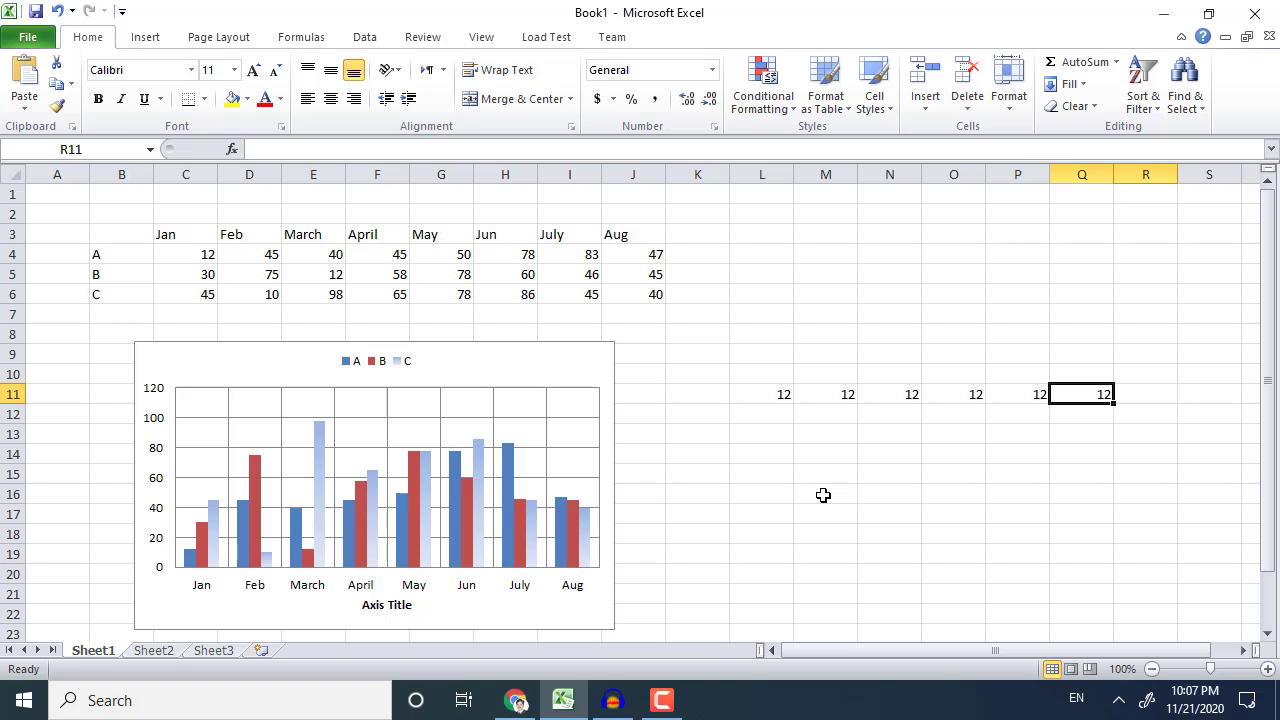
key("Left")
key("Left")
key("Left")
key("Left")
key("Left")
key("Left")
key("Left")
key("Left")
key("Left")
key("Right")
key("Right")
key("Right")
key("Right")
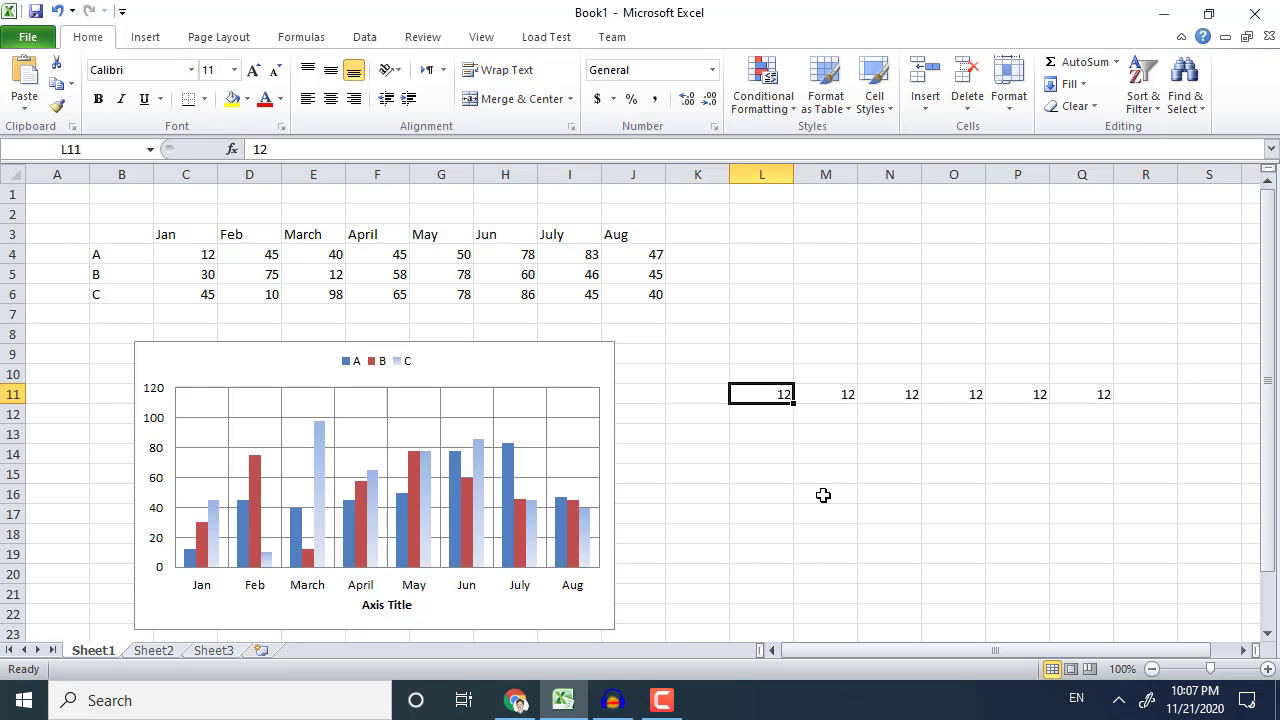
key("F2")
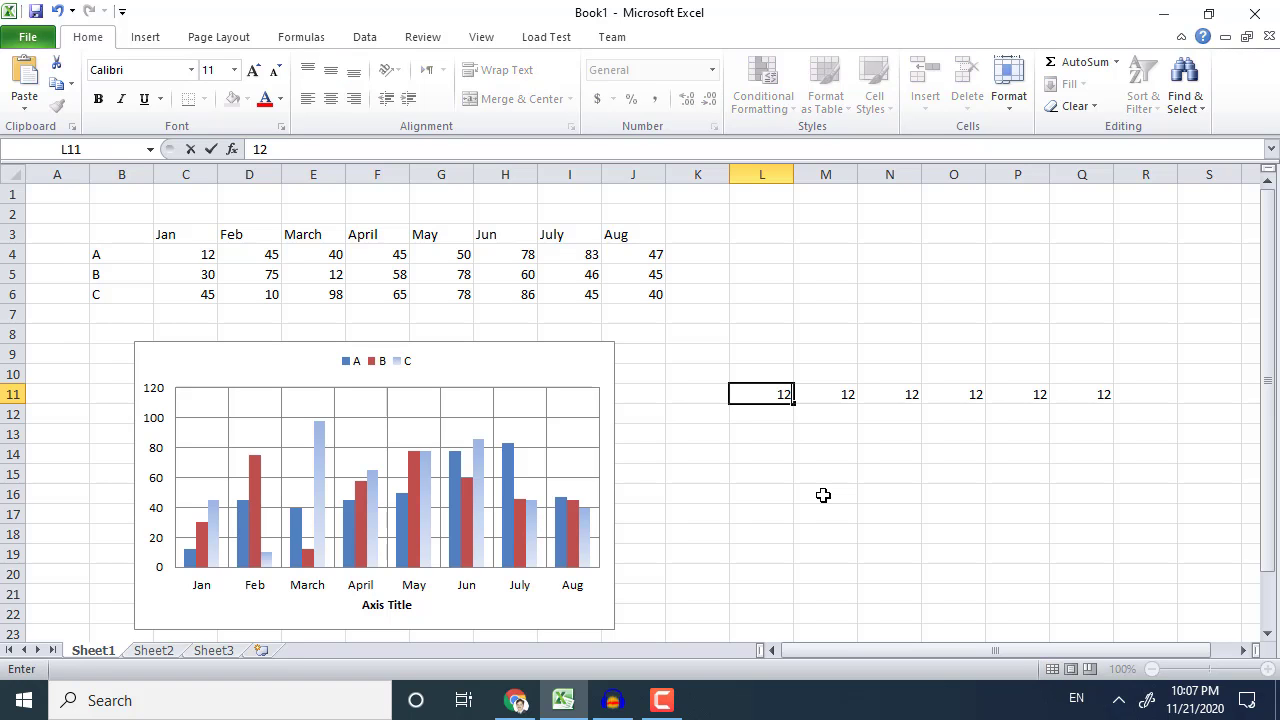
key("Return")
type("12")
key("Return")
type("12")
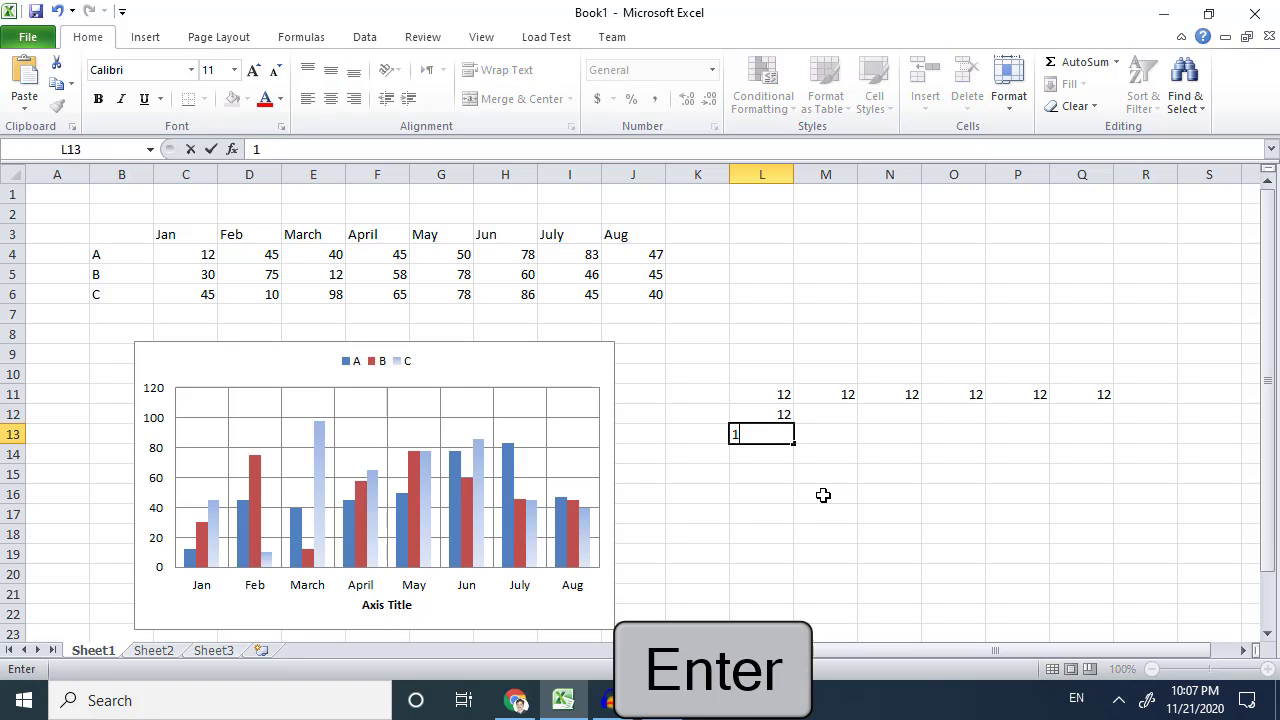
key("Return")
type("12")
key("Return")
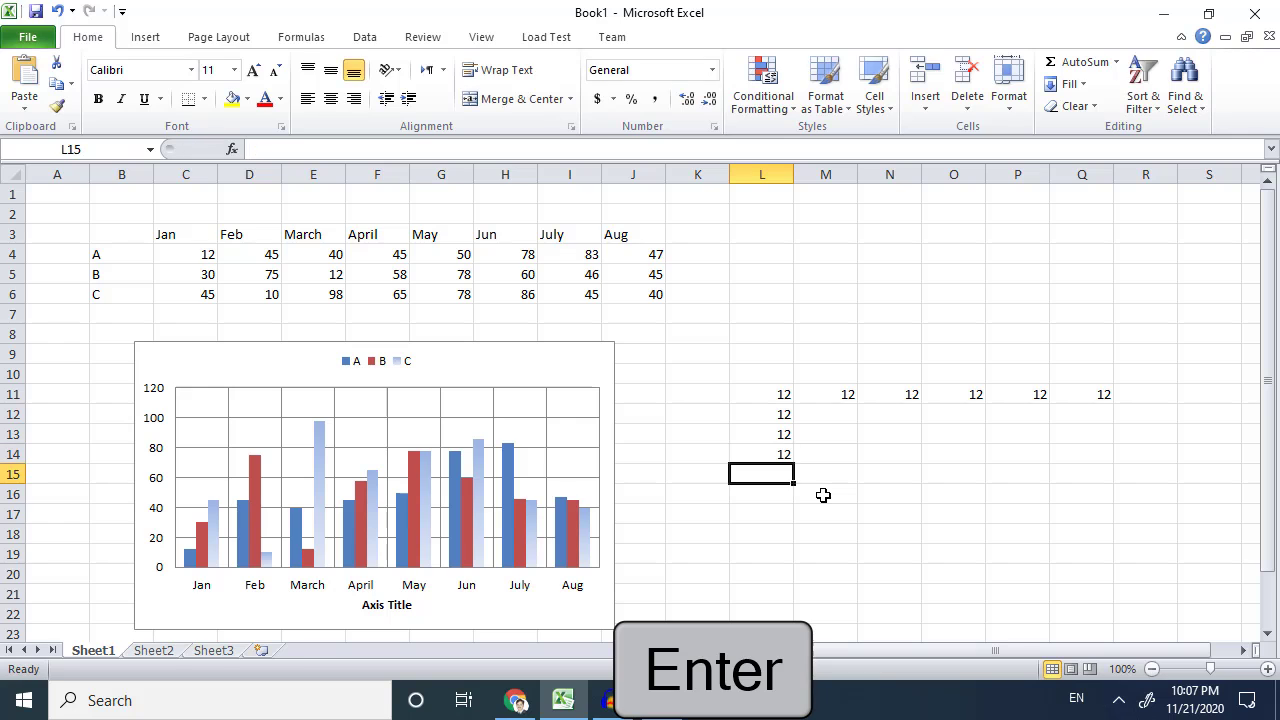
type("12")
key("Return")
type("12")
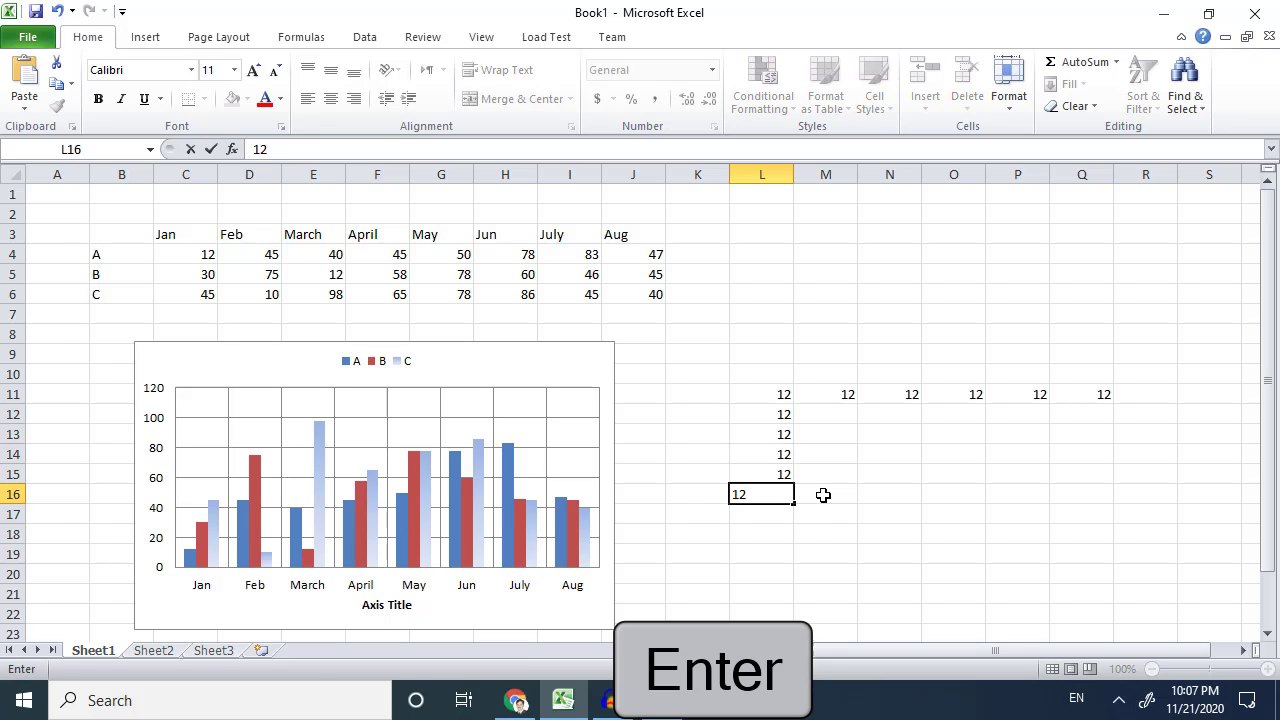
key("Return")
Return to L11 from M16 and enter 12 in each cell backwards along row 11, from L11 to J11.
left_click(823, 495)
key("Up")
key("Up")
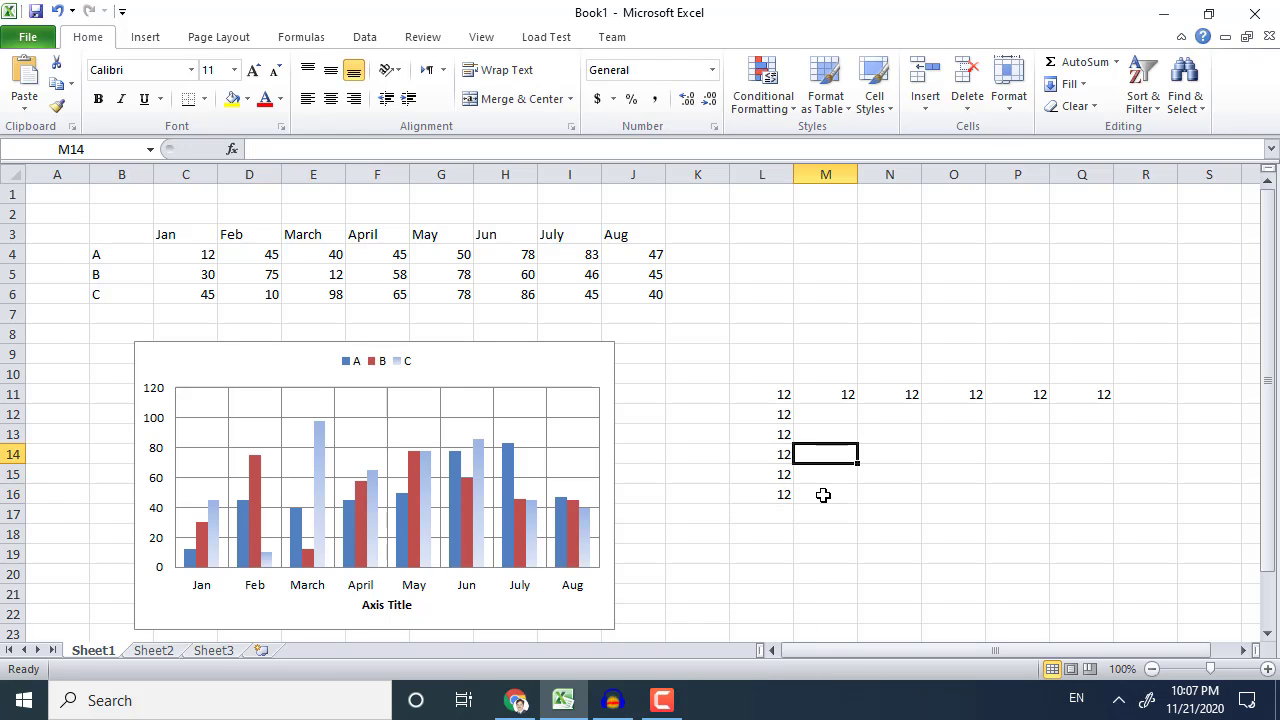
key("Up")
key("Up")
key("Up")
key("Up")
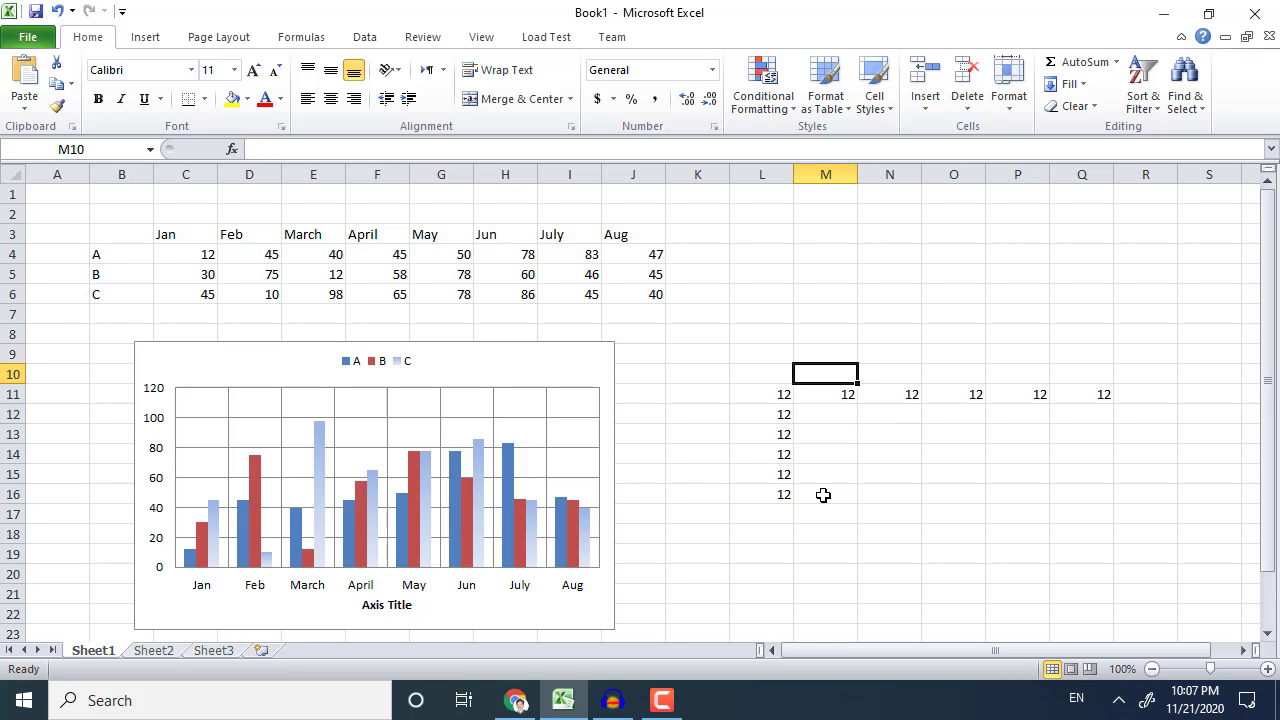
key("Down")
key("shift+Tab")
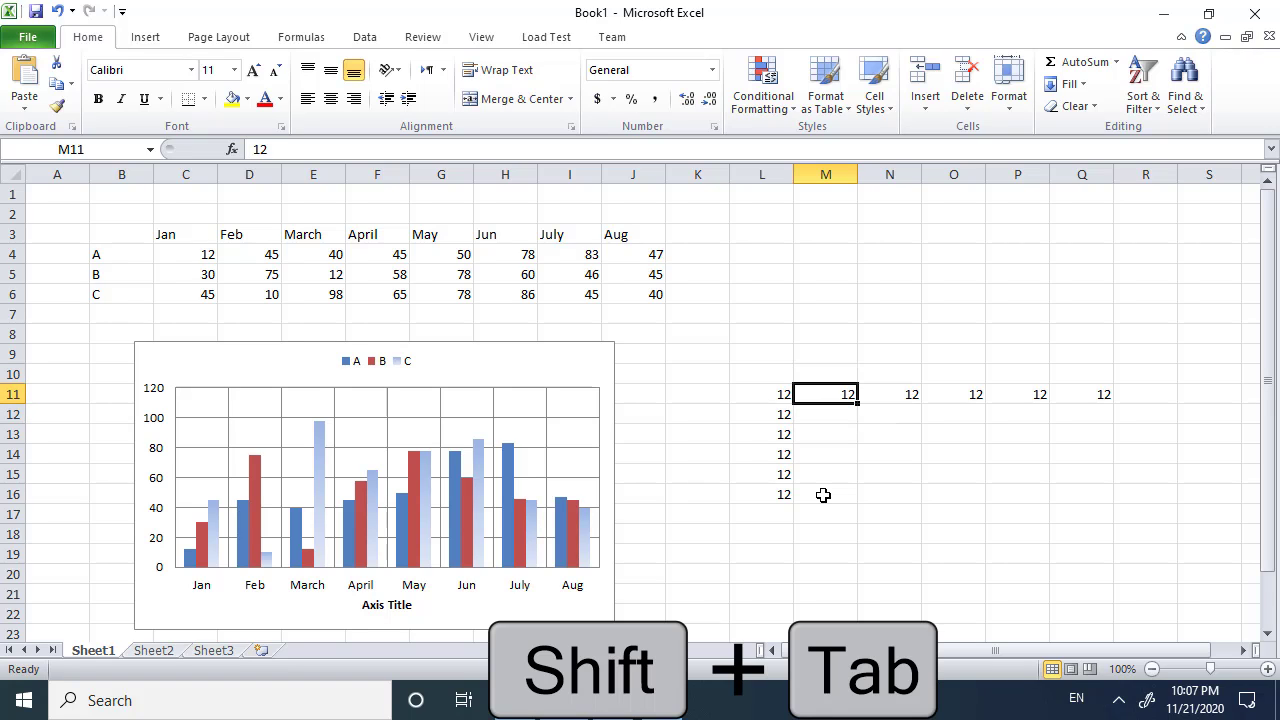
key("shift+Tab")
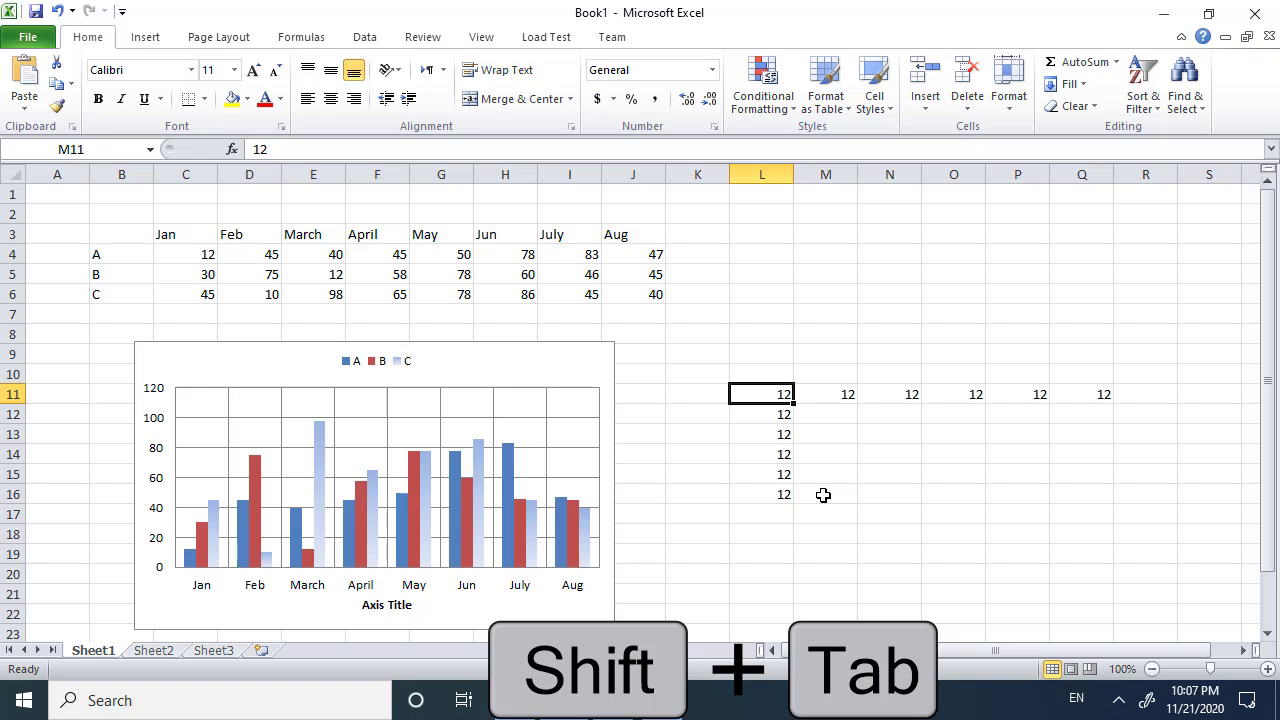
key("shift+Tab")
key("shift+Tab")
key("shift+Tab")
key("Tab")
key("Tab")
key("Tab")
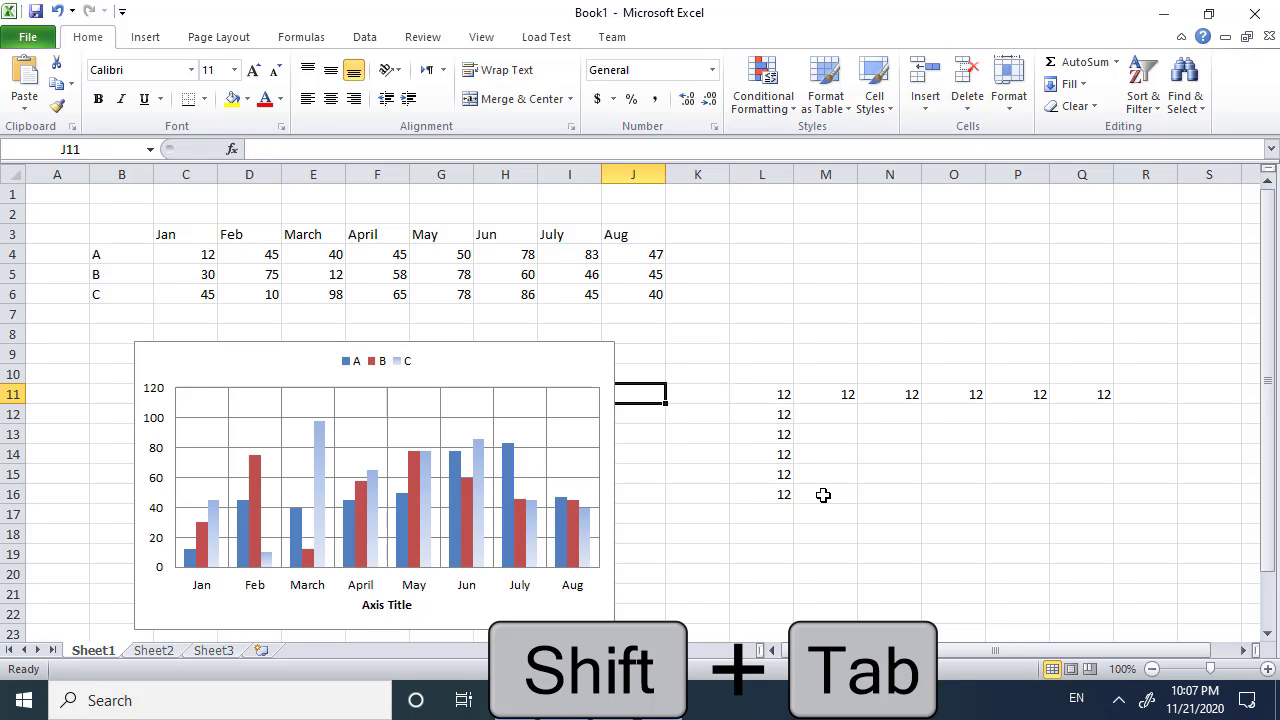
key("F2")
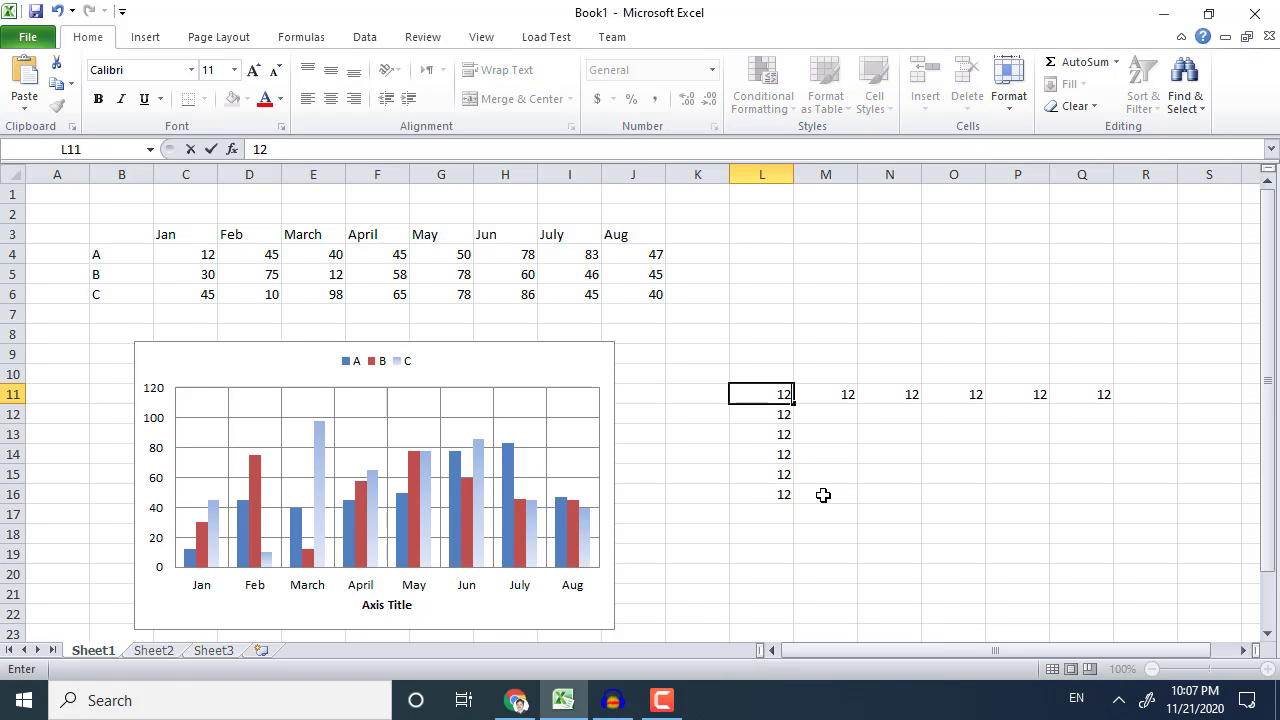
key("shift+Tab")
type("12")
key("shift+Tab")
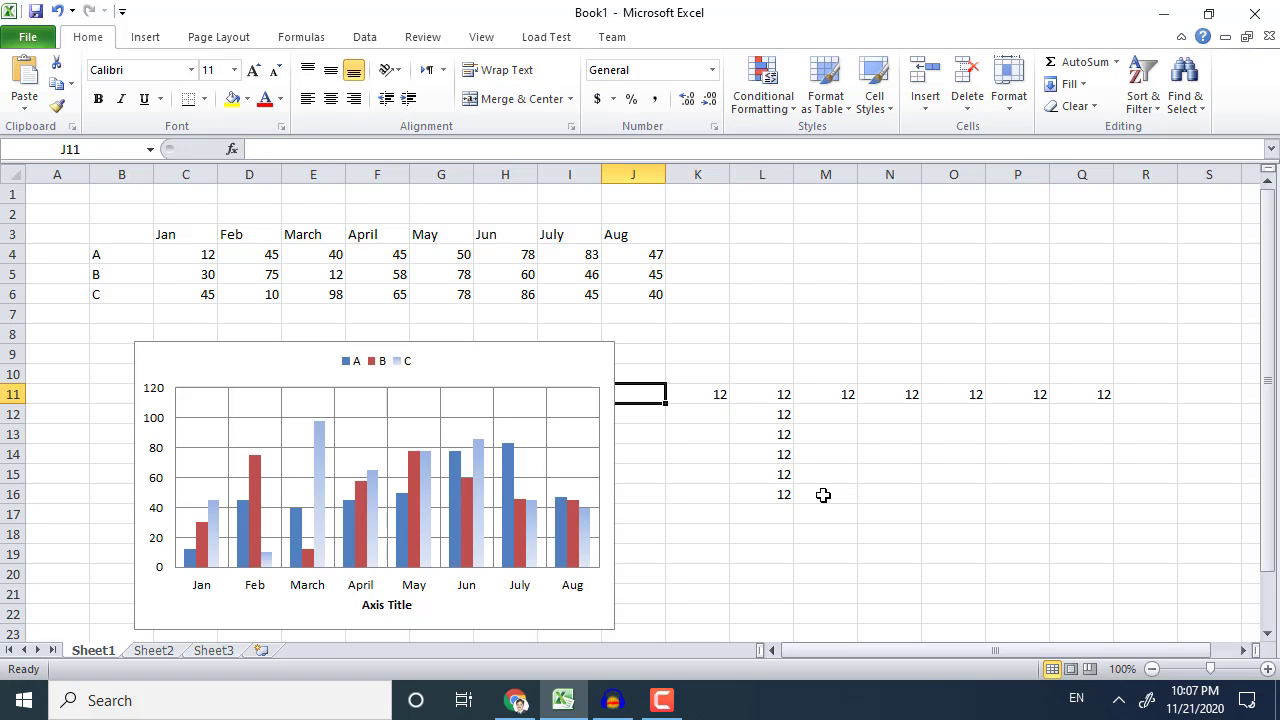
type("12")
key("shift+Tab")
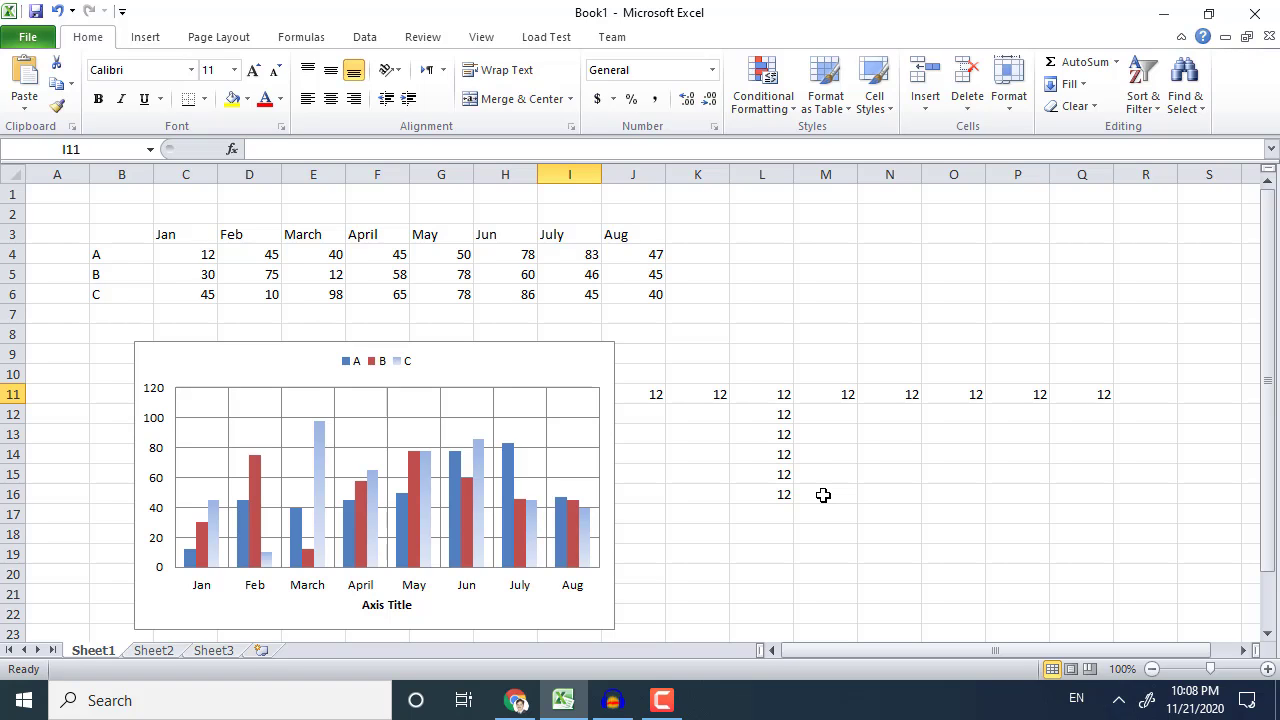
Enter 12 in each cell up column L, from L10 to L9, and finish on L8.
key("shift+Return")
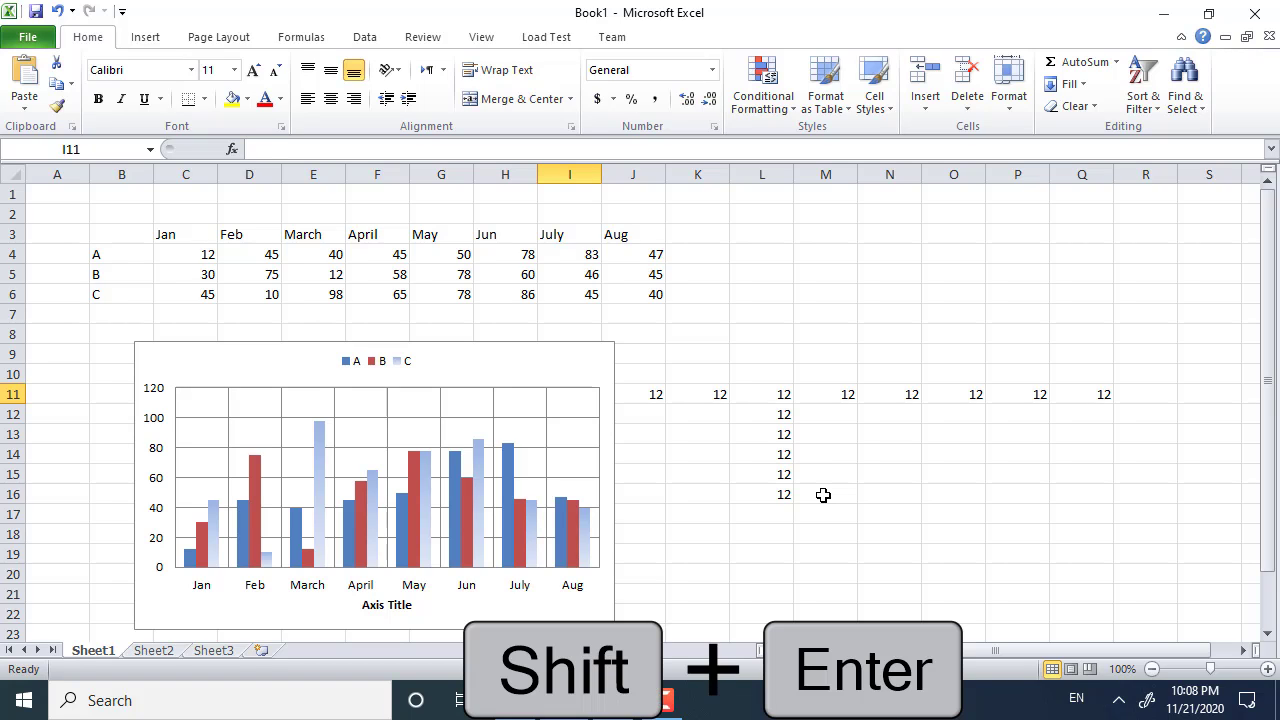
key("Right")
key("Right")
key("Right")
key("Up")
key("Up")
key("Down")
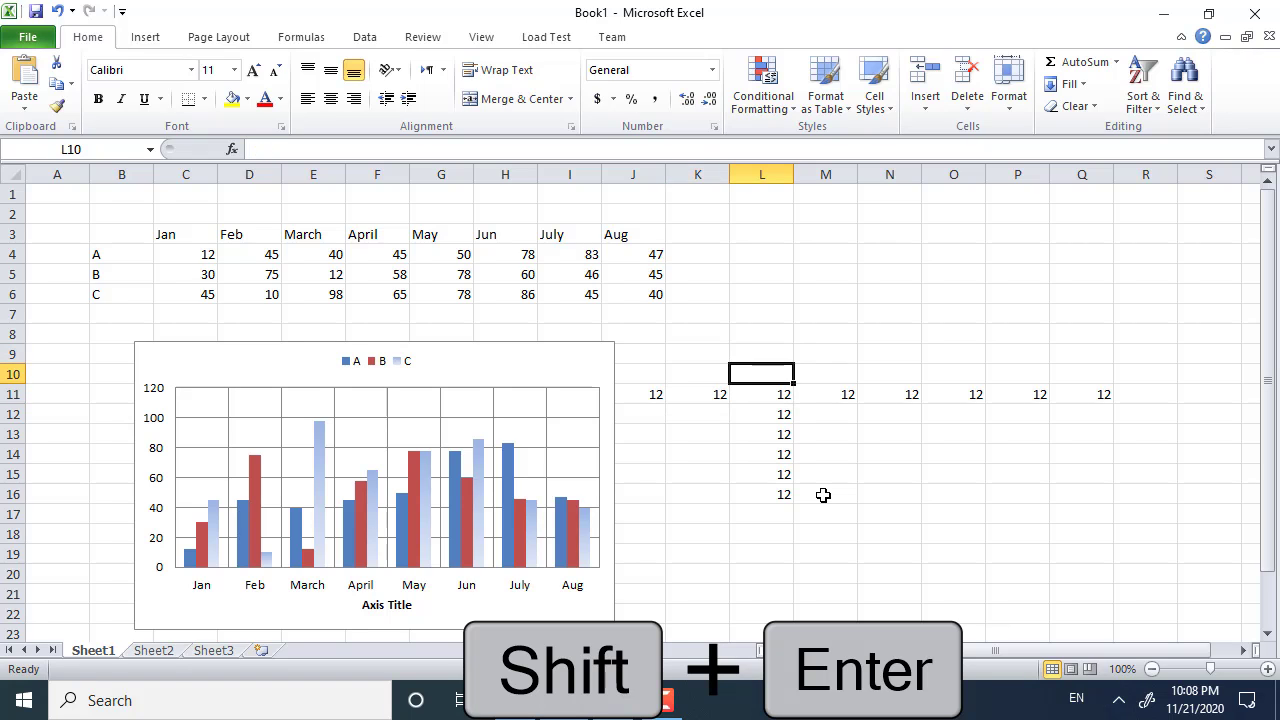
type("12")
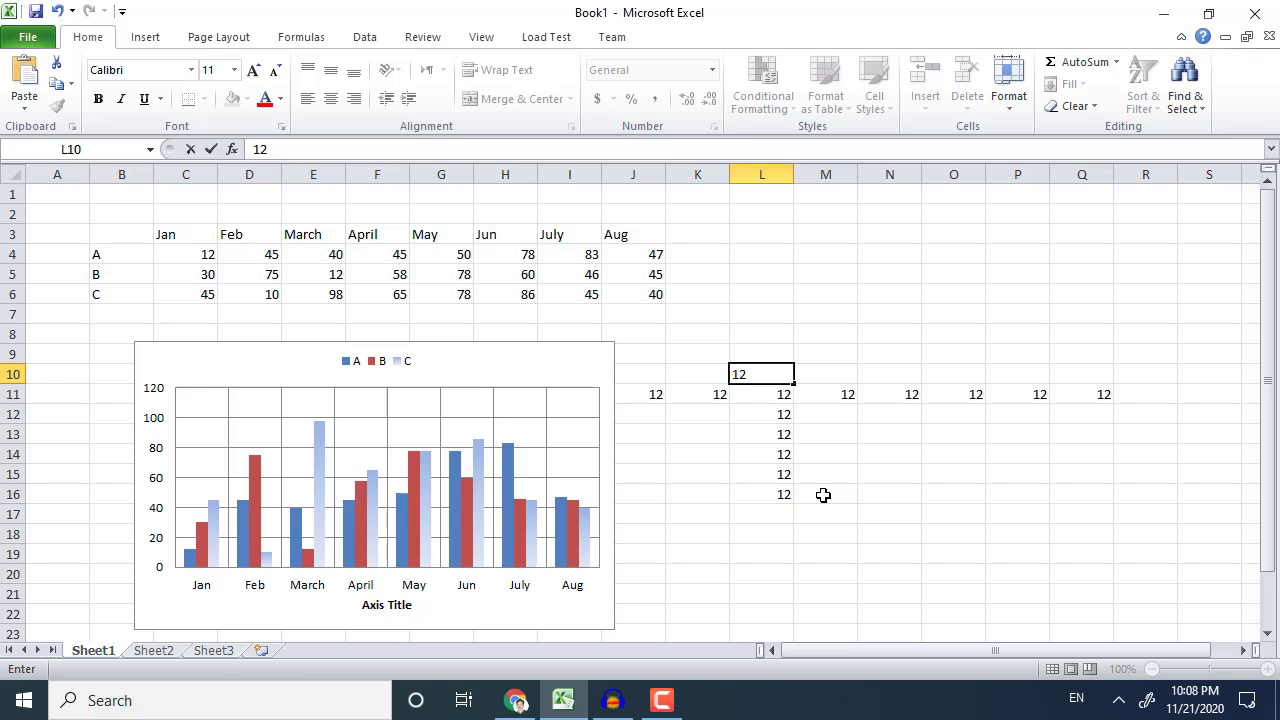
key("Up")
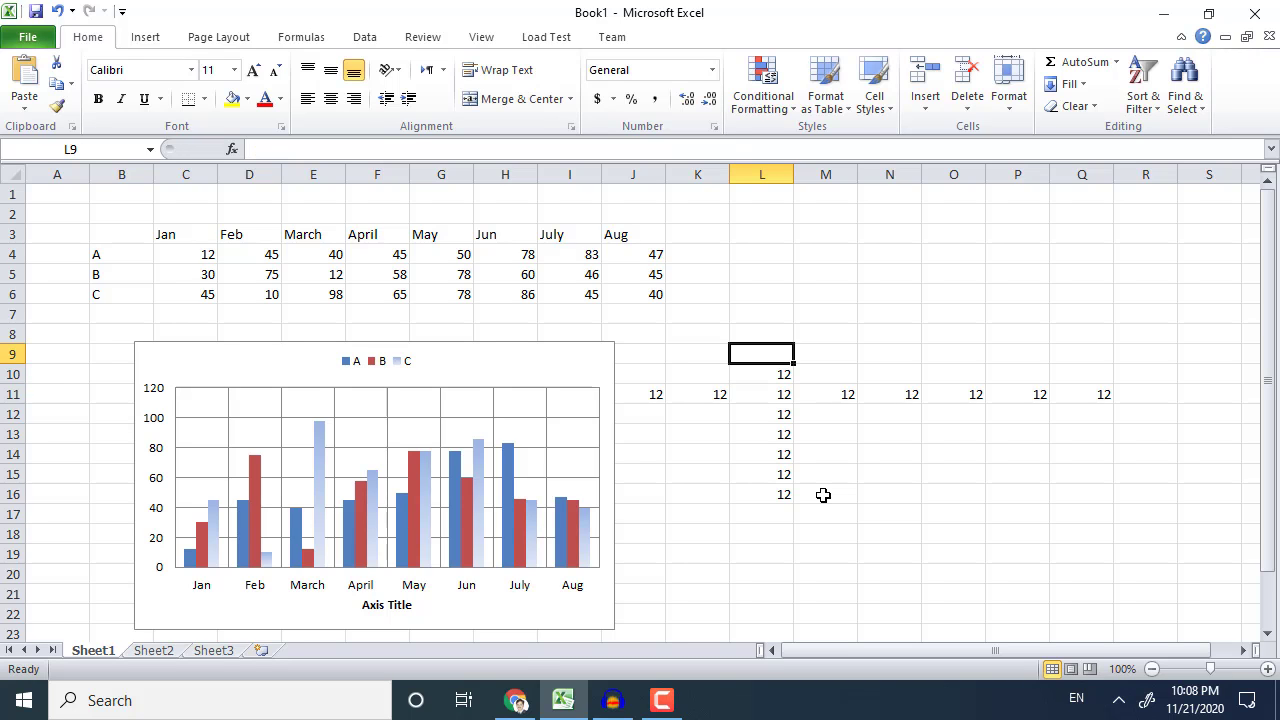
type("12")
key("Up")
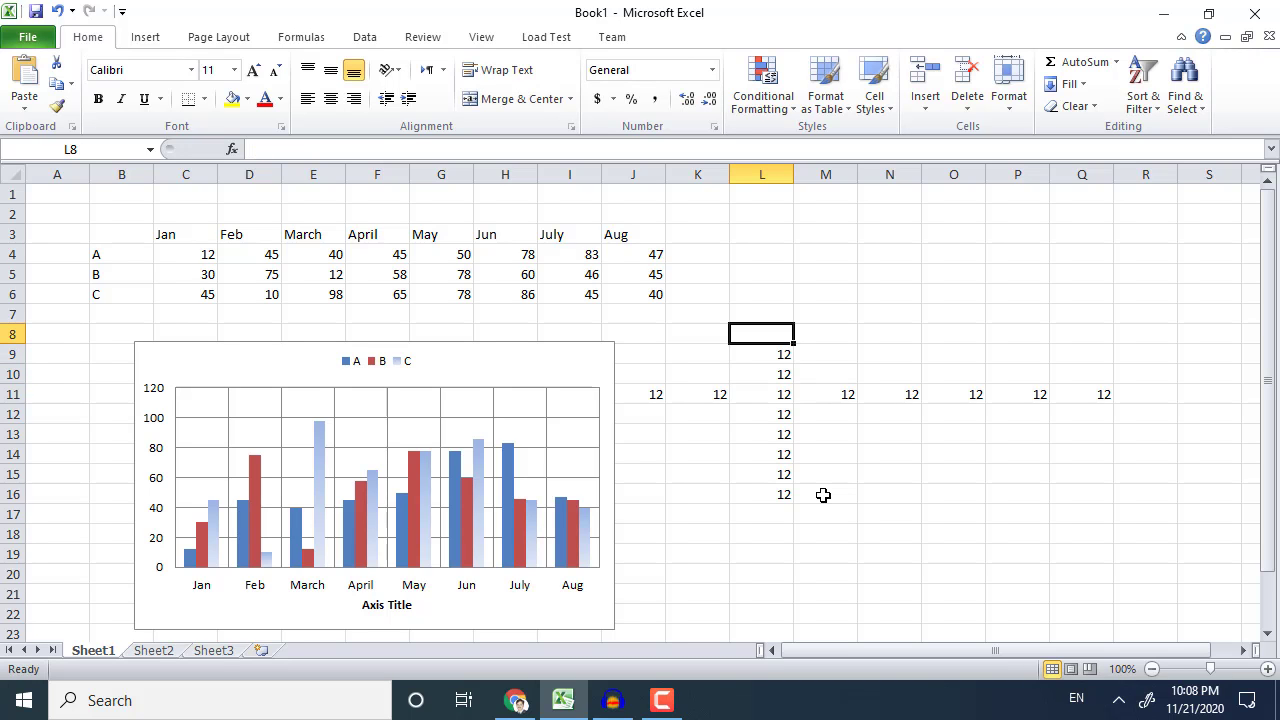
Enter 12 in L8, moving up to L7, and go through the start of row 7 to cell A1.
type("12")
key("Up")
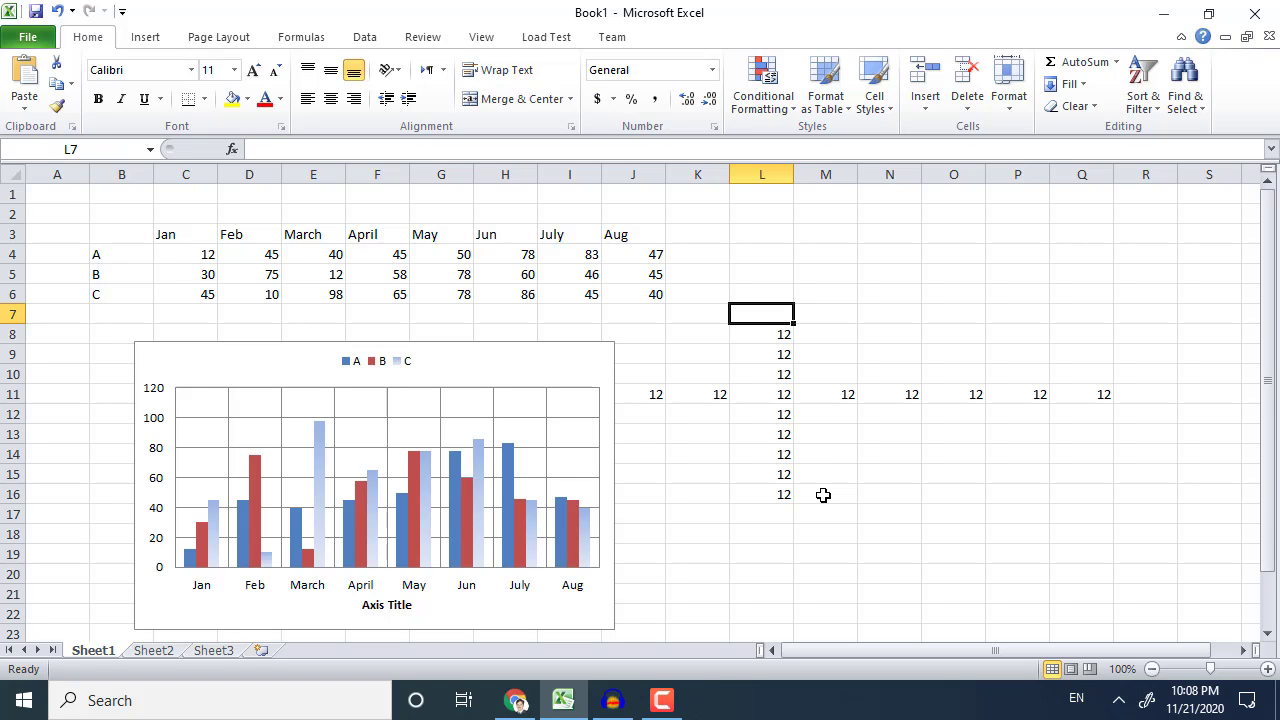
key("Home")
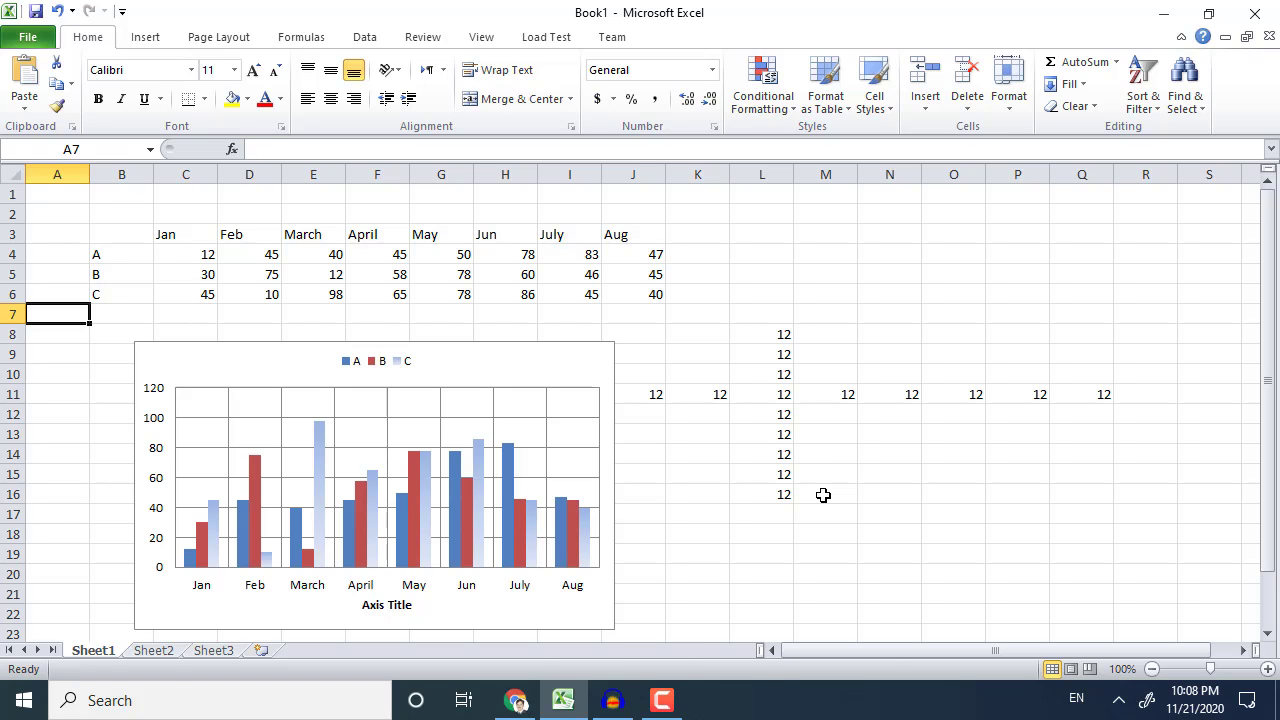
key("ctrl+Up")
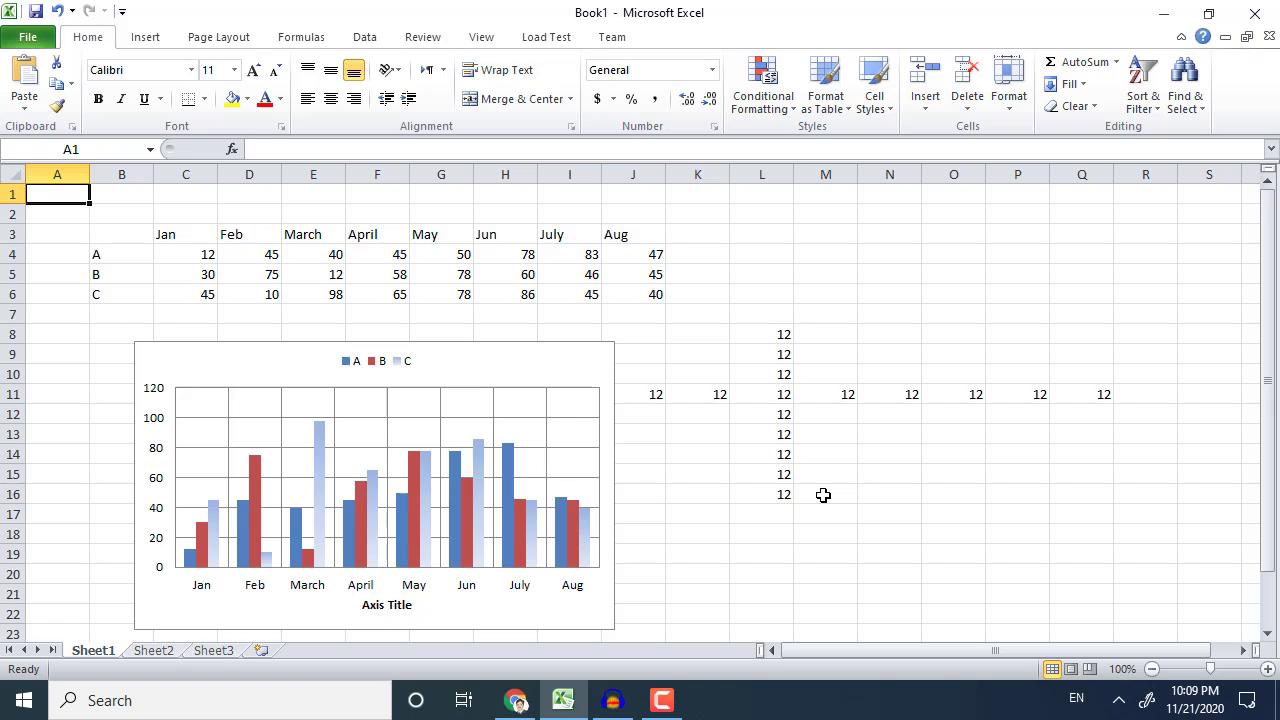
Jump around the sheet's corner cells, from A1 to A1048576, XFD1048576 and XFD1, and back to A1.
key("ctrl+Down")
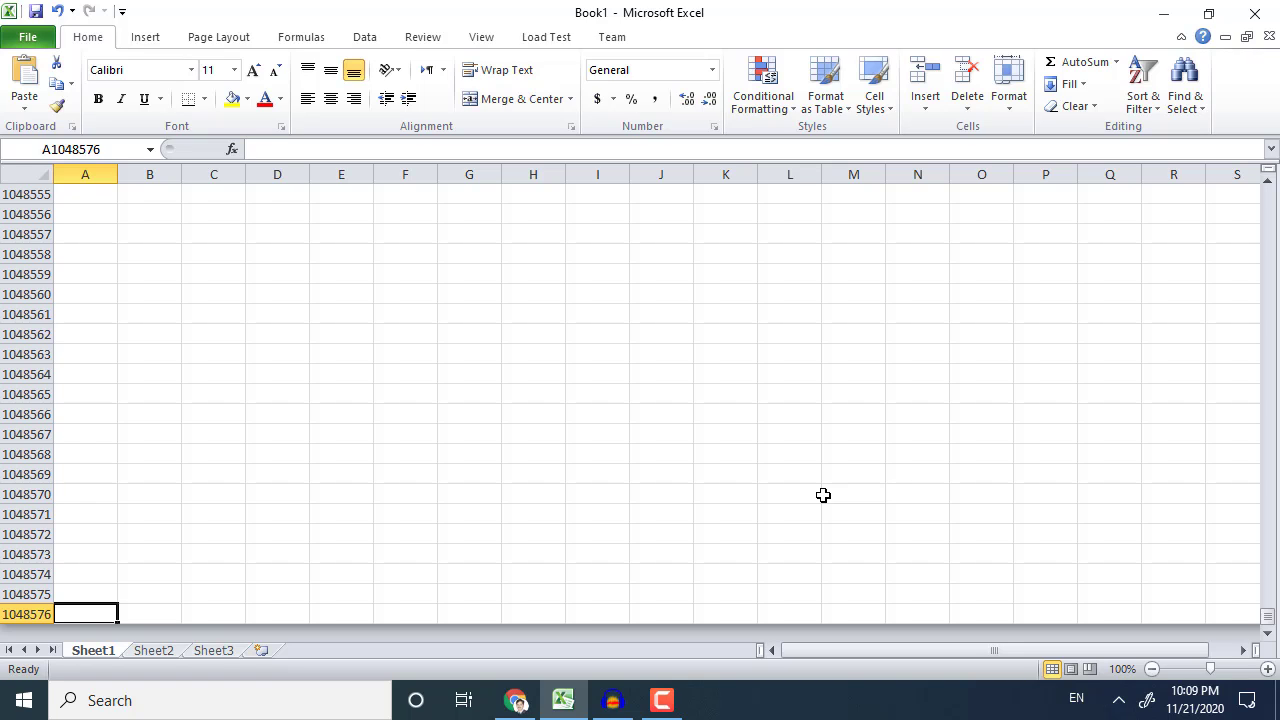
key("ctrl+Right")
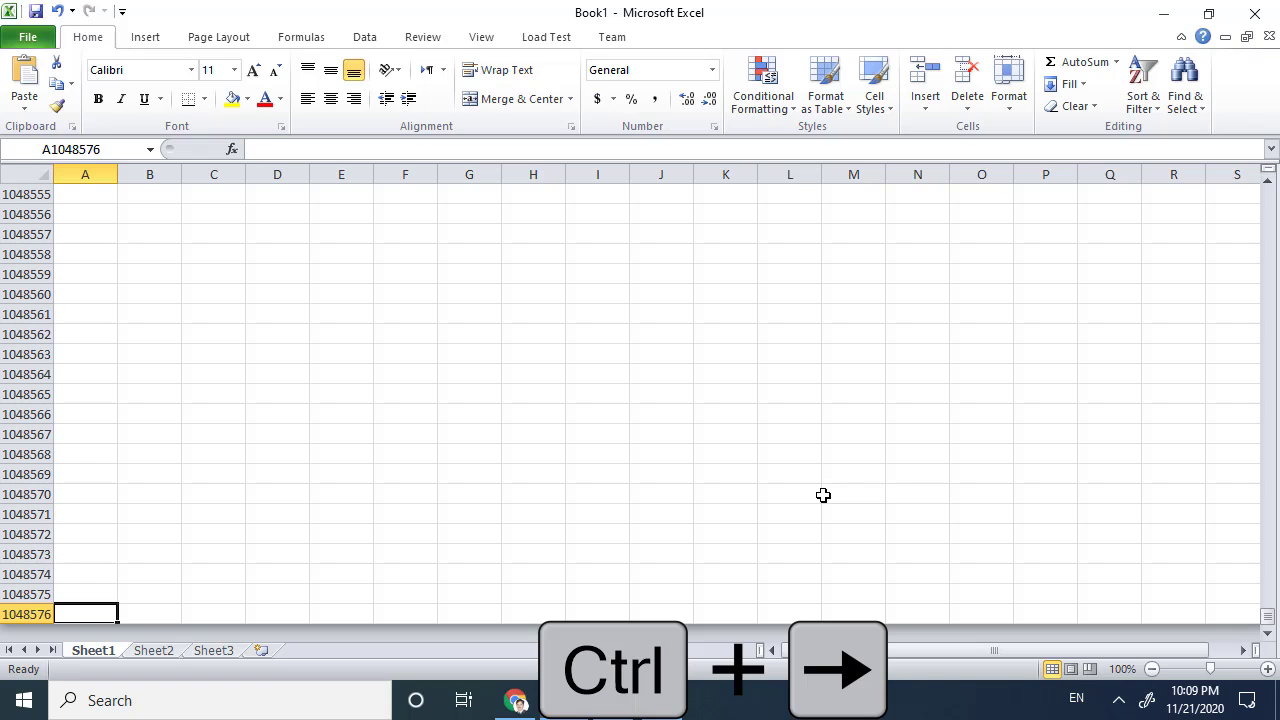
key("ctrl+Right")
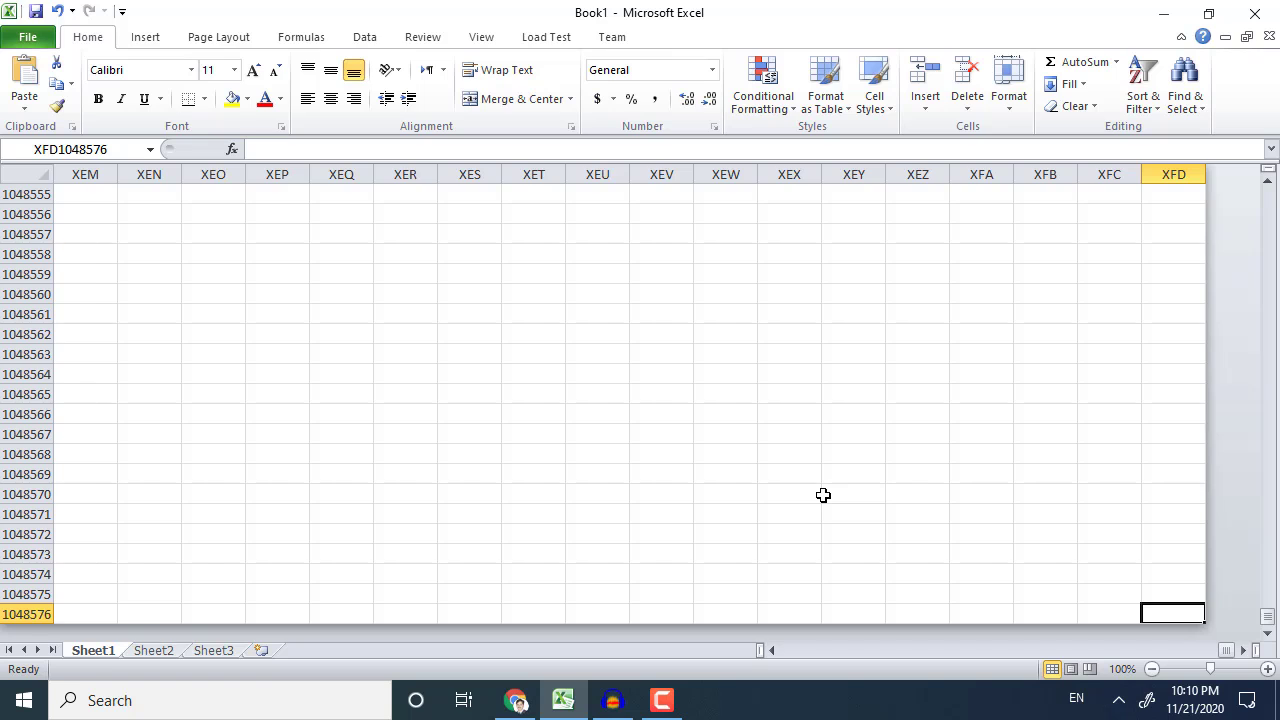
key("ctrl+Up")
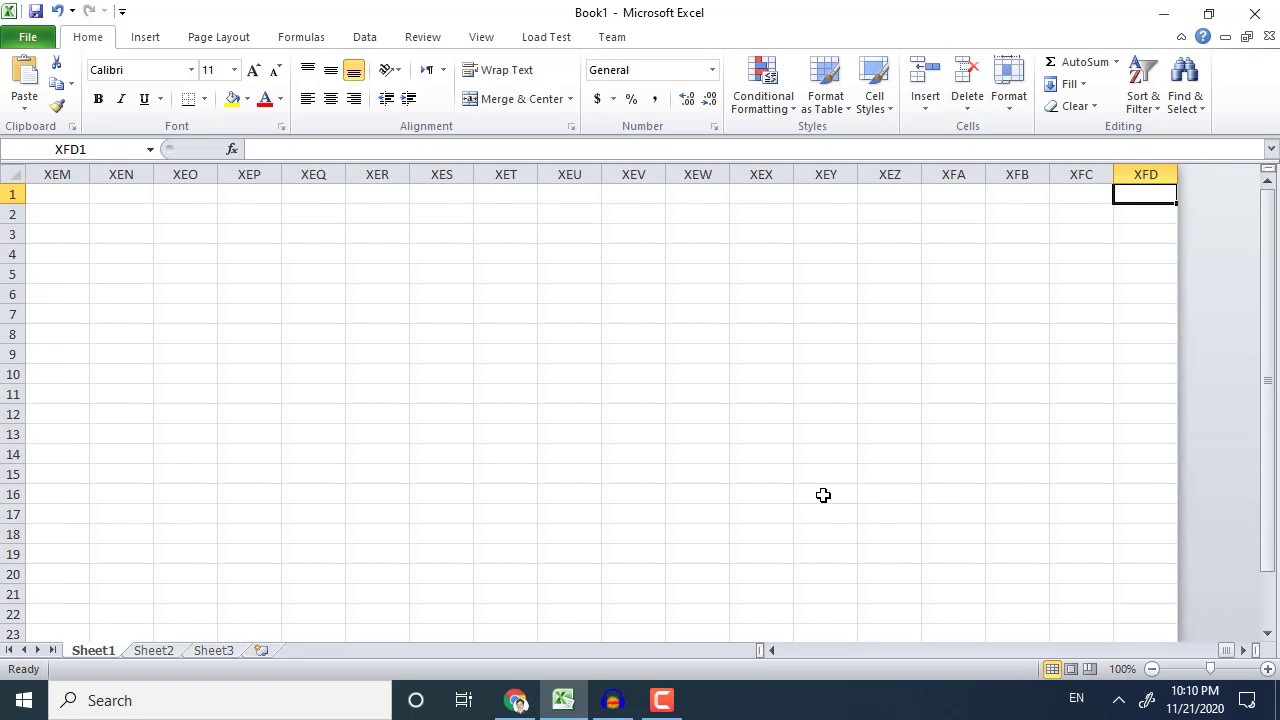
key("ctrl+Left")
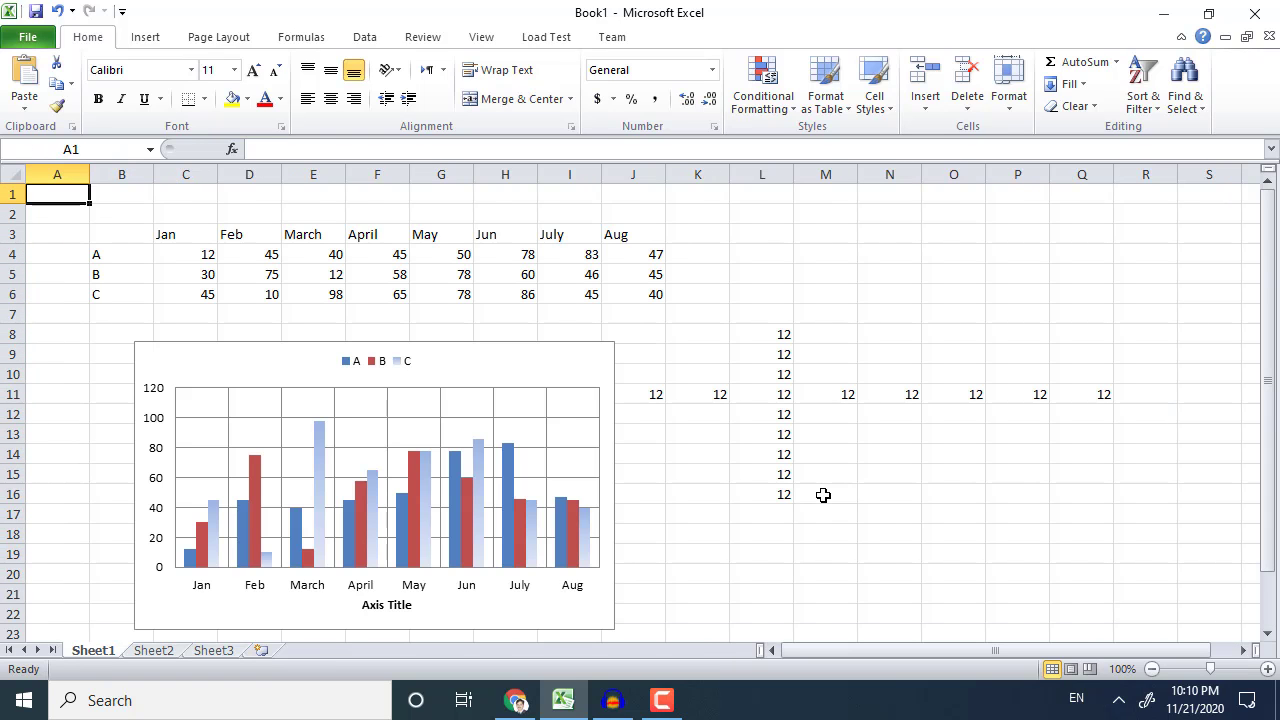